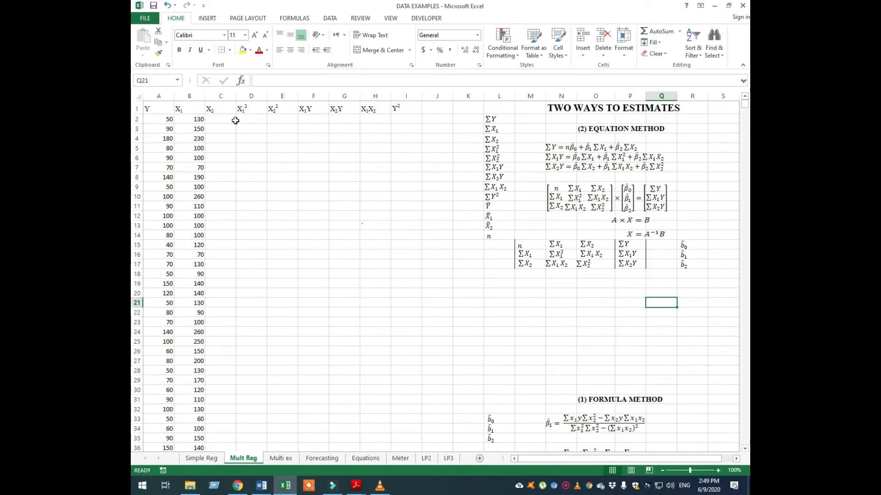
- Review the Y and X columns on the Simple Reg sheet and the totexp and income columns on the Multi ex sheet
{"action": "left_click", "coordinate": [211, 458]}
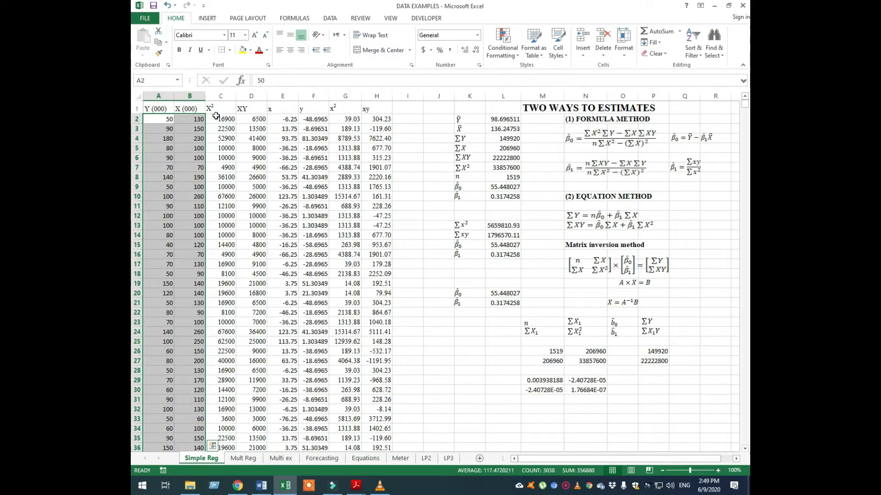
{"action": "left_click", "coordinate": [169, 95]}
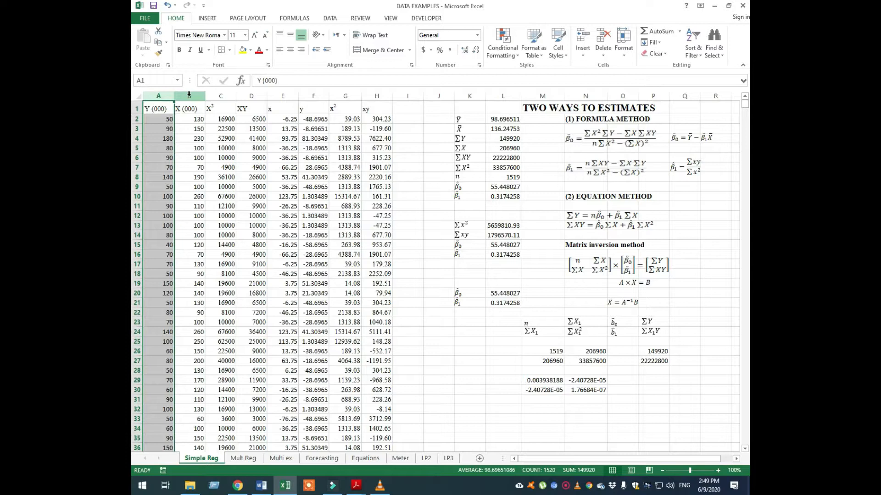
{"action": "left_click", "coordinate": [189, 95]}
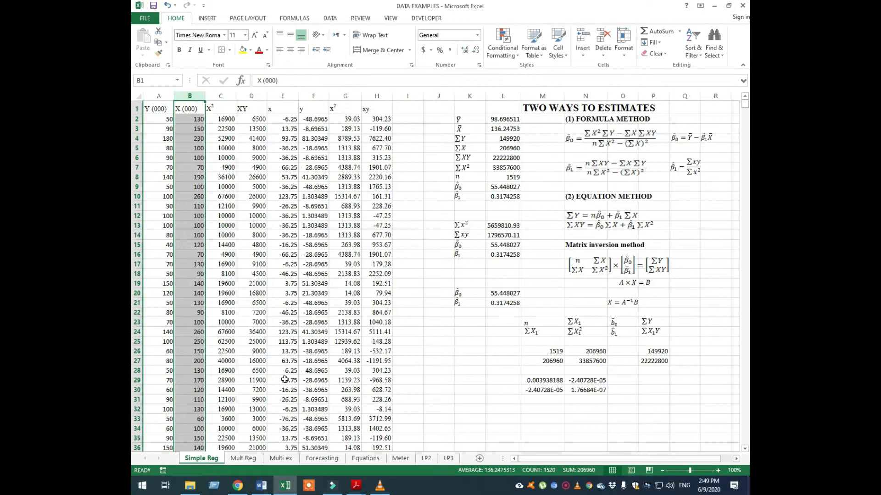
{"action": "left_click", "coordinate": [236, 457]}
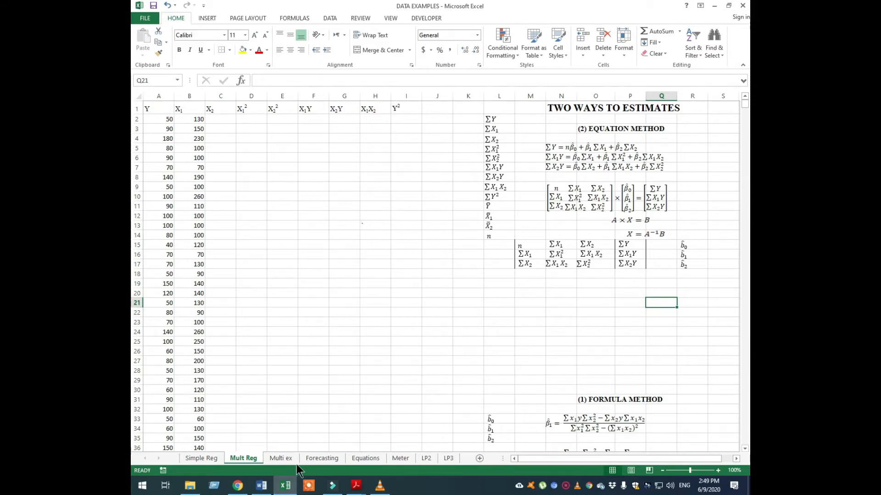
{"action": "left_click", "coordinate": [279, 456]}
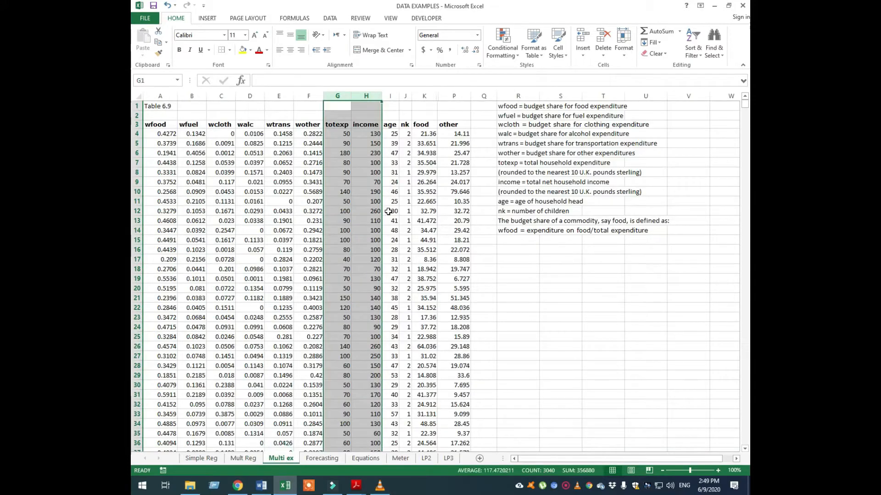
{"action": "left_click", "coordinate": [350, 127]}
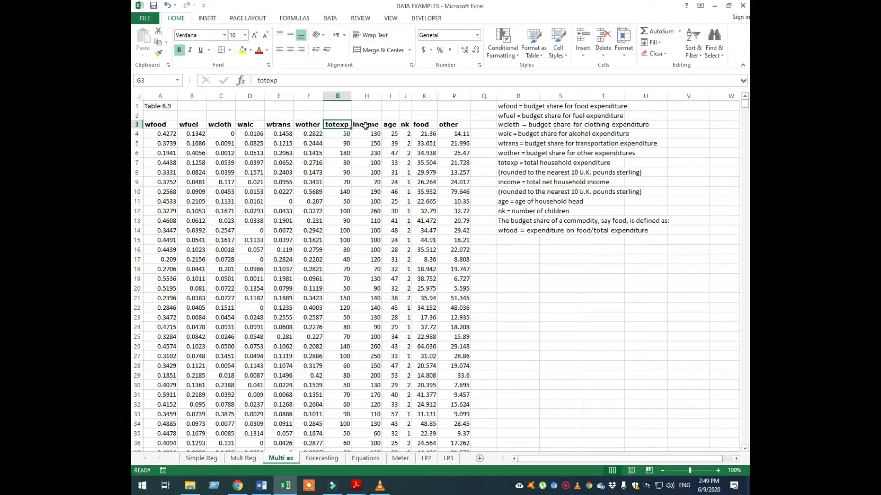
{"action": "left_click", "coordinate": [363, 125]}
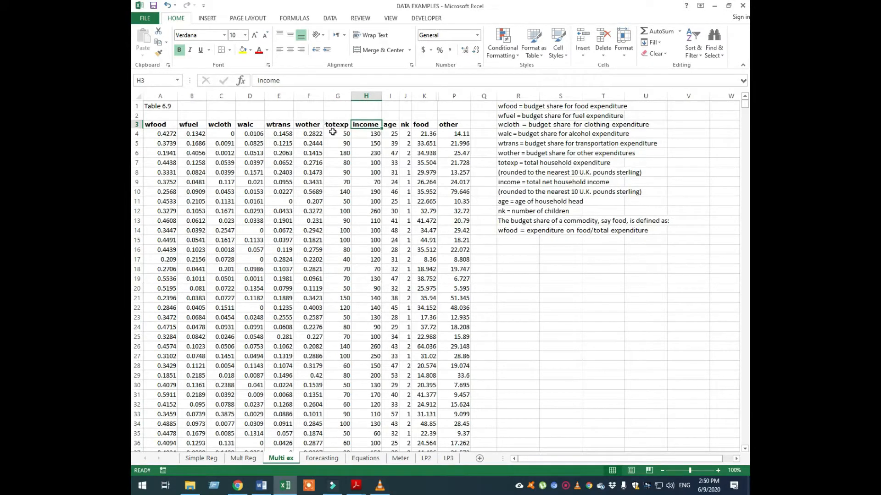
- Copy all wfood values on the Multi ex sheet, from A4 down to the end of the column
{"action": "left_click", "coordinate": [170, 125]}
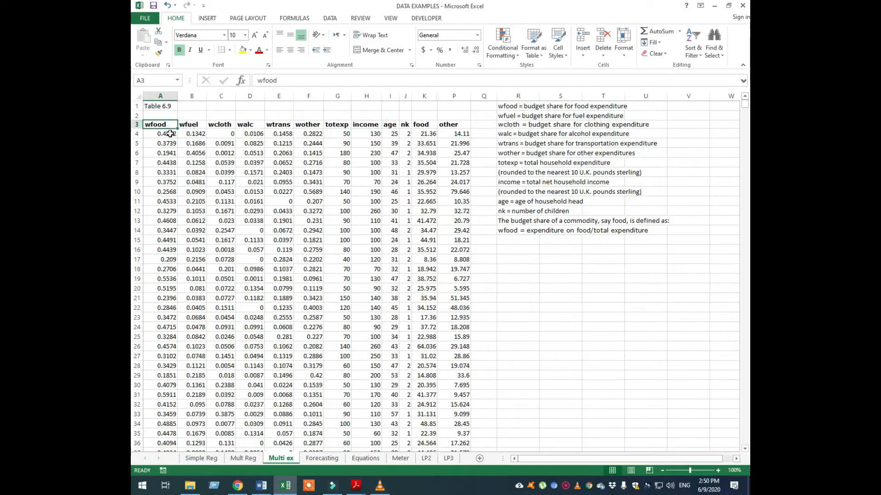
{"action": "left_click", "coordinate": [170, 133]}
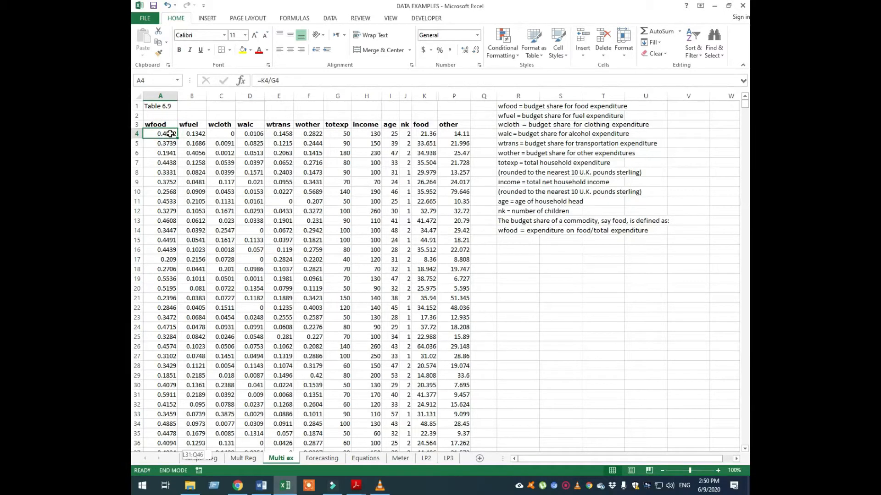
{"action": "key", "text": "ctrl+shift+Down"}
{"action": "right_click", "coordinate": [164, 134]}
{"action": "left_click", "coordinate": [174, 149]}
{"action": "key", "text": "ctrl+BackSpace"}
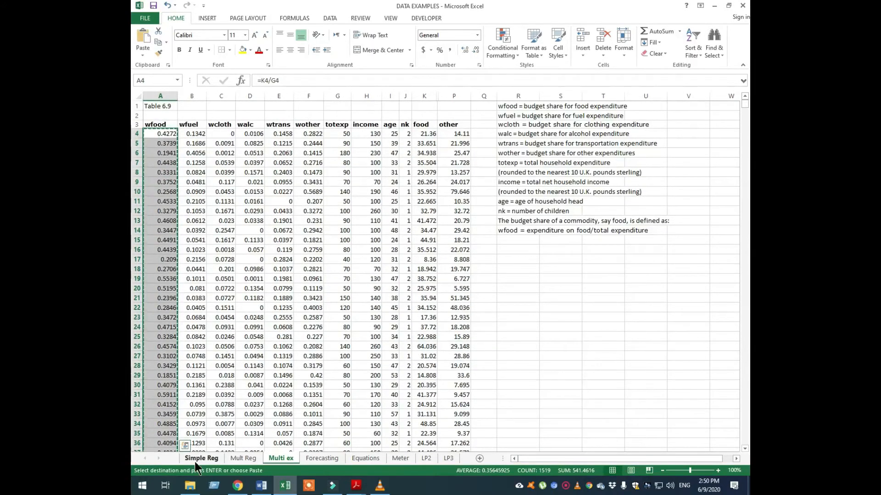
- Paste the copied wfood data as values into the X2 column of the Mult Reg sheet, starting at C2
{"action": "left_click", "coordinate": [242, 458]}
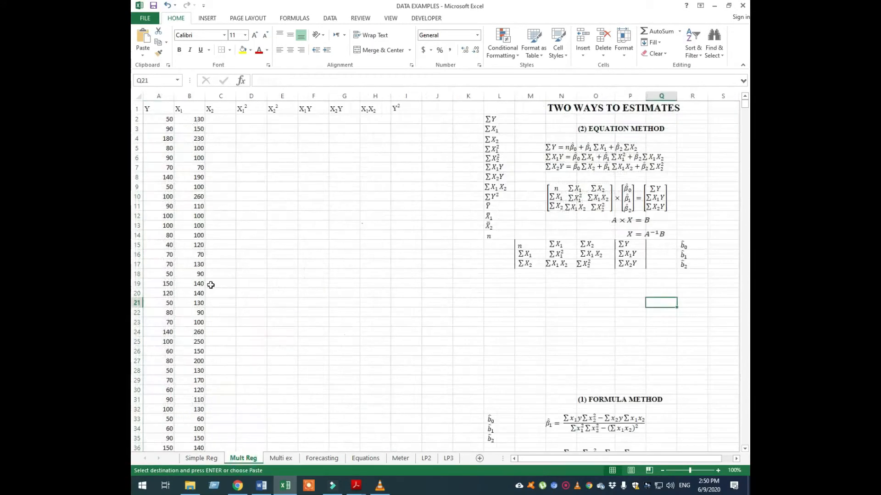
{"action": "left_click", "coordinate": [227, 118]}
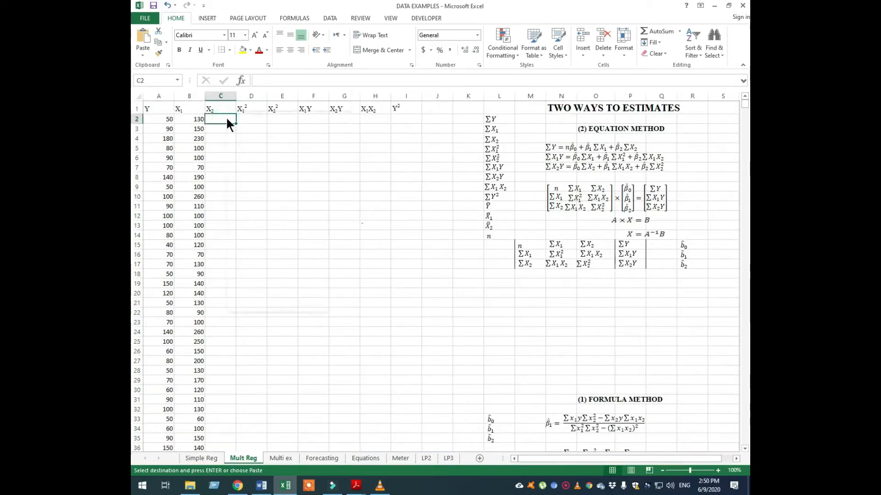
{"action": "right_click", "coordinate": [227, 120]}
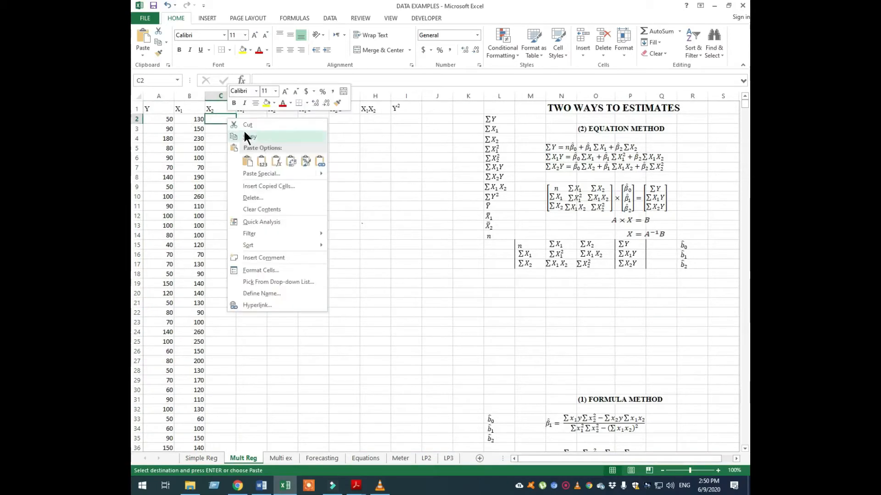
{"action": "left_click", "coordinate": [261, 160]}
{"action": "left_click", "coordinate": [284, 160]}
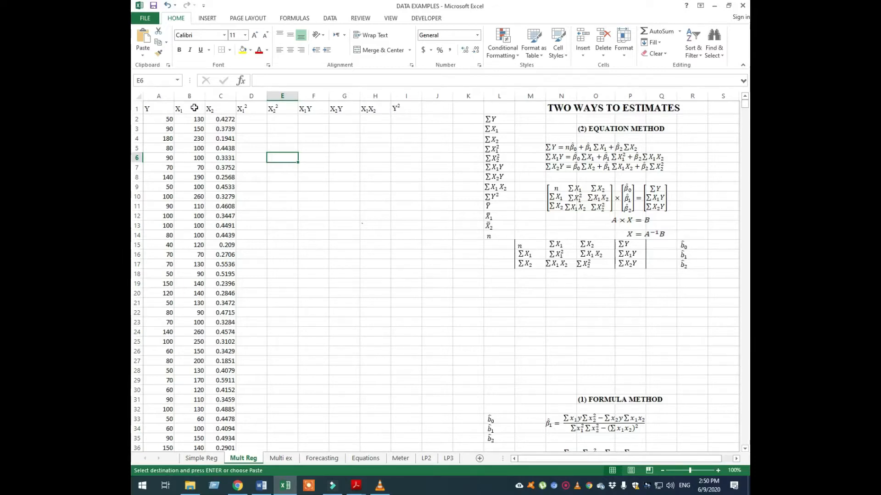
- Append "(000)" to the Y and X1 column headers in A1 and B1 of the Mult Reg sheet
{"action": "double_click", "coordinate": [160, 108]}
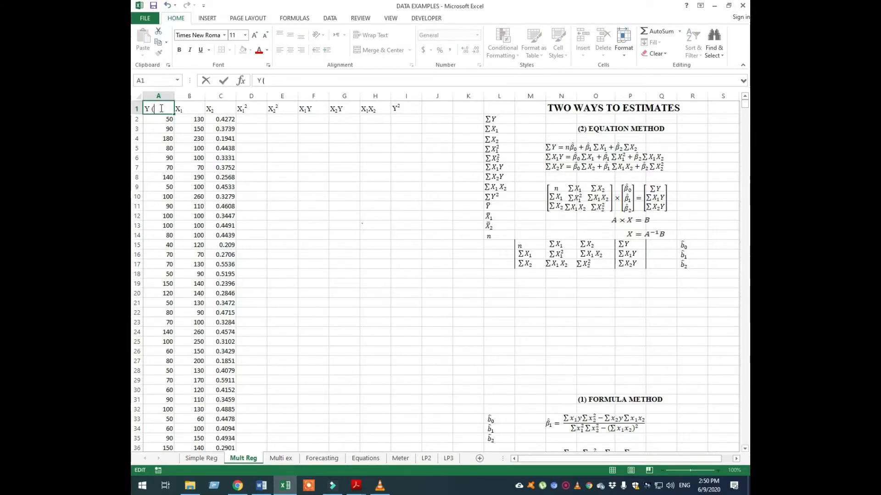
{"action": "type", "text": "000"}
{"action": "double_click", "coordinate": [188, 110]}
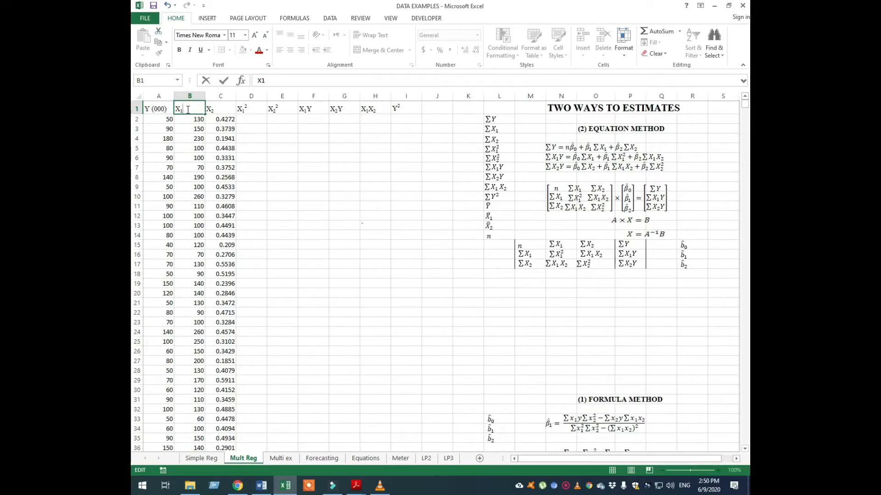
{"action": "left_click", "coordinate": [189, 110]}
{"action": "left_click", "coordinate": [169, 109]}
{"action": "double_click", "coordinate": [170, 110]}
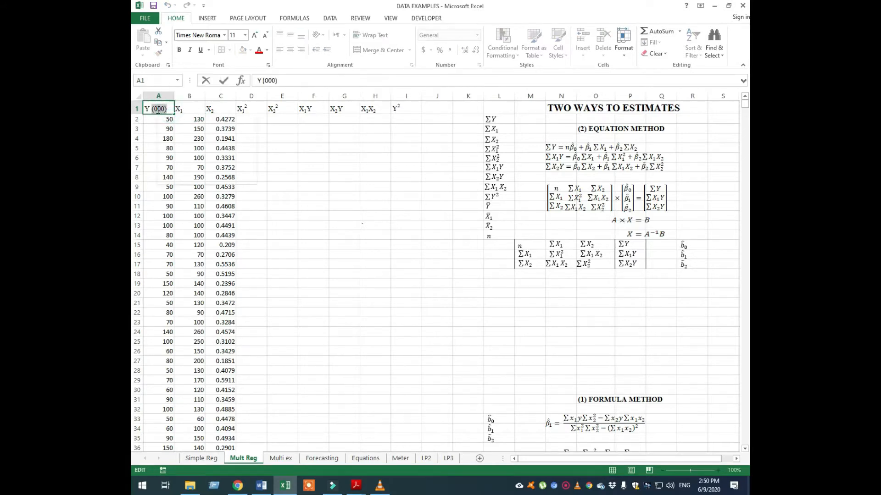
{"action": "right_click", "coordinate": [159, 110]}
{"action": "left_click", "coordinate": [187, 114]}
{"action": "left_click", "coordinate": [193, 109]}
{"action": "double_click", "coordinate": [194, 109]}
{"action": "key", "text": "ctrl+v"}
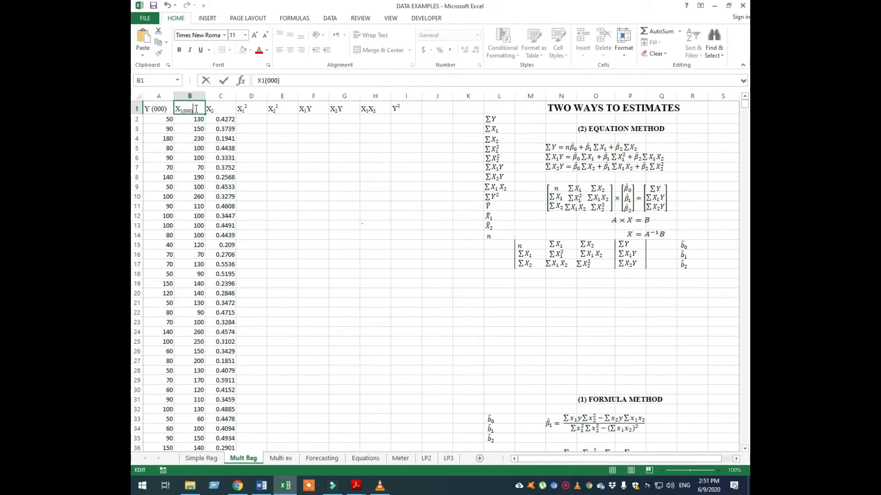
- Remove the subscript formatting from the "(000)" part of the X1 header in B1
{"action": "mouse_move", "coordinate": [184, 110]}
{"action": "left_mouse_down"}
{"action": "mouse_move", "coordinate": [195, 109]}
{"action": "mouse_move", "coordinate": [184, 111]}
{"action": "left_mouse_up"}
{"action": "right_click", "coordinate": [185, 111]}
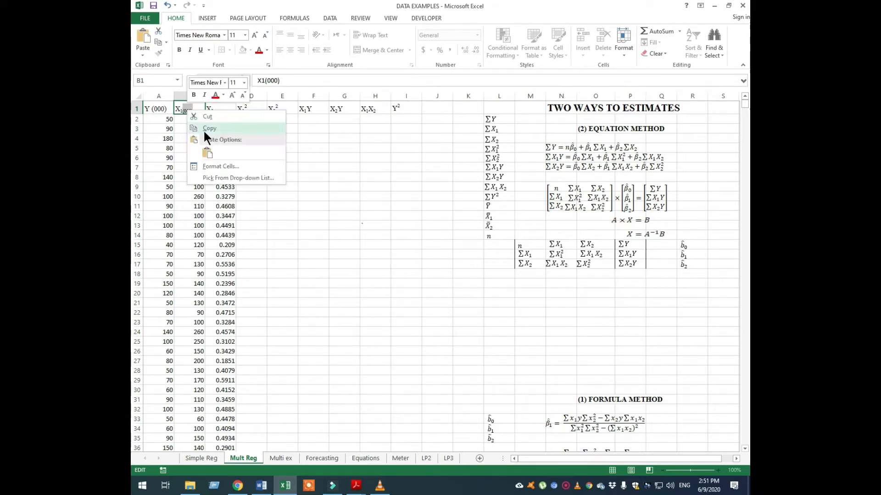
{"action": "left_click", "coordinate": [224, 166]}
{"action": "left_click", "coordinate": [179, 188]}
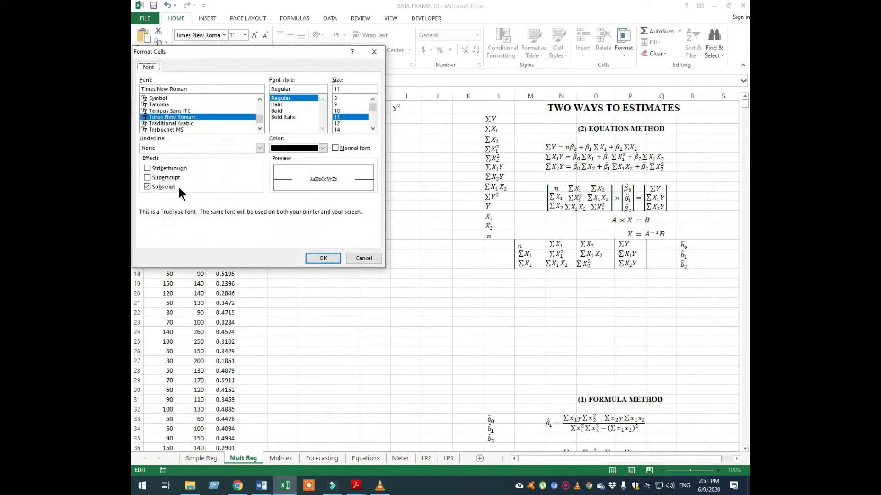
{"action": "left_click", "coordinate": [148, 186]}
{"action": "left_click", "coordinate": [323, 258]}
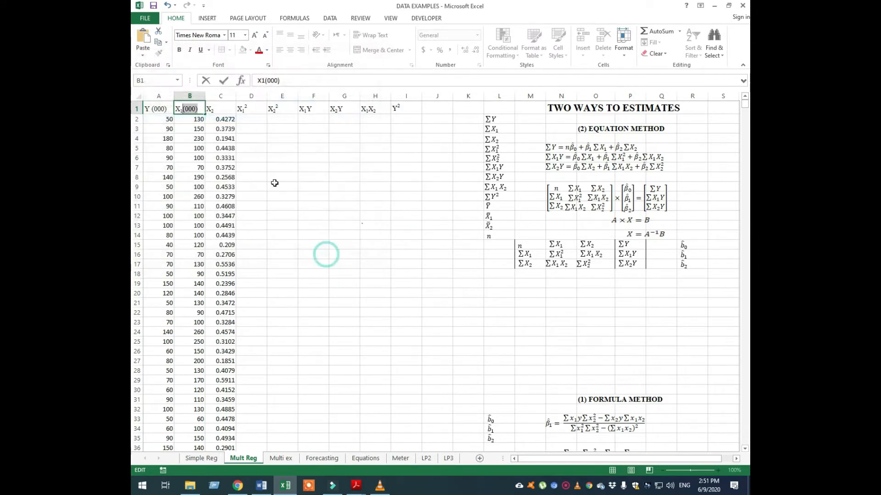
- Extend the X2 header in C1 to "X2(fex/tex)", keeping the added suffix in normal, non-subscript text
{"action": "left_click", "coordinate": [223, 107]}
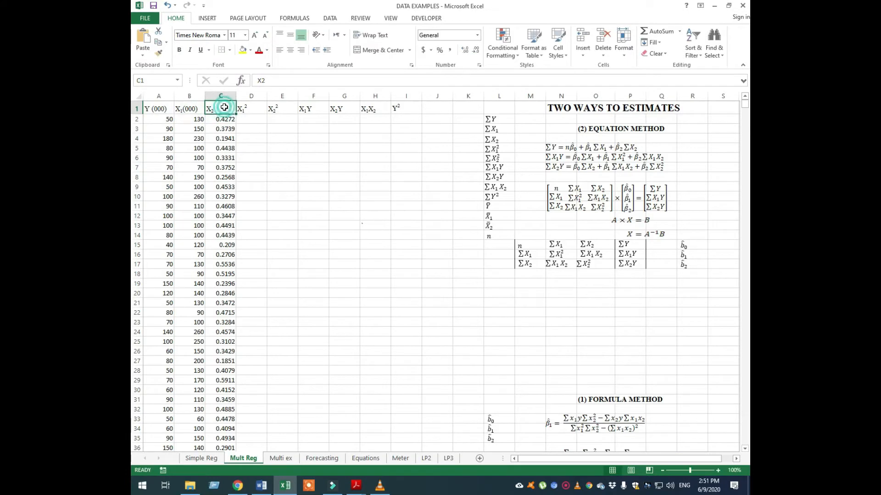
{"action": "double_click", "coordinate": [225, 108]}
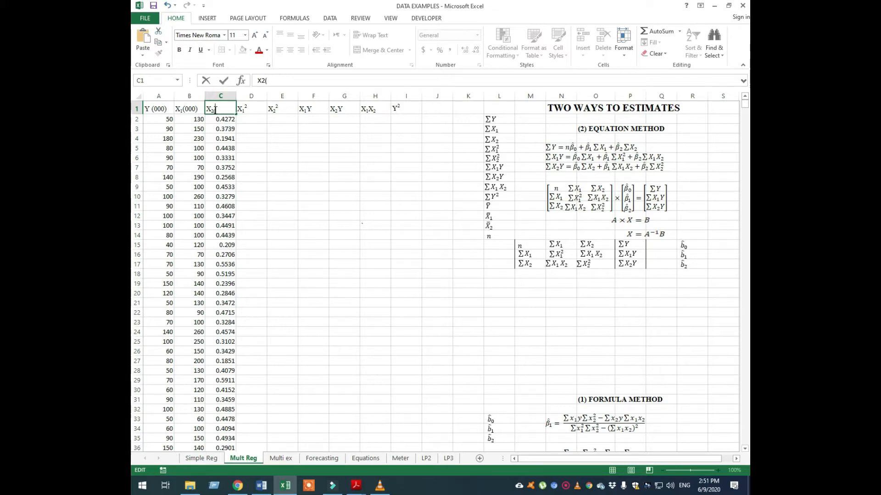
{"action": "left_click_drag", "start_coordinate": [215, 109], "coordinate": [213, 110]}
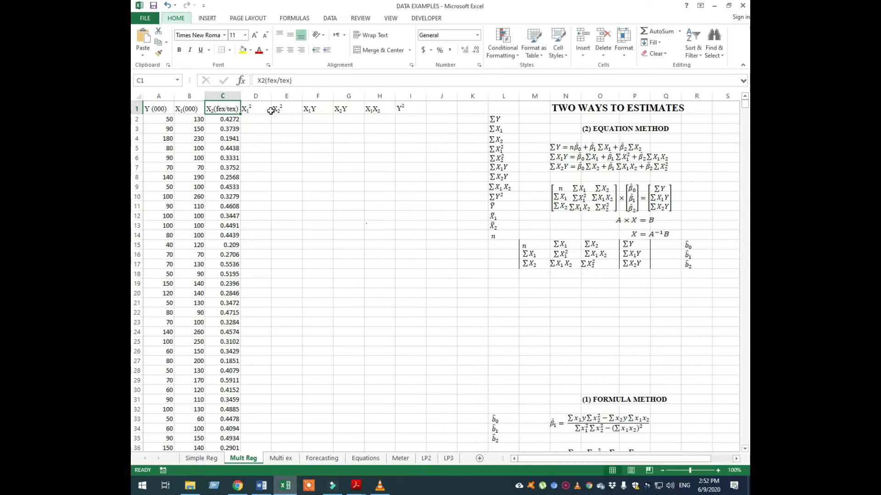
{"action": "key", "text": "alt"}
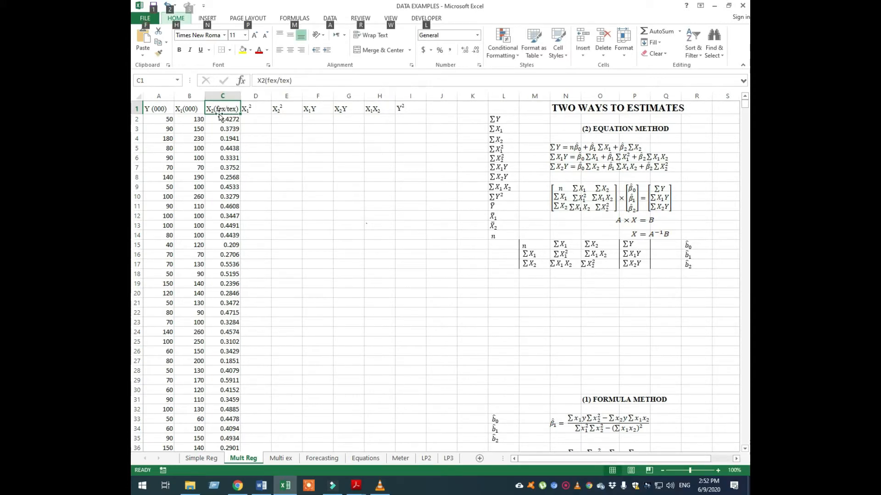
{"action": "left_click", "coordinate": [247, 130]}
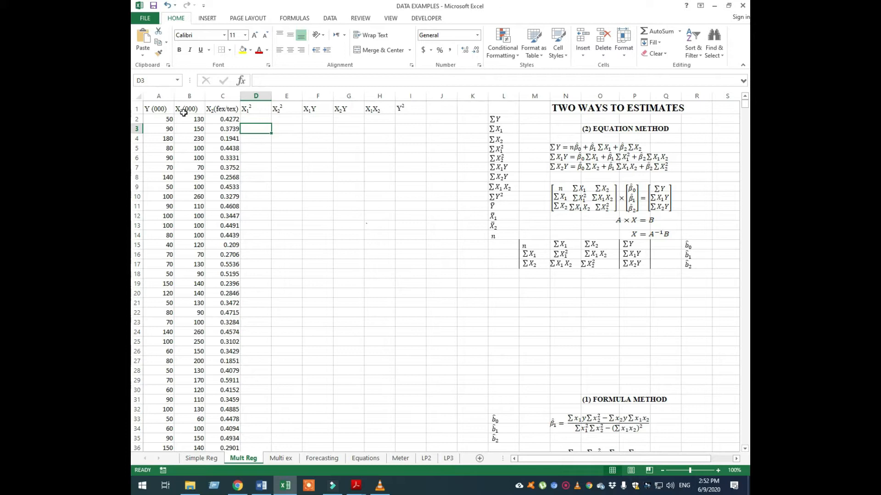
- Examine the Y, X1 and X2 data columns and look over the equation method and formula method sections
{"action": "left_click", "coordinate": [164, 97]}
{"action": "left_click_drag", "start_coordinate": [189, 97], "coordinate": [234, 107]}
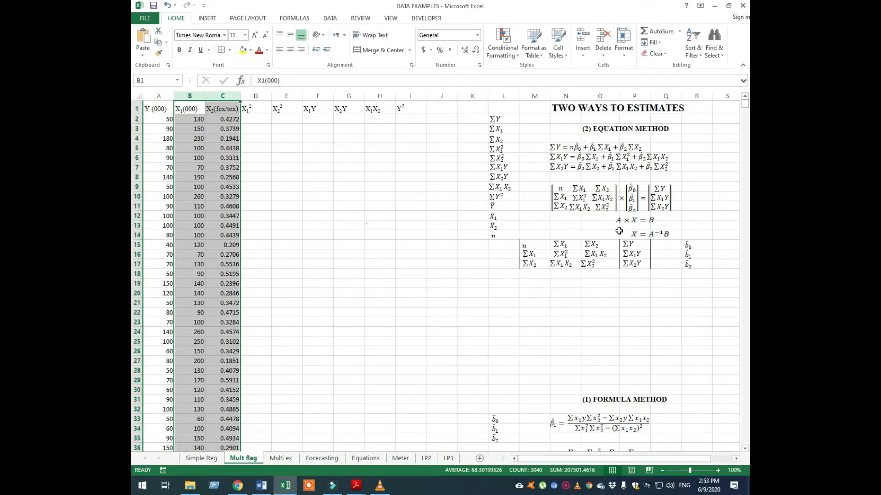
{"action": "scroll", "coordinate": [619, 252], "scroll_direction": "down", "scroll_amount": 3}
{"action": "scroll", "coordinate": [617, 277], "scroll_direction": "down", "scroll_amount": 2}
{"action": "scroll", "coordinate": [618, 279], "scroll_direction": "up", "scroll_amount": 5}
{"action": "scroll", "coordinate": [609, 338], "scroll_direction": "up", "scroll_amount": 2}
{"action": "scroll", "coordinate": [553, 217], "scroll_direction": "down", "scroll_amount": 6}
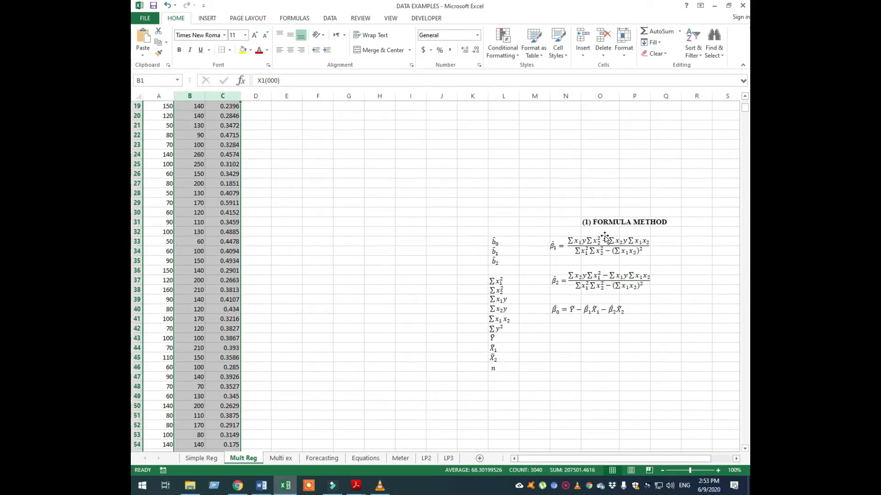
{"action": "scroll", "coordinate": [605, 237], "scroll_direction": "up", "scroll_amount": 6}
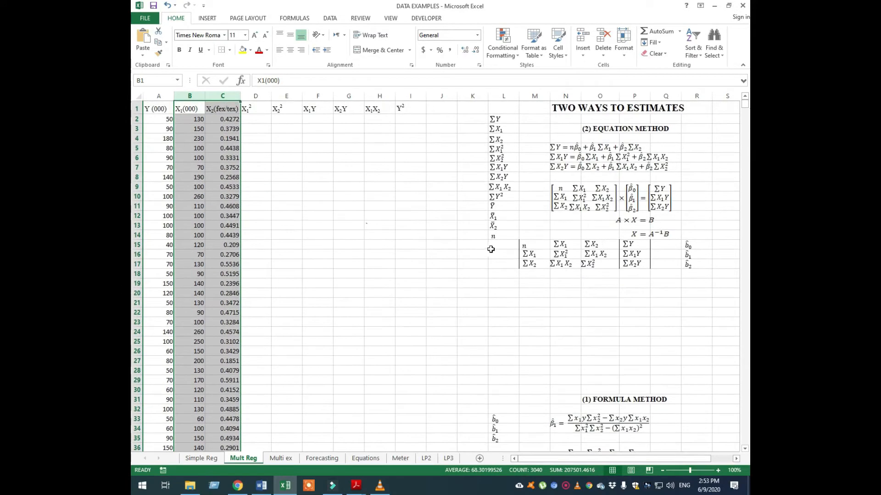
- Inspect the regression model equations below the formula method, and compare the formula method with the equation method's matrix setup
{"action": "left_click", "coordinate": [317, 179]}
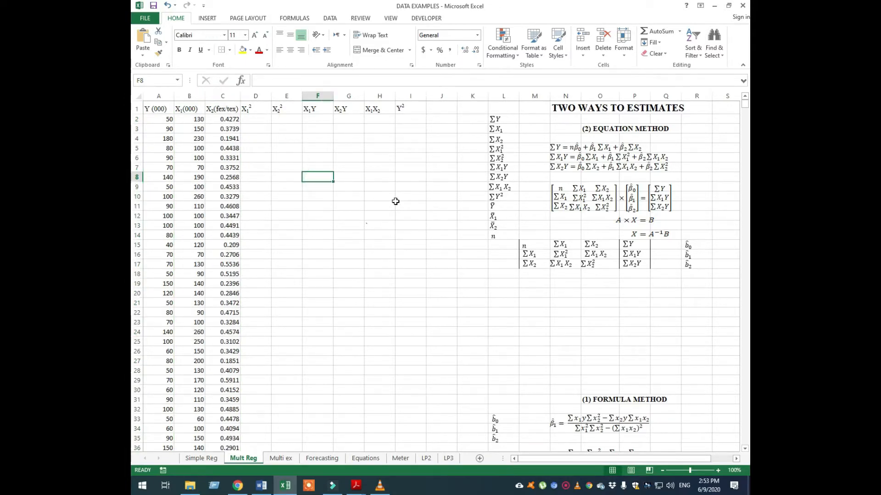
{"action": "key", "text": "alt"}
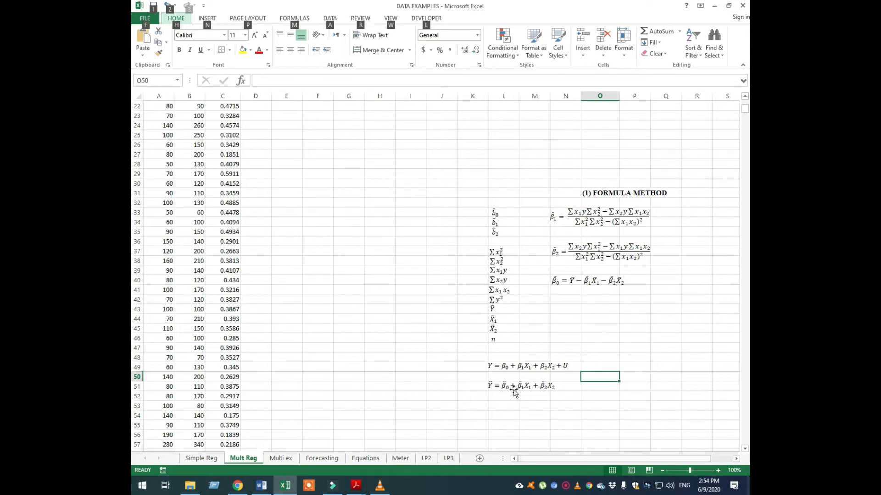
{"action": "scroll", "coordinate": [568, 305], "scroll_direction": "up", "scroll_amount": 4}
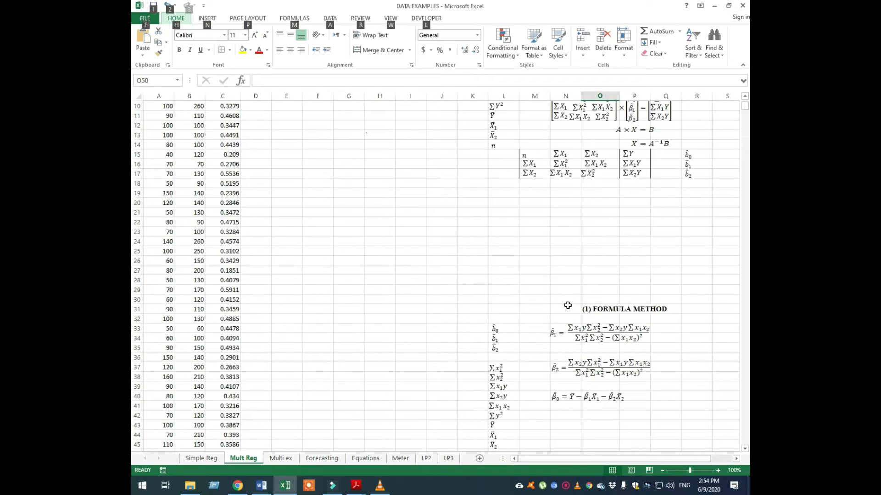
{"action": "scroll", "coordinate": [573, 369], "scroll_direction": "up", "scroll_amount": 3}
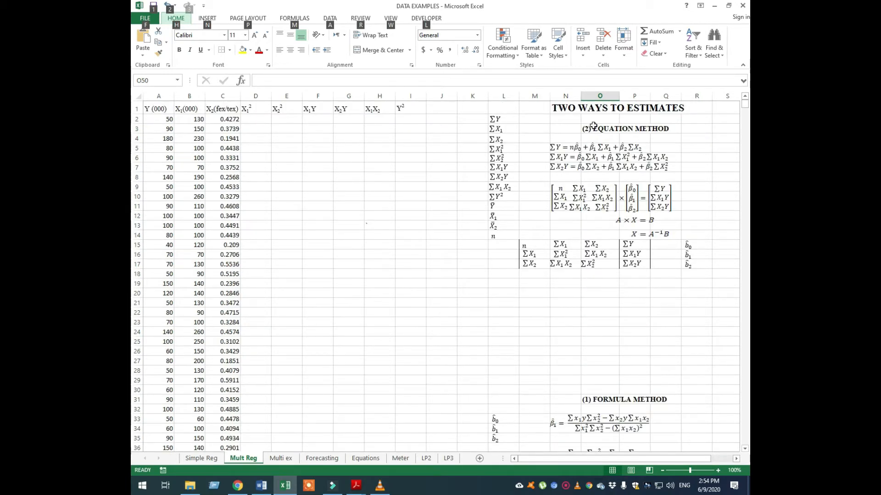
{"action": "scroll", "coordinate": [641, 279], "scroll_direction": "down", "scroll_amount": 5}
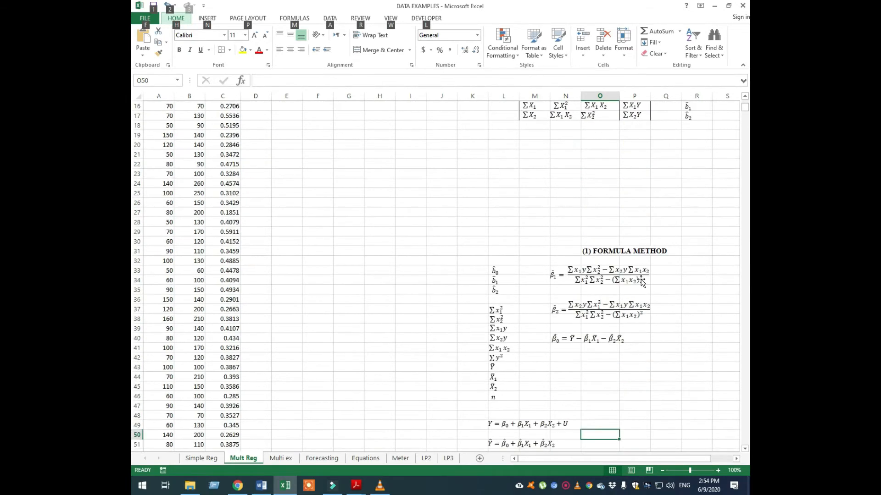
{"action": "scroll", "coordinate": [641, 282], "scroll_direction": "up", "scroll_amount": 5}
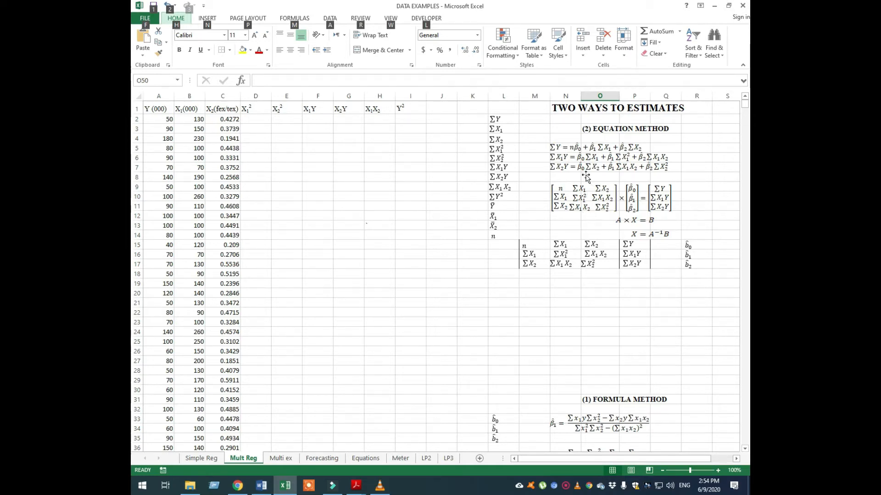
- Examine the two estimation methods, the list of required sums and means, and the headers of the derived columns D through I
{"action": "scroll", "coordinate": [585, 160], "scroll_direction": "down", "scroll_amount": 1}
{"action": "scroll", "coordinate": [585, 160], "scroll_direction": "up", "scroll_amount": 1}
{"action": "scroll", "coordinate": [623, 275], "scroll_direction": "down", "scroll_amount": 3}
{"action": "scroll", "coordinate": [625, 276], "scroll_direction": "up", "scroll_amount": 3}
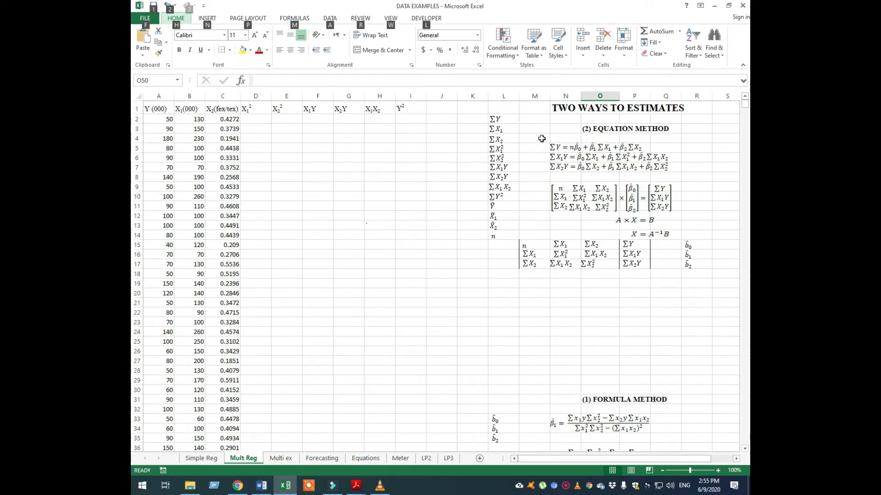
{"action": "left_click_drag", "start_coordinate": [484, 119], "coordinate": [482, 235]}
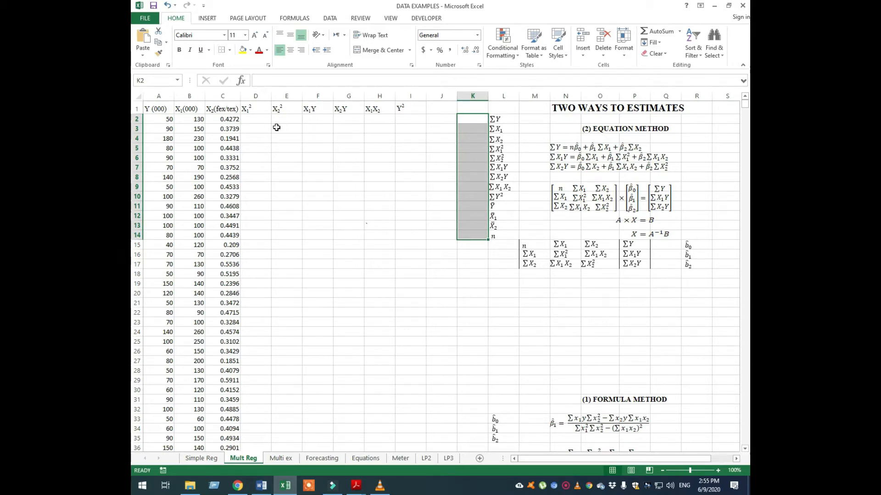
{"action": "left_click", "coordinate": [525, 120]}
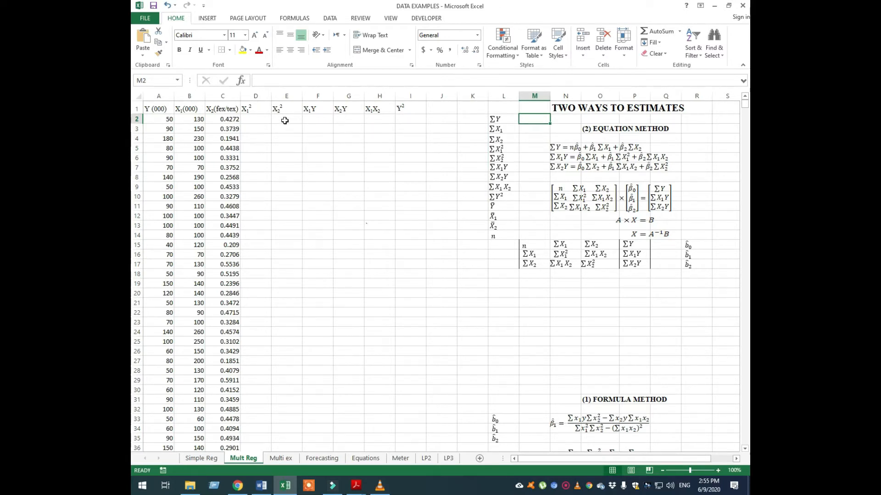
{"action": "left_click", "coordinate": [260, 108]}
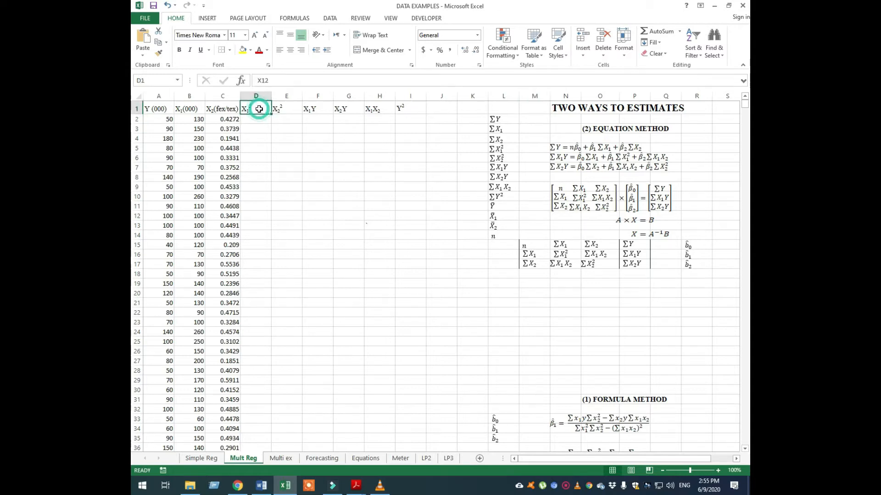
{"action": "left_click", "coordinate": [293, 110]}
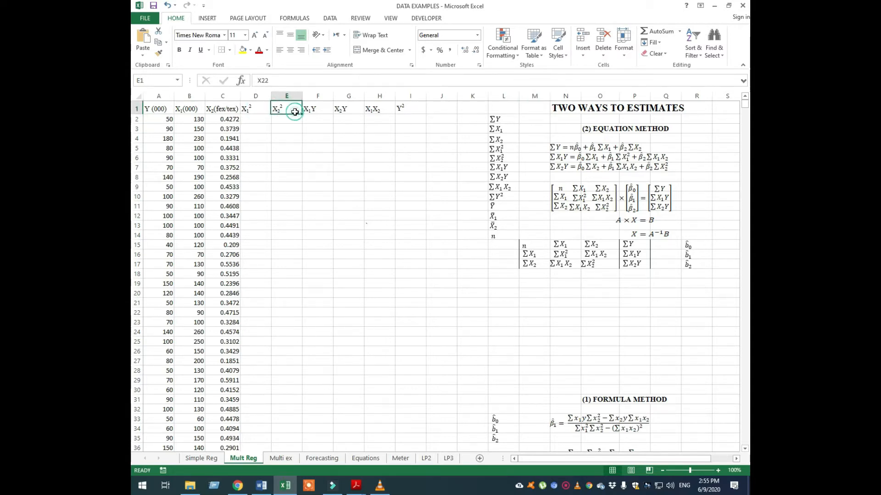
{"action": "left_click", "coordinate": [323, 109]}
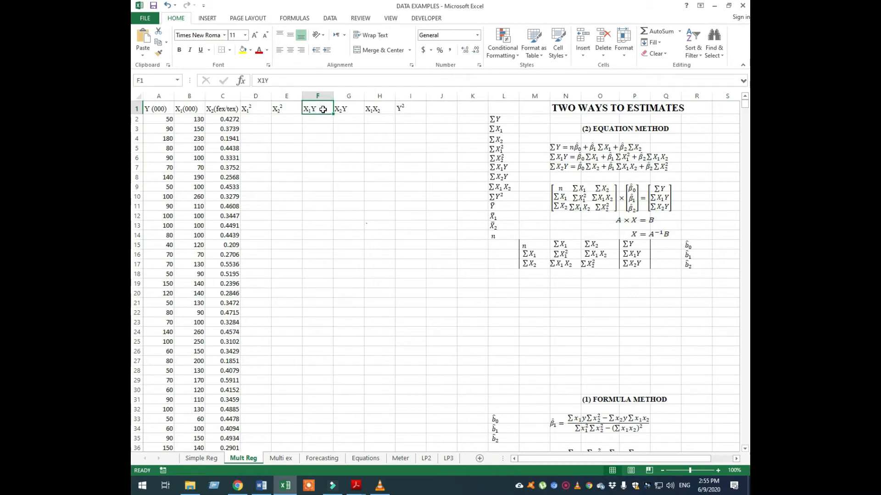
{"action": "left_click", "coordinate": [374, 108]}
{"action": "left_click", "coordinate": [408, 109]}
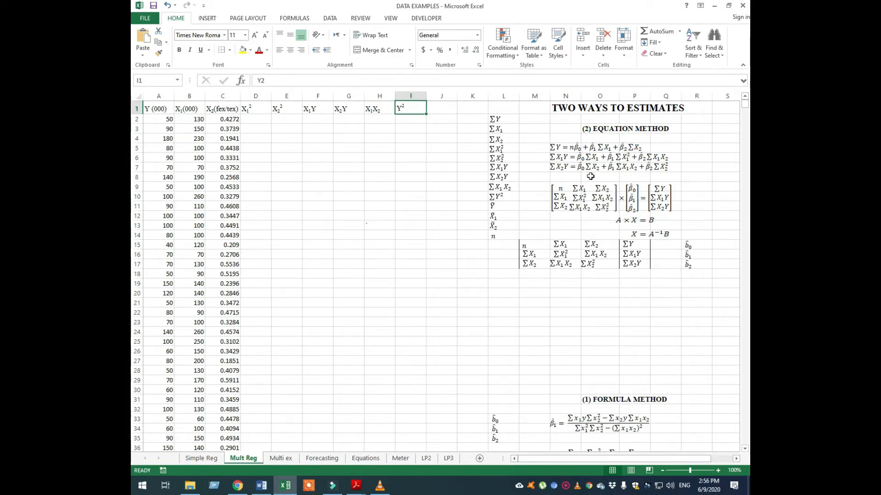
{"action": "left_click", "coordinate": [263, 120]}
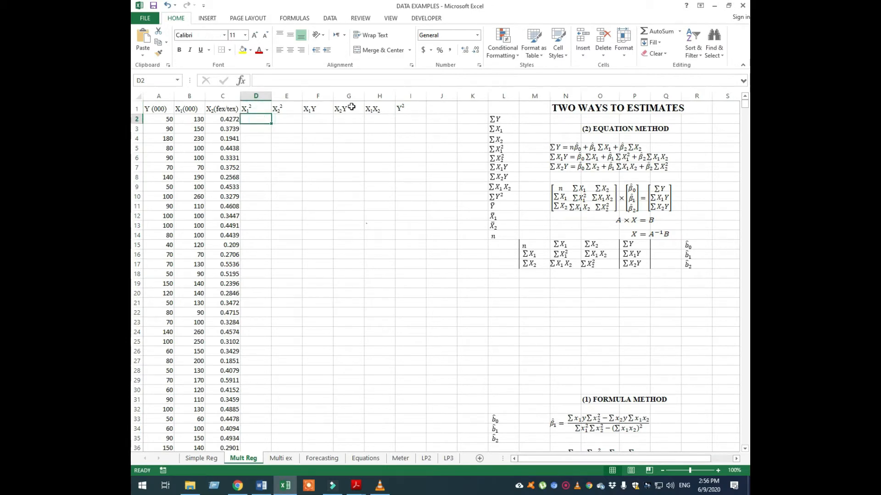
{"action": "left_click_drag", "start_coordinate": [256, 95], "coordinate": [380, 96]}
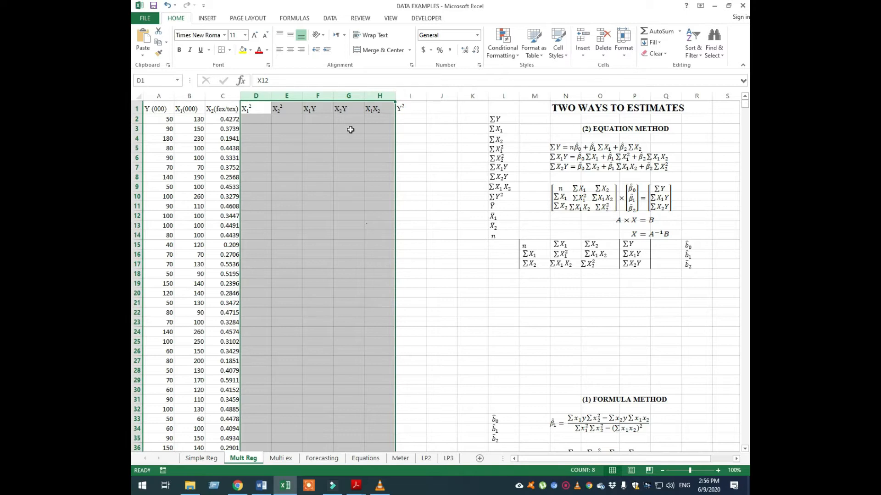
- Enter the sample size 1519 in M14, beside the n label
{"action": "left_click", "coordinate": [528, 234]}
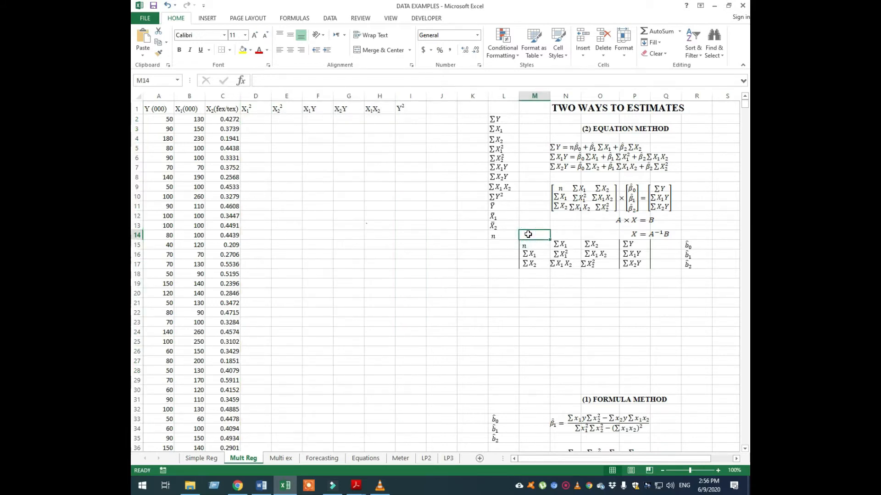
{"action": "type", "text": "15"}
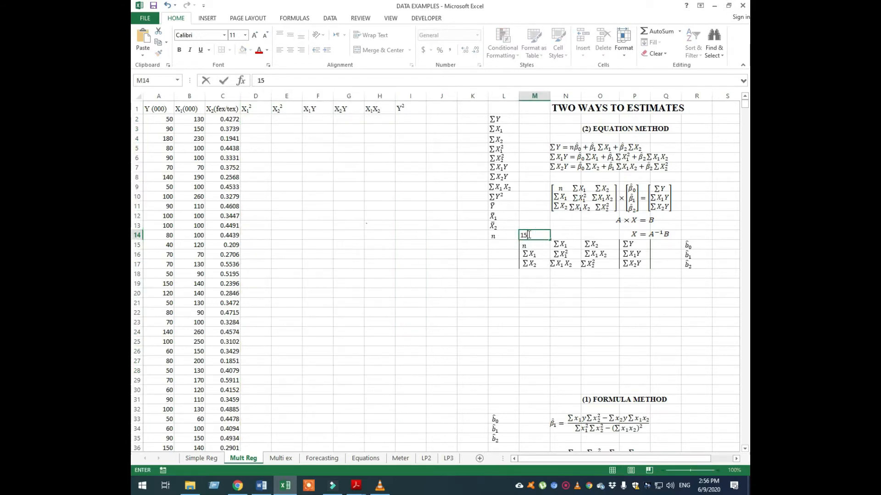
{"action": "type", "text": "19"}
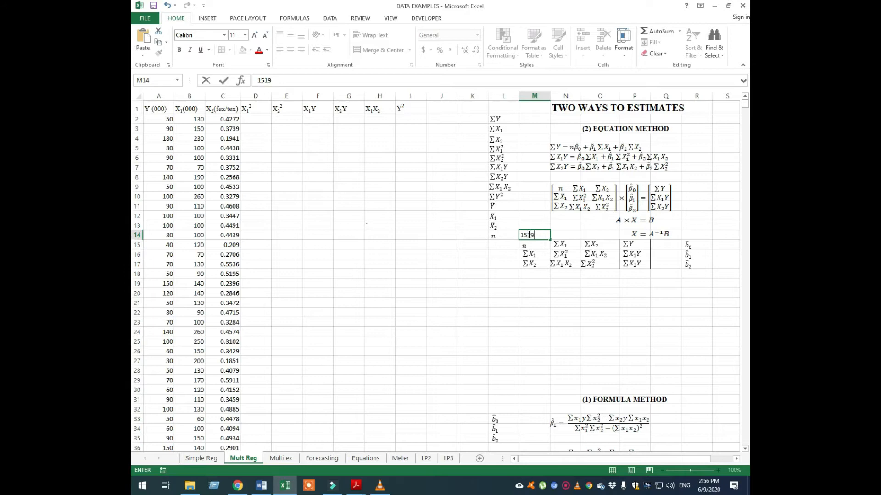
{"action": "left_click", "coordinate": [505, 274]}
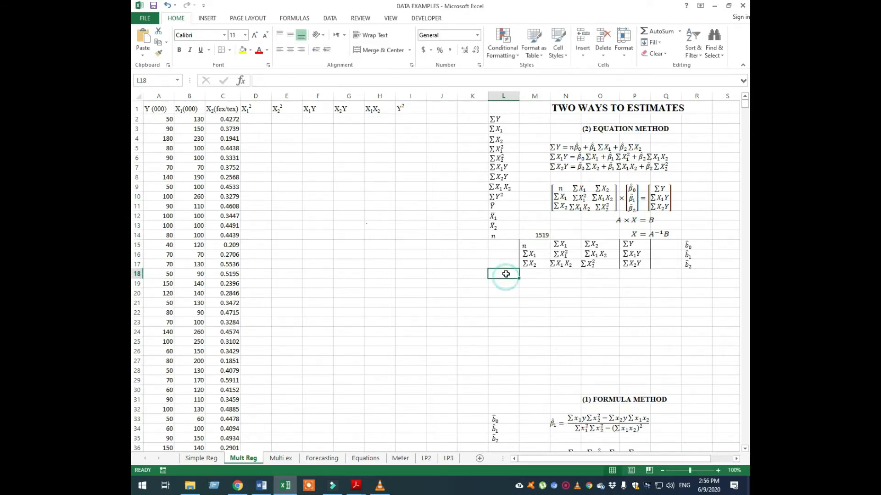
- Calculate the first X1 squared value in D2 with the formula =B2^2
{"action": "left_click", "coordinate": [262, 120]}
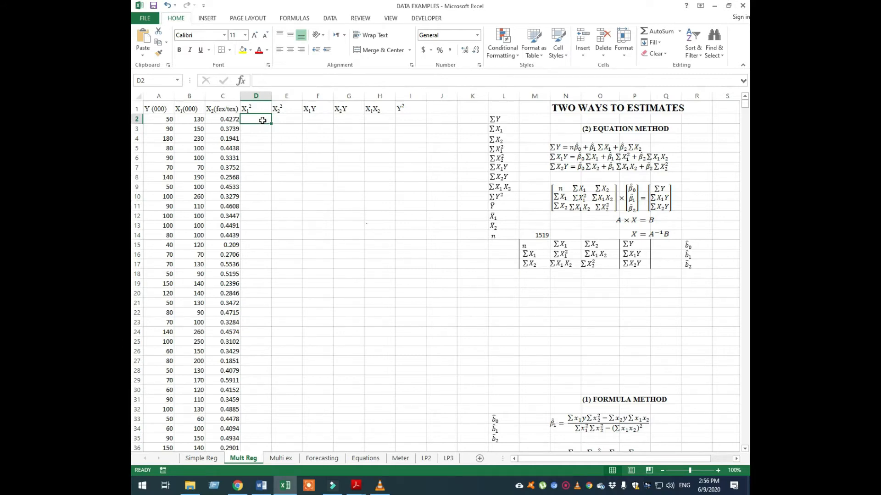
{"action": "type", "text": "="}
{"action": "left_click", "coordinate": [189, 119]}
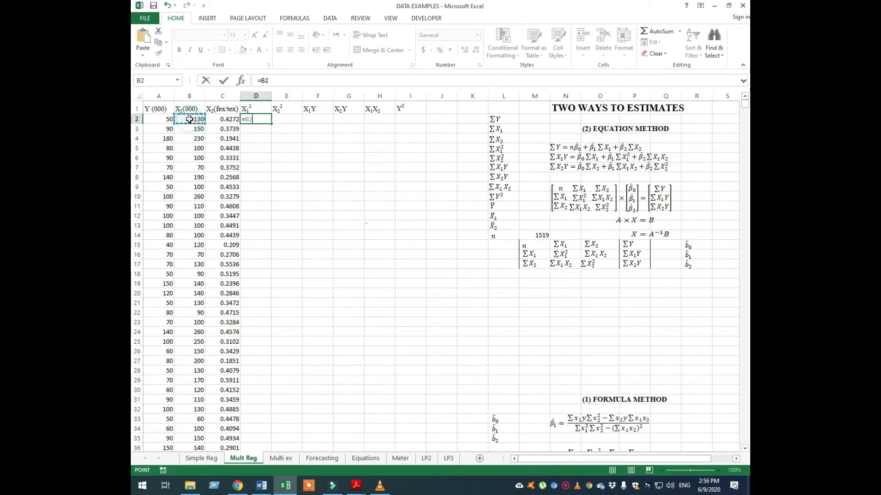
{"action": "type", "text": "^"}
{"action": "key", "text": "Return"}
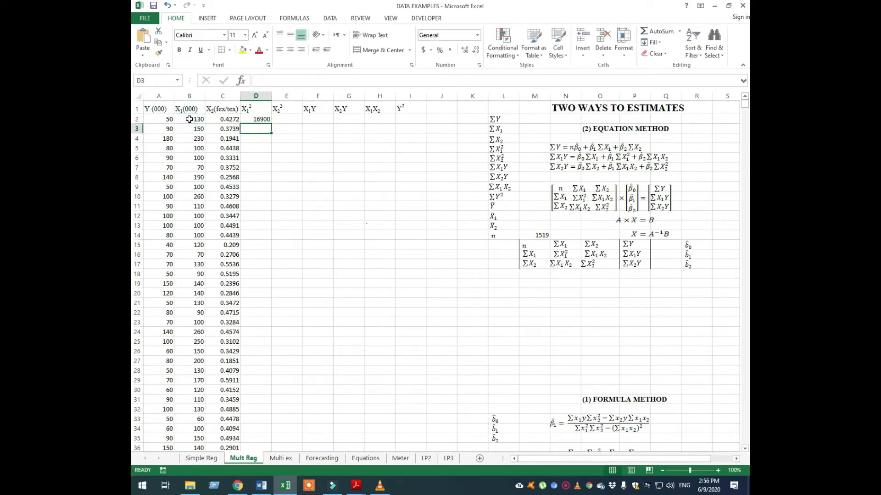
- Calculate the first X2 squared value in E2 with the formula =C2^2
{"action": "left_click", "coordinate": [278, 120]}
{"action": "type", "text": "="}
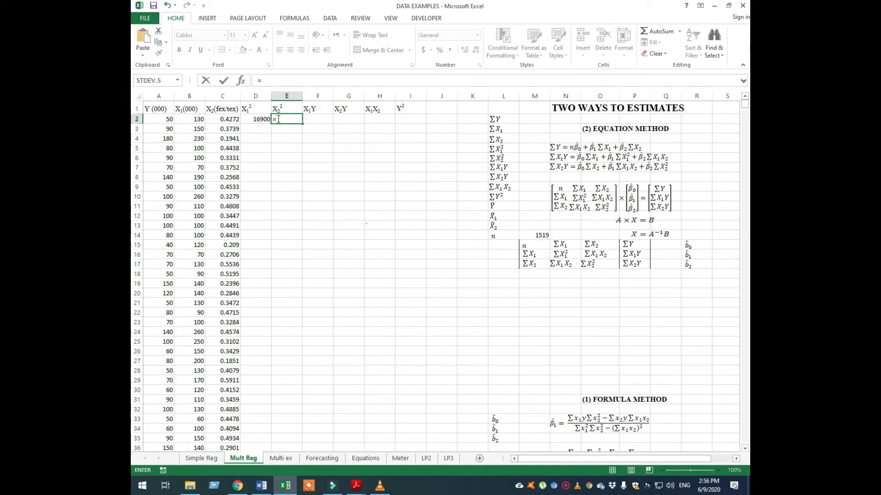
{"action": "left_click", "coordinate": [222, 118]}
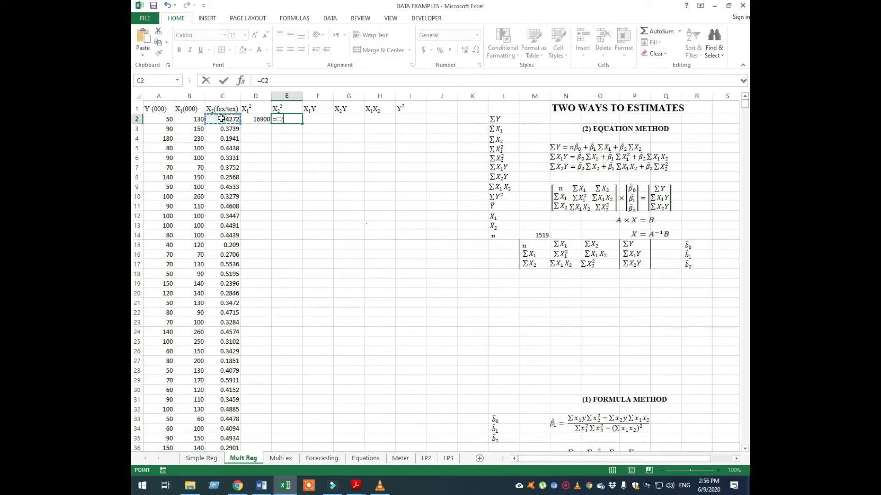
{"action": "type", "text": "^2"}
{"action": "key", "text": "Return"}
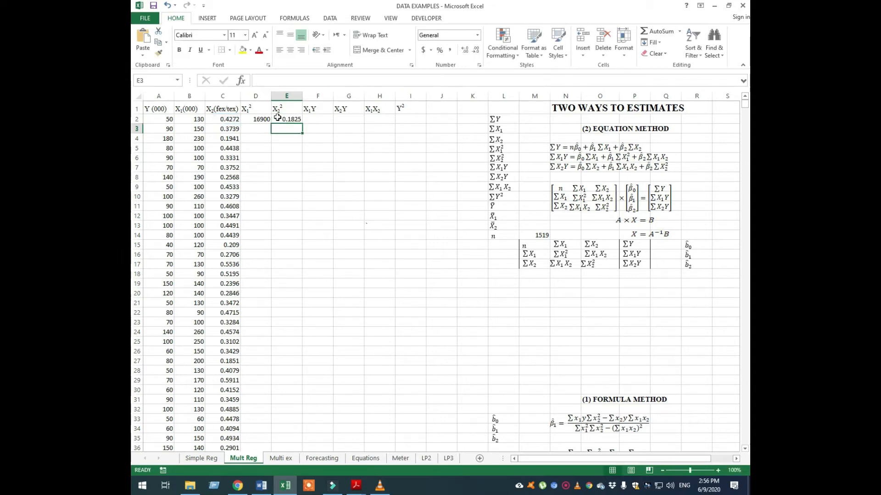
- Calculate the first X1Y product in F2 with the formula =B2*A2
{"action": "left_click", "coordinate": [310, 121]}
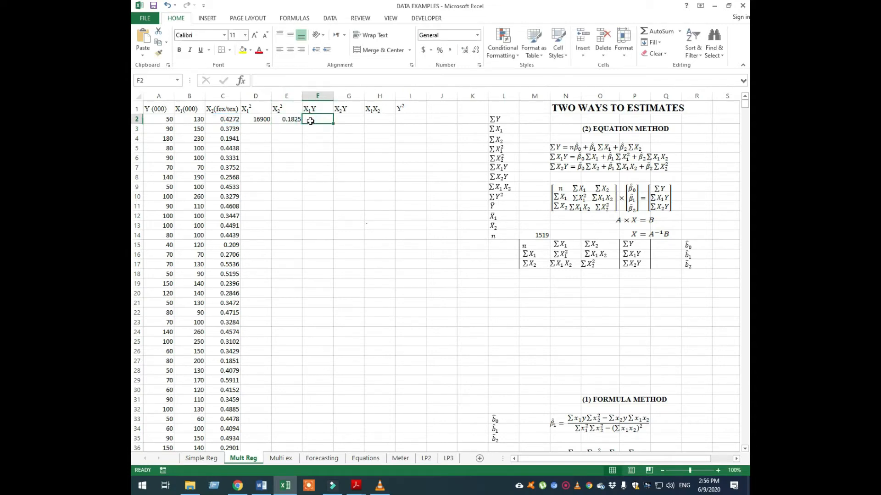
{"action": "type", "text": "="}
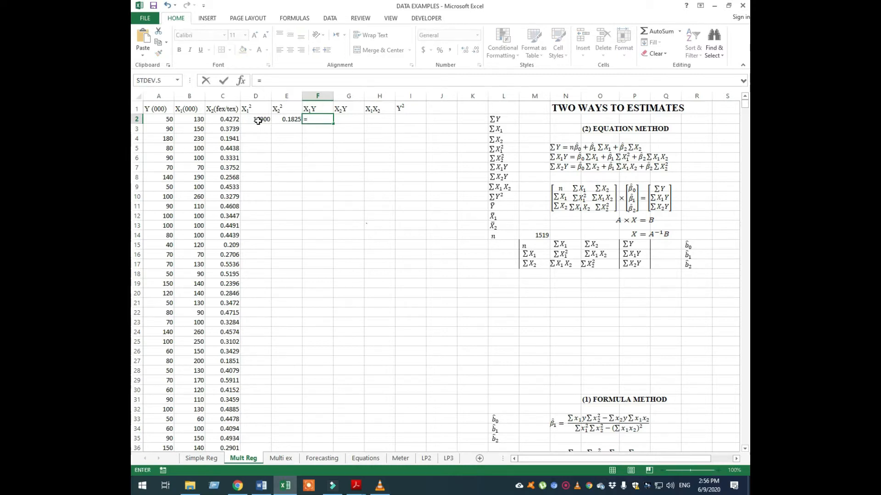
{"action": "left_click", "coordinate": [190, 120]}
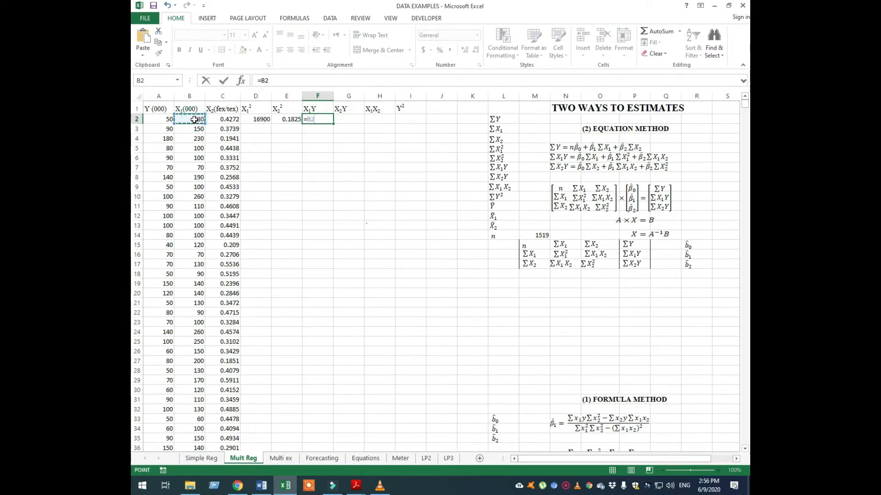
{"action": "type", "text": "*"}
{"action": "left_click", "coordinate": [167, 121]}
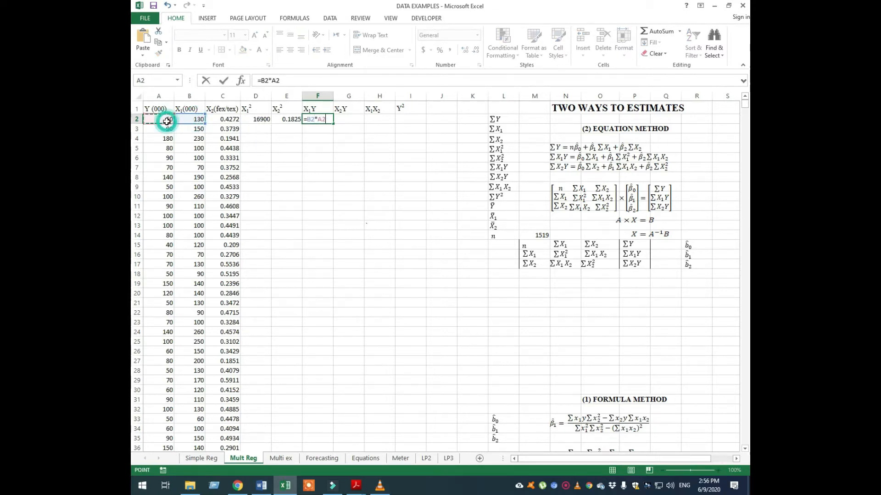
{"action": "key", "text": "Return"}
- Calculate the first X2Y product in G2 with the formula =C2*A2
{"action": "left_click", "coordinate": [339, 120]}
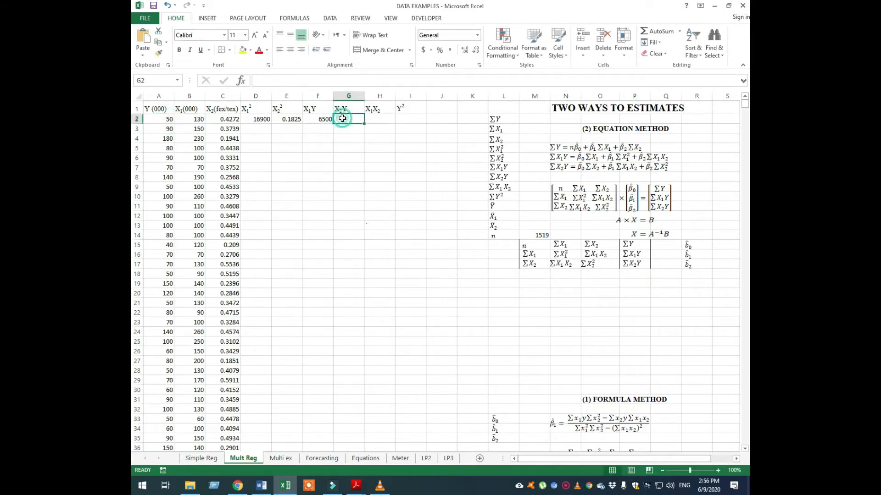
{"action": "type", "text": "="}
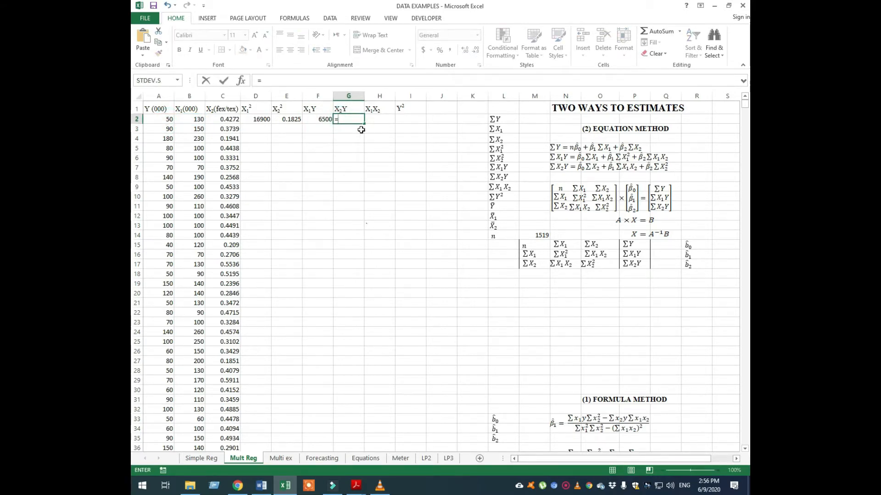
{"action": "left_click", "coordinate": [234, 120]}
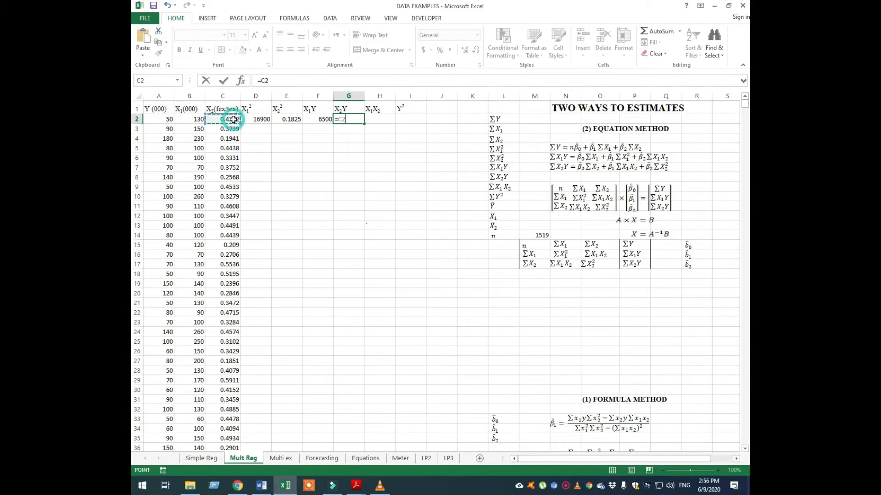
{"action": "type", "text": "*"}
{"action": "left_click", "coordinate": [172, 120]}
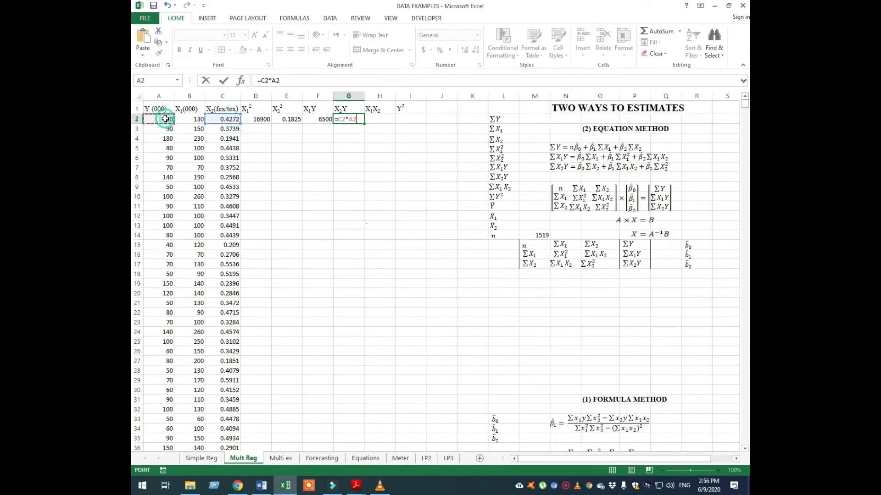
{"action": "key", "text": "Return"}
- Calculate the first X1X2 product in H2 with the formula =B2*C2
{"action": "left_click", "coordinate": [376, 130]}
{"action": "left_click", "coordinate": [375, 120]}
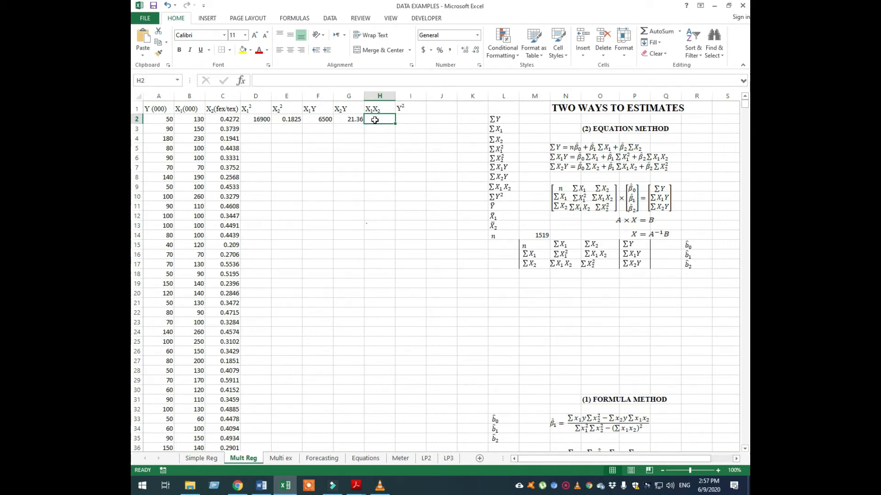
{"action": "type", "text": "="}
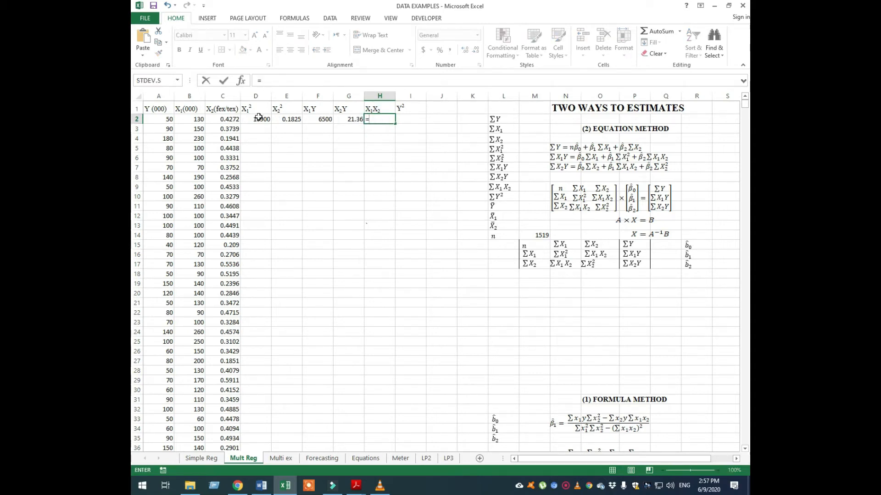
{"action": "left_click", "coordinate": [193, 118]}
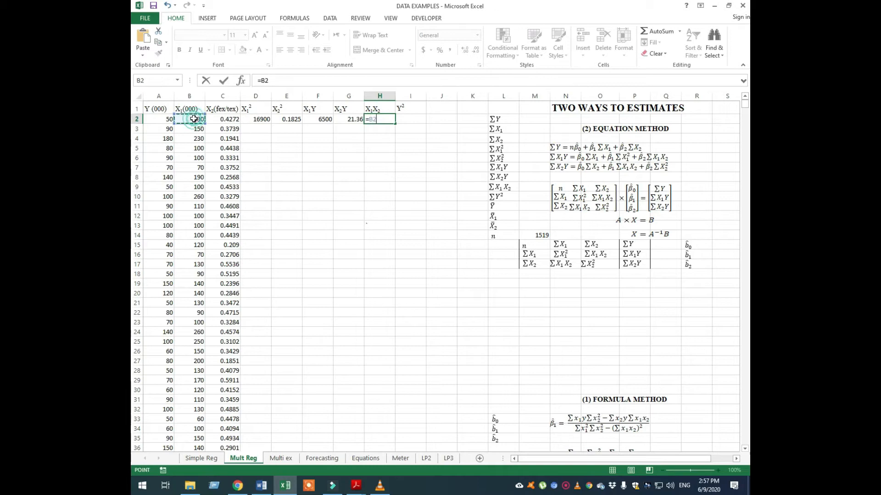
{"action": "type", "text": "*"}
{"action": "left_click", "coordinate": [220, 120]}
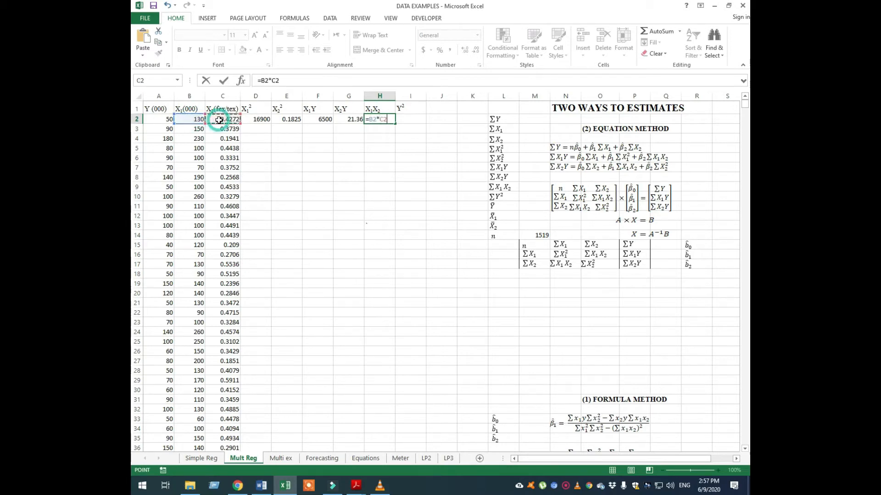
{"action": "key", "text": "Return"}
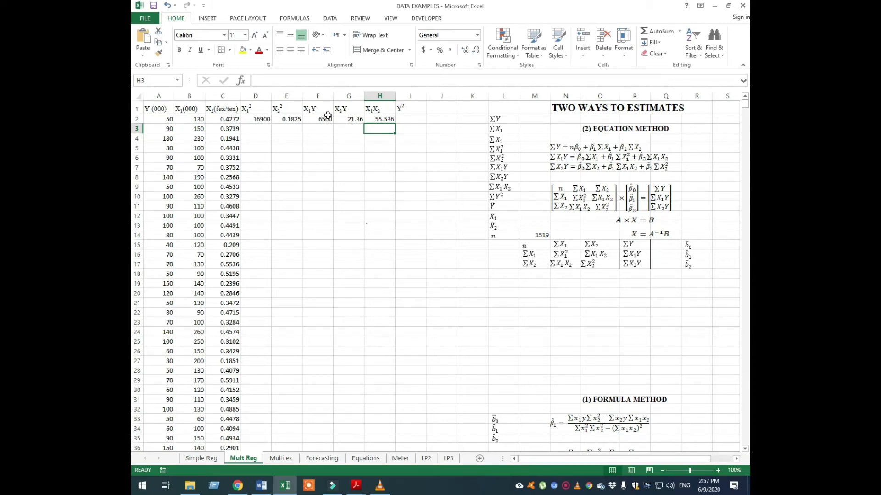
- Fill the X1 squared, X2 squared, X1Y and X2Y formulas in D2:G2 down through row 1520
{"action": "left_click", "coordinate": [264, 120]}
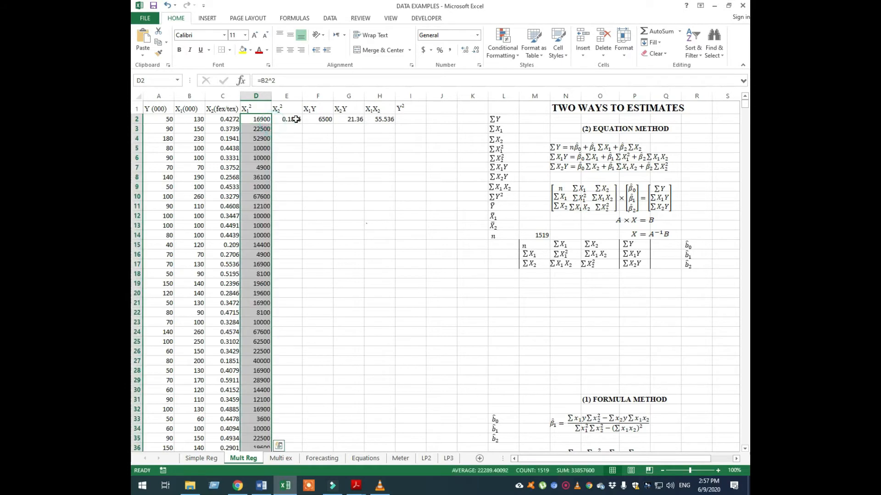
{"action": "left_click", "coordinate": [292, 120]}
{"action": "double_click", "coordinate": [301, 123]}
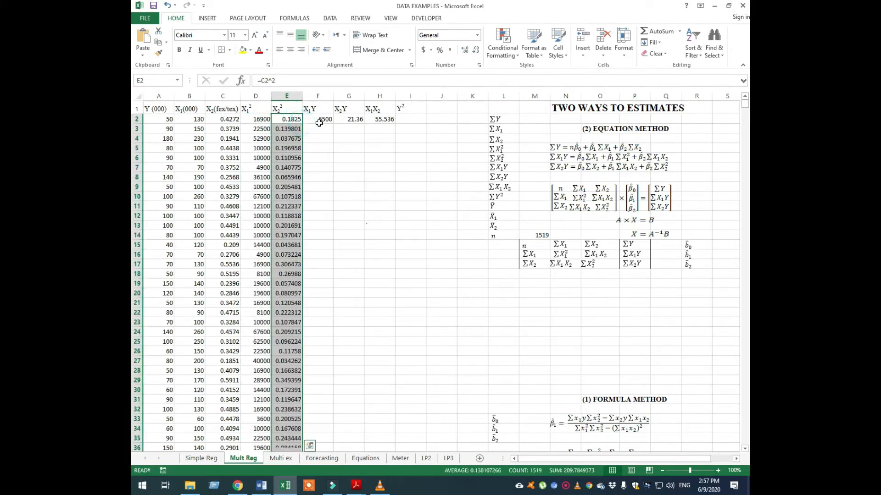
{"action": "left_click", "coordinate": [321, 119]}
{"action": "double_click", "coordinate": [333, 124]}
{"action": "left_click", "coordinate": [352, 121]}
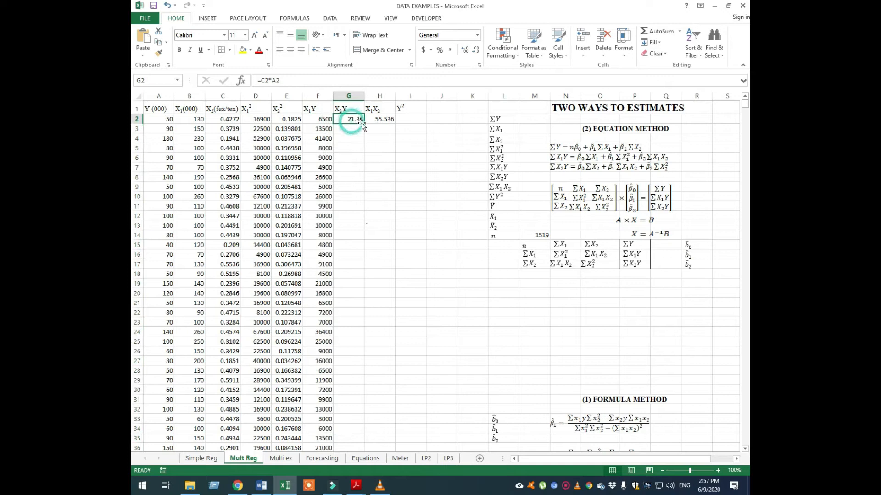
{"action": "double_click", "coordinate": [364, 124]}
- Fill the X1X2 product formula from H2 down through H1520
{"action": "left_click", "coordinate": [377, 123]}
{"action": "double_click", "coordinate": [385, 125]}
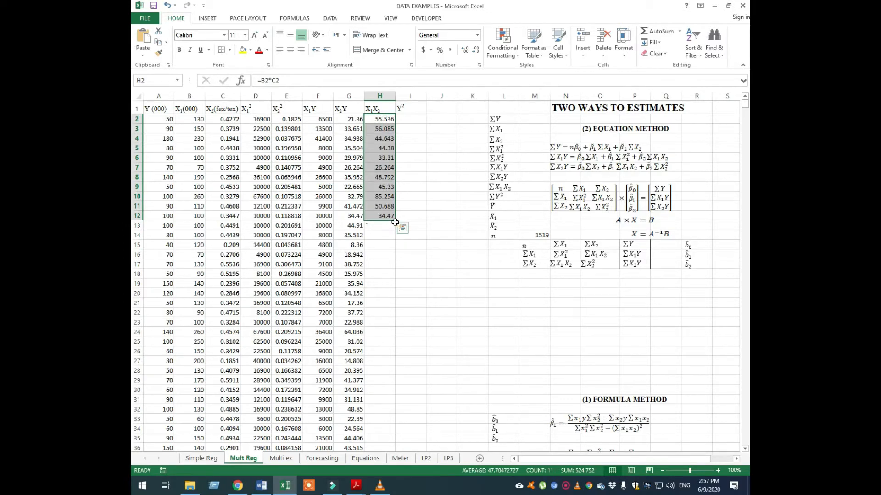
{"action": "left_click_drag", "start_coordinate": [396, 222], "coordinate": [395, 296]}
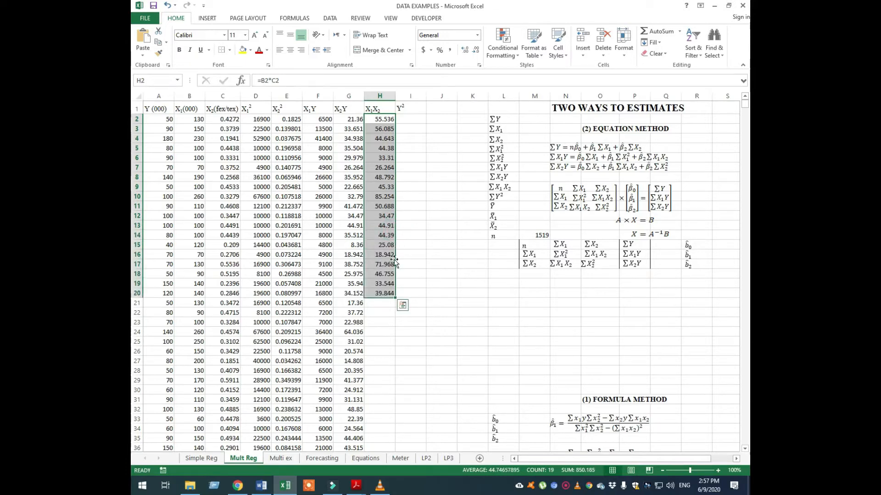
{"action": "left_click_drag", "start_coordinate": [394, 298], "coordinate": [383, 439]}
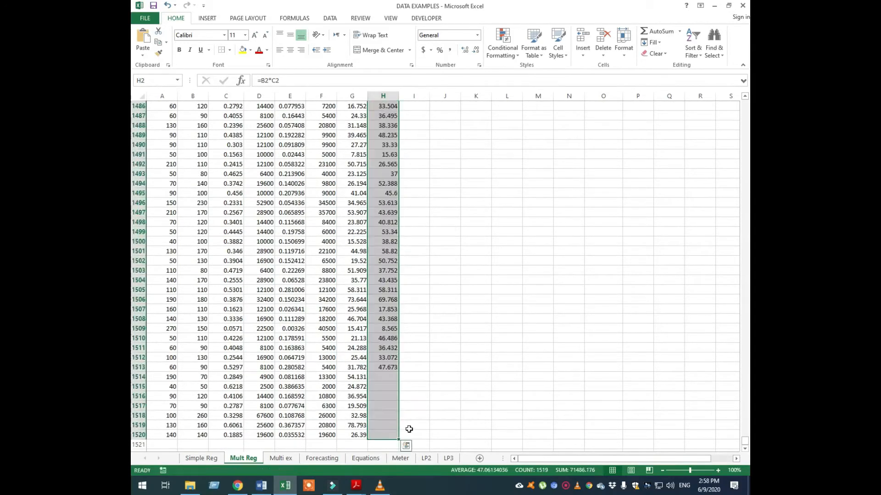
{"action": "scroll", "coordinate": [444, 408], "scroll_direction": "up", "scroll_amount": 11}
{"action": "scroll", "coordinate": [445, 408], "scroll_direction": "up", "scroll_amount": 3}
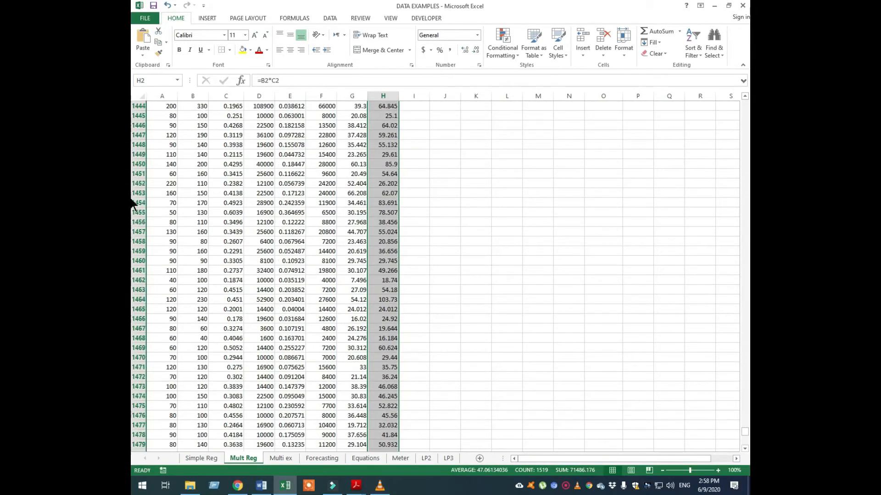
{"action": "left_click_drag", "start_coordinate": [745, 434], "coordinate": [747, 193]}
{"action": "left_click_drag", "start_coordinate": [131, 195], "coordinate": [746, 104]}
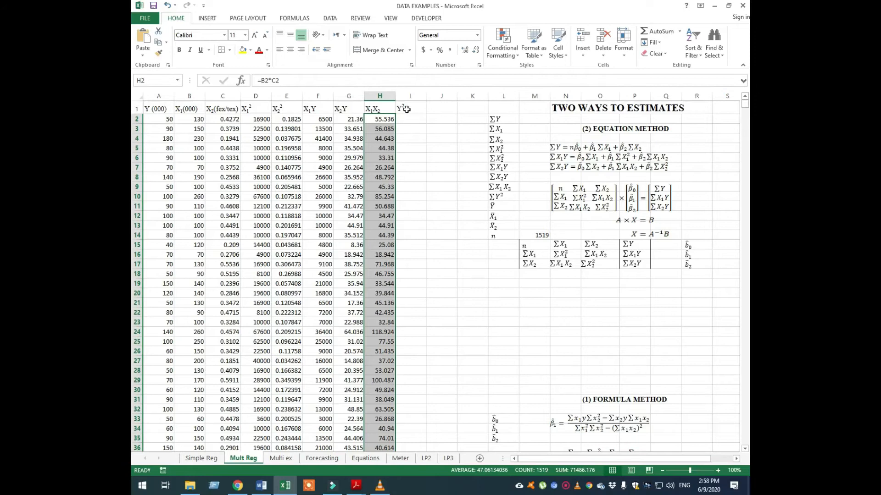
{"action": "left_click", "coordinate": [438, 186]}
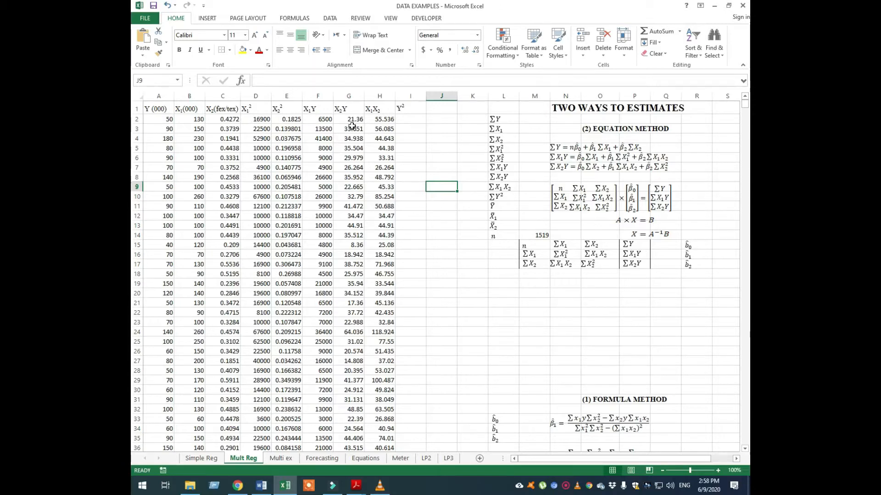
- Calculate the sum of Y in M2 with the formula =SUM(A2:A1520)
{"action": "left_click", "coordinate": [529, 120]}
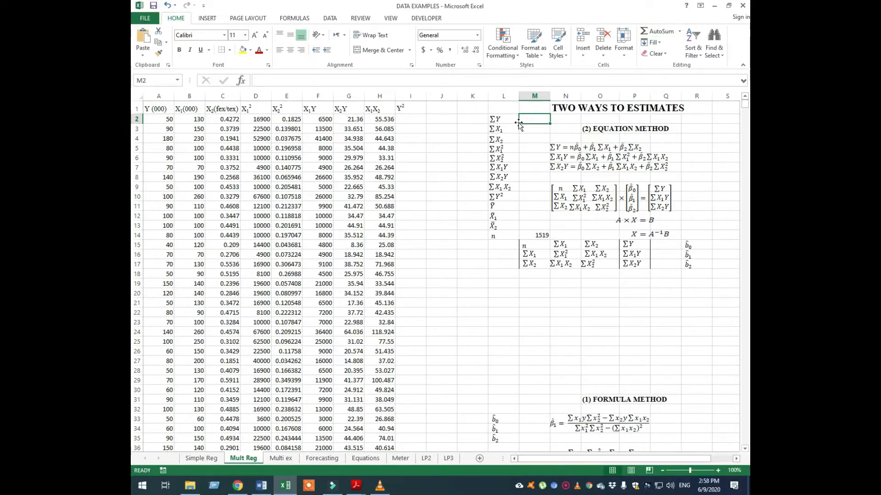
{"action": "left_click", "coordinate": [658, 31]}
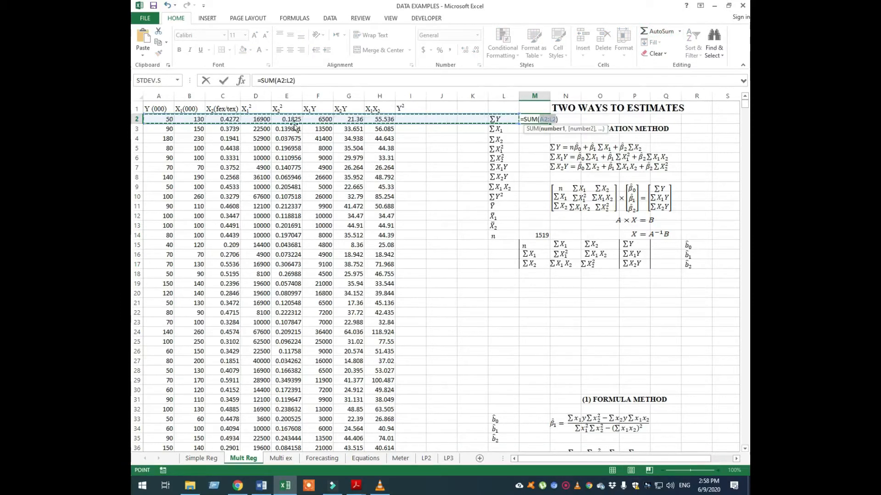
{"action": "left_click", "coordinate": [162, 119]}
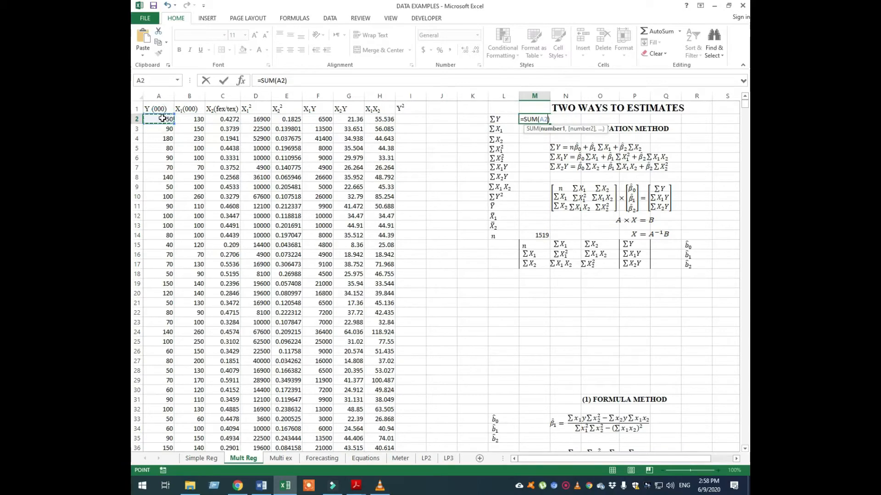
{"action": "key", "text": "ctrl+shift+Down"}
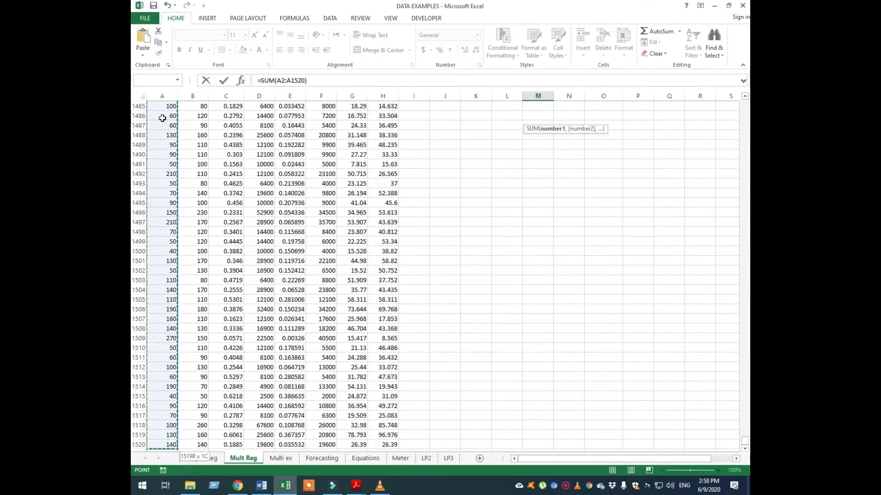
{"action": "key", "text": "Return"}
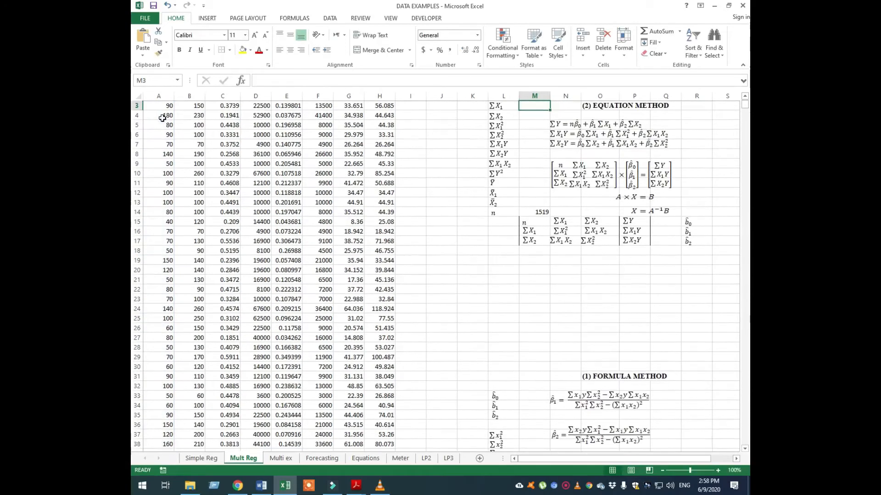
{"action": "scroll", "coordinate": [481, 133], "scroll_direction": "up", "scroll_amount": 1}
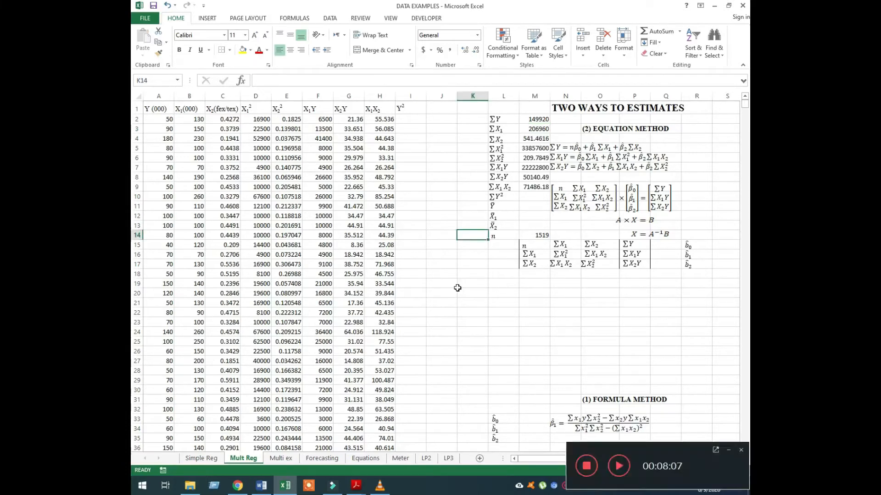
- Calculate the mean of Y in M11 with the formula =AVERAGE(A2:A1520)
{"action": "key", "text": "alt"}
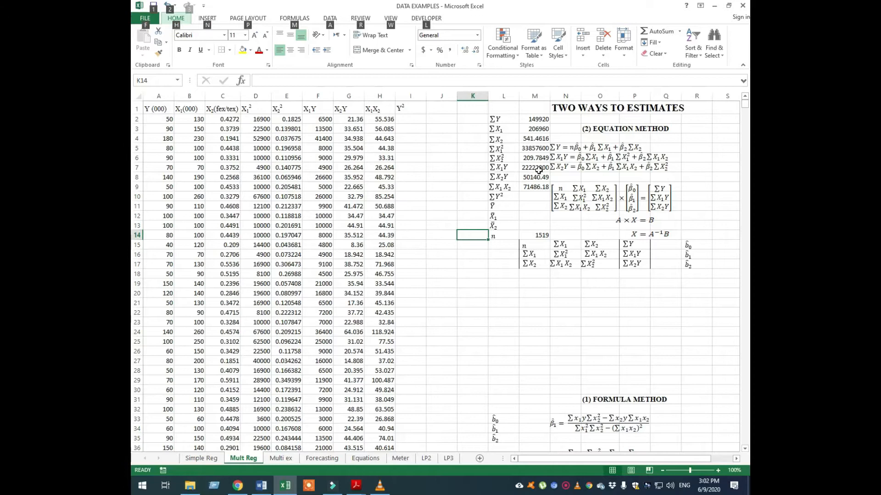
{"action": "left_click", "coordinate": [526, 206]}
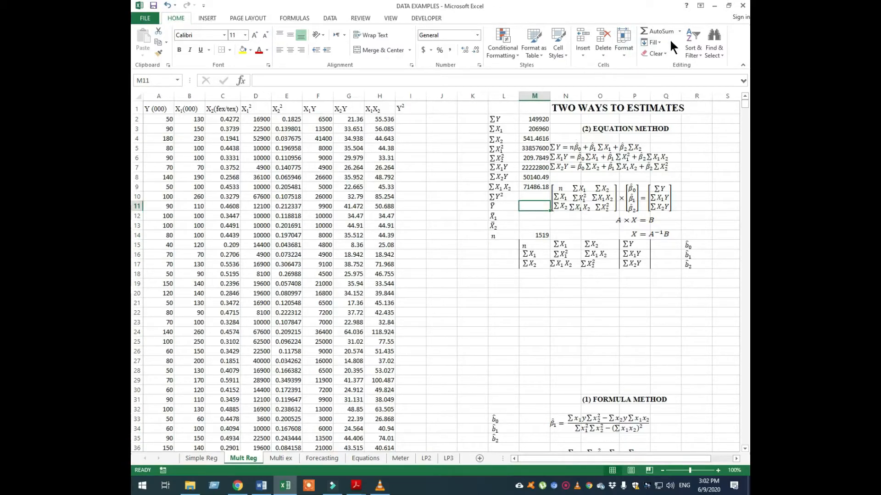
{"action": "left_click", "coordinate": [679, 31]}
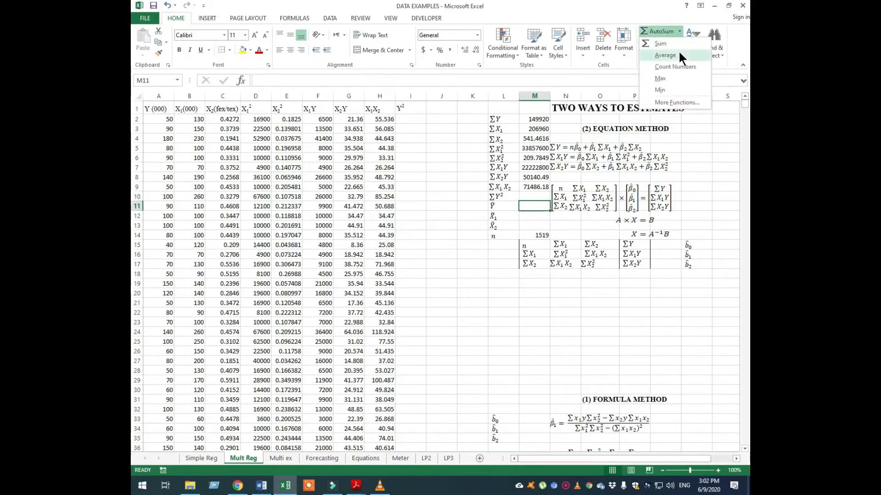
{"action": "left_click", "coordinate": [679, 54]}
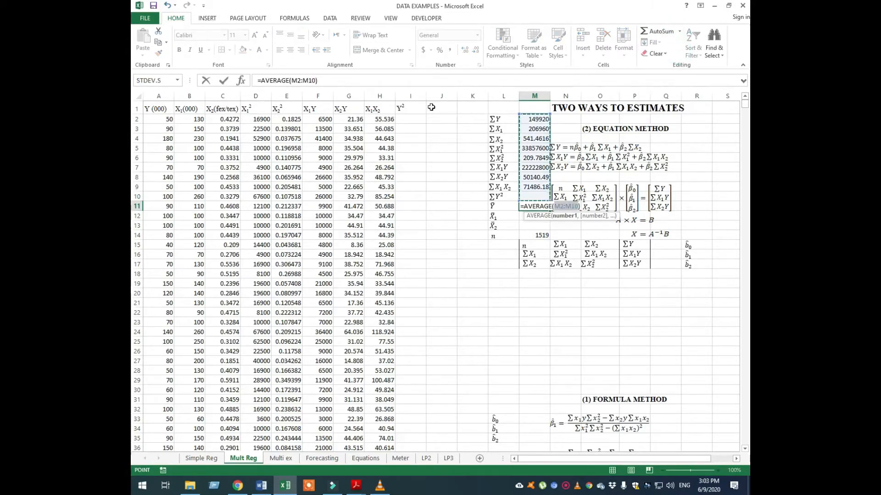
{"action": "left_click", "coordinate": [163, 119]}
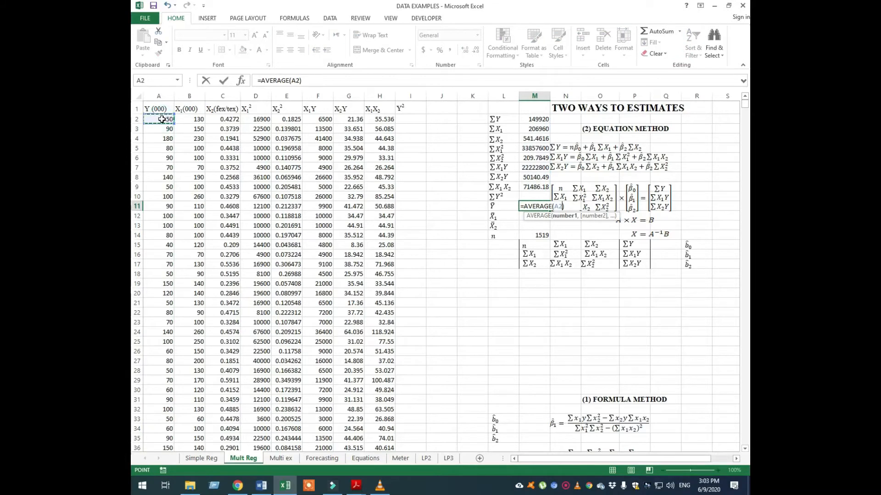
{"action": "key", "text": "ctrl+shift+Down"}
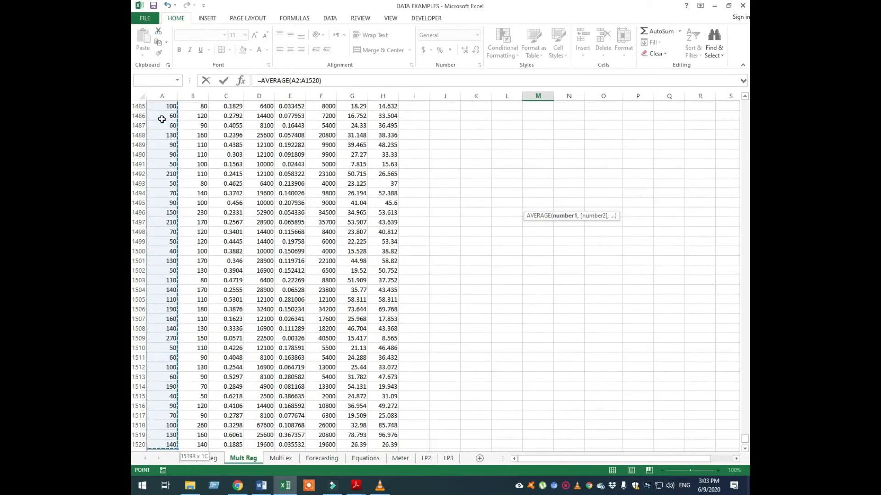
{"action": "key", "text": "Return"}
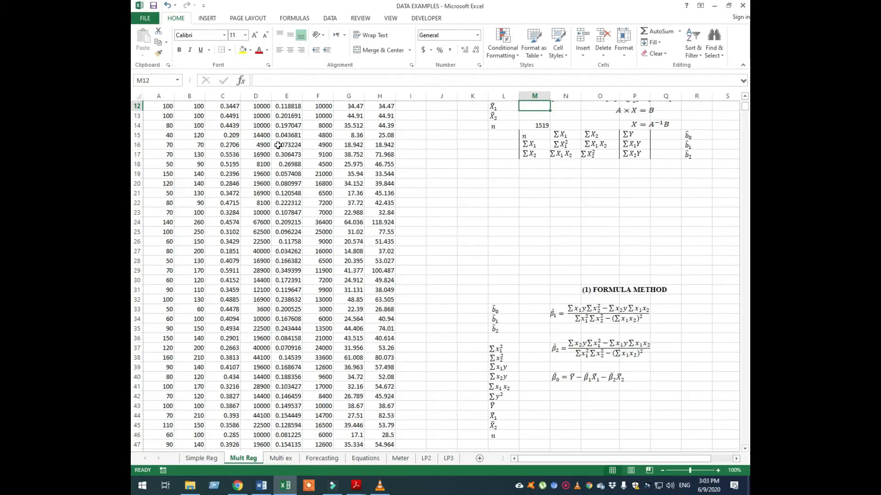
{"action": "scroll", "coordinate": [278, 145], "scroll_direction": "up", "scroll_amount": 4}
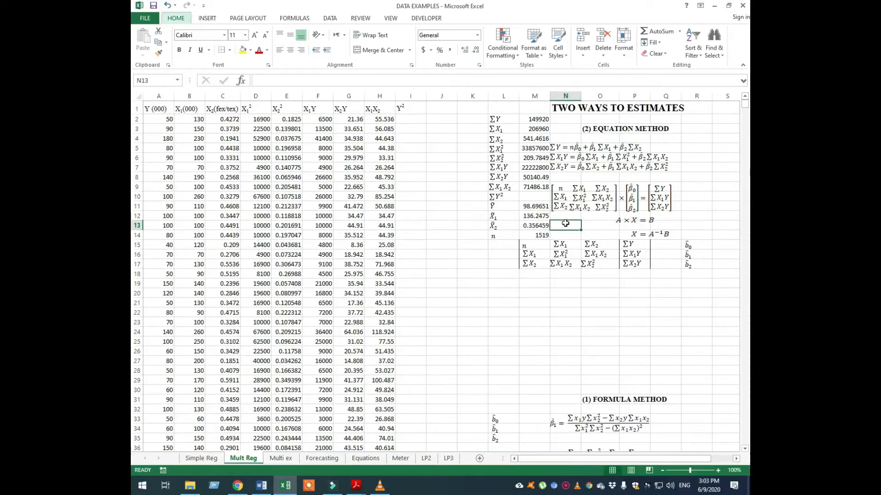
- Examine the equation method's three normal equations and their matrix form, A × X = B and X = A⁻¹B
{"action": "key", "text": "alt"}
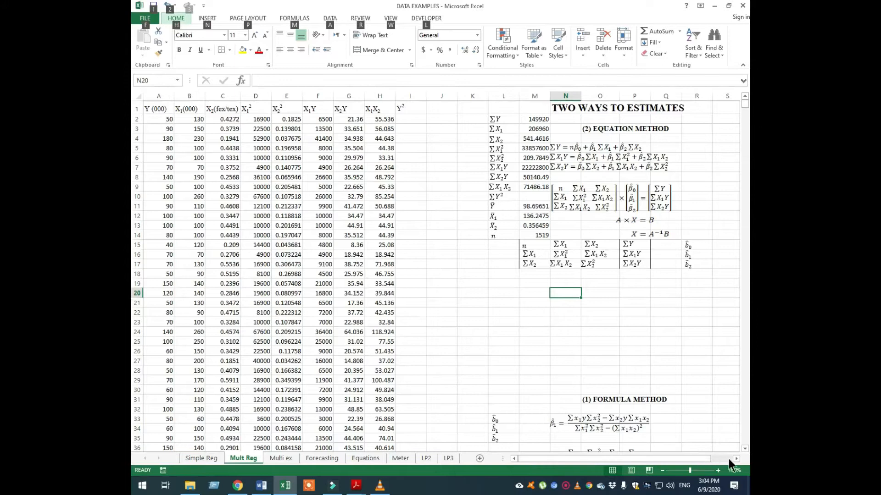
{"action": "left_click_drag", "start_coordinate": [735, 458], "coordinate": [736, 458]}
{"action": "scroll", "coordinate": [617, 358], "scroll_direction": "up", "scroll_amount": 3, "text": "ctrl"}
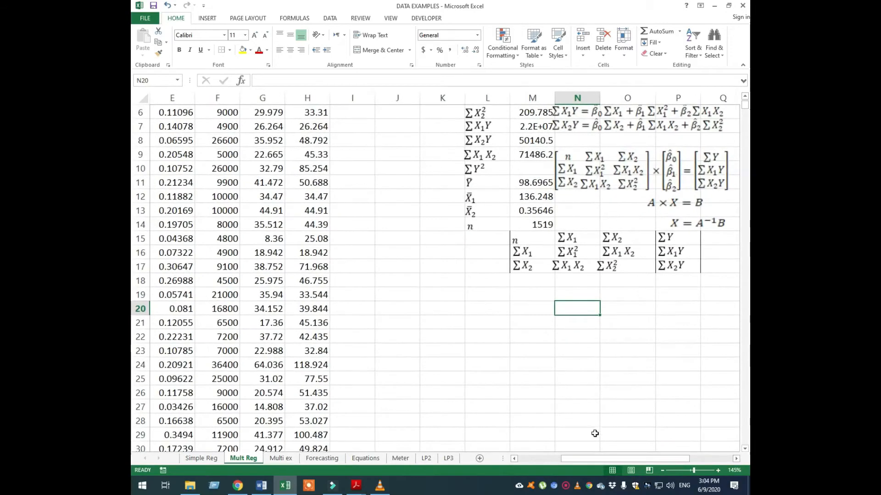
{"action": "scroll", "coordinate": [594, 433], "scroll_direction": "up", "scroll_amount": 1, "text": "ctrl"}
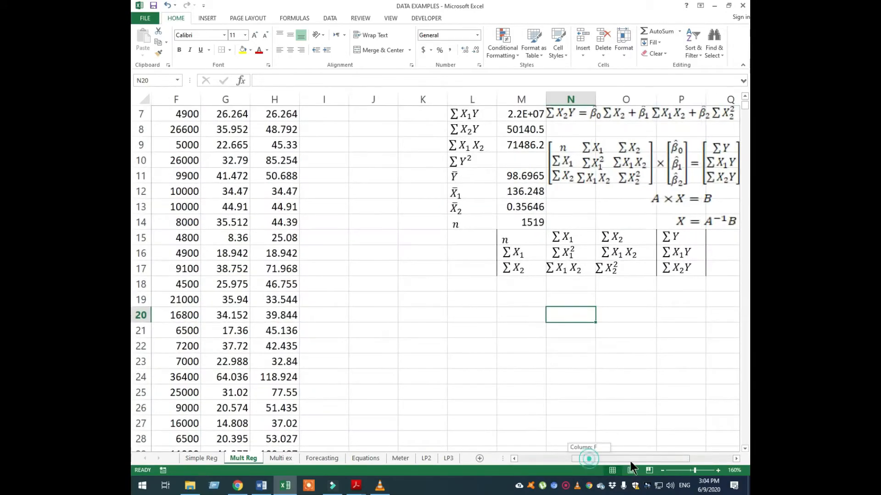
{"action": "left_click_drag", "start_coordinate": [589, 458], "coordinate": [633, 461]}
{"action": "scroll", "coordinate": [555, 358], "scroll_direction": "up", "scroll_amount": 2}
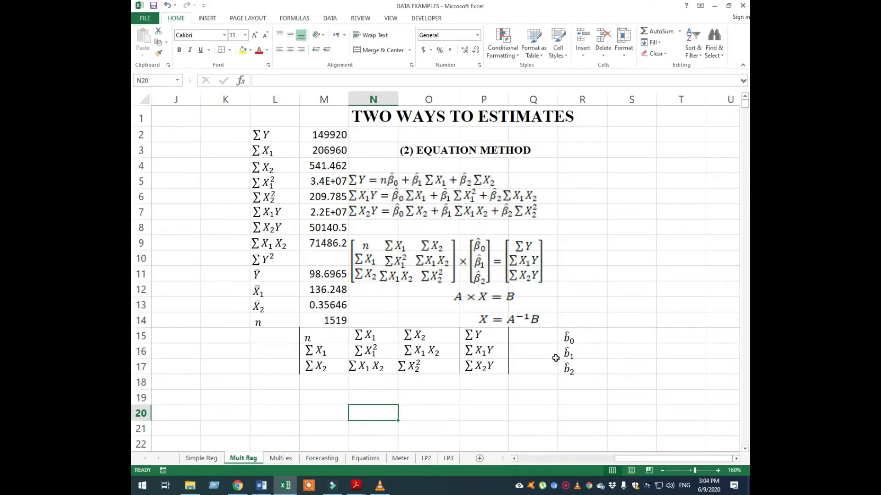
{"action": "scroll", "coordinate": [555, 358], "scroll_direction": "down", "scroll_amount": 1, "text": "ctrl"}
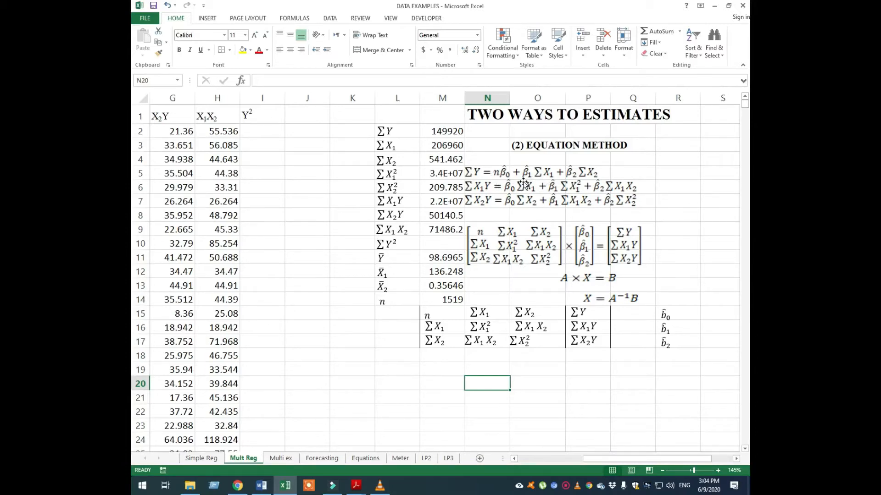
{"action": "left_click", "coordinate": [736, 459]}
{"action": "left_click", "coordinate": [736, 458]}
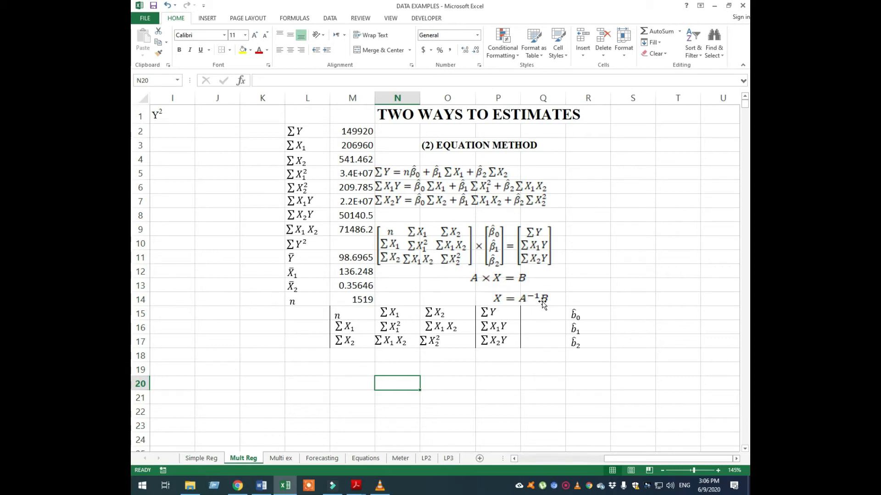
- Review the 3-by-3 layout of matrix A in M15:O17 and select cell M19 beneath it
{"action": "scroll", "coordinate": [546, 311], "scroll_direction": "down", "scroll_amount": 2}
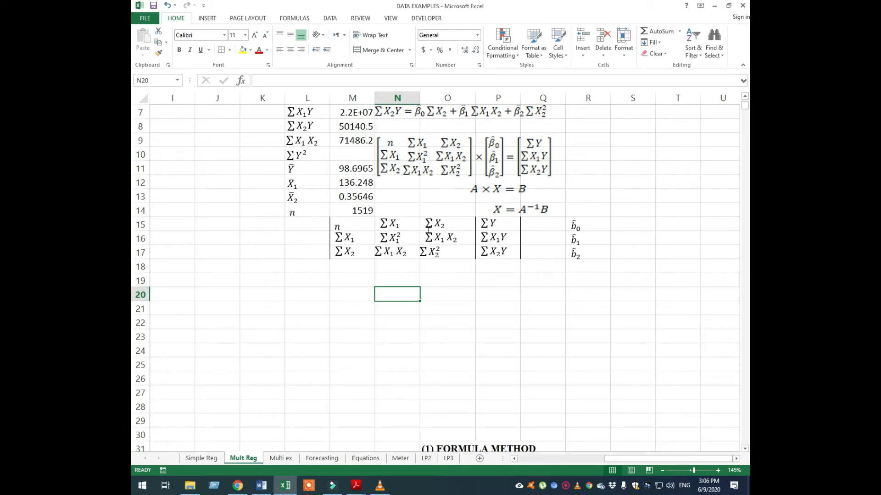
{"action": "left_click_drag", "start_coordinate": [366, 225], "coordinate": [464, 265]}
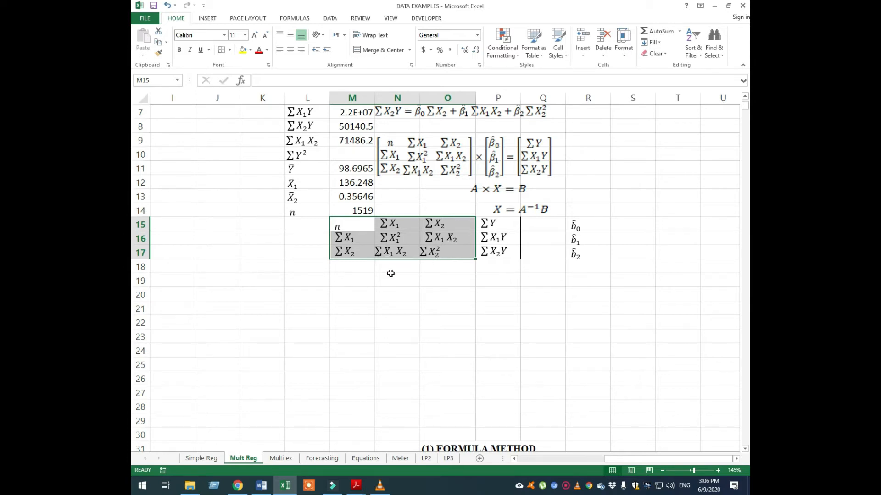
{"action": "scroll", "coordinate": [390, 274], "scroll_direction": "up", "scroll_amount": 2}
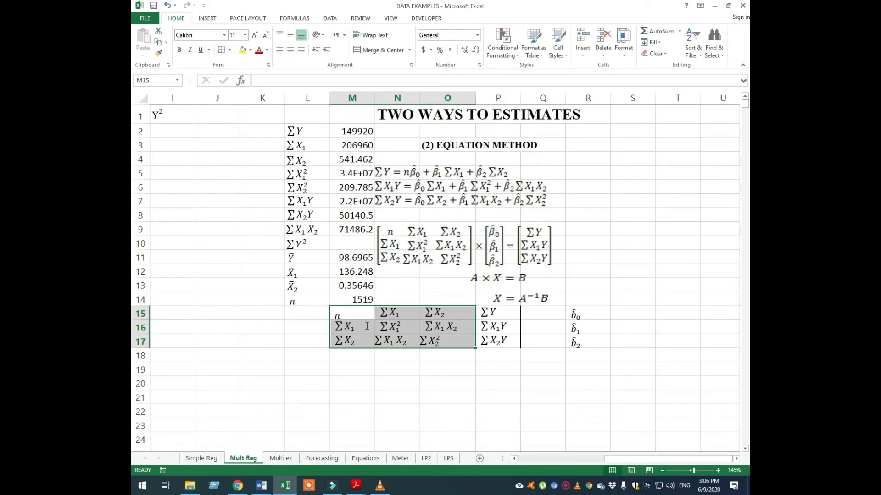
{"action": "left_click", "coordinate": [343, 368]}
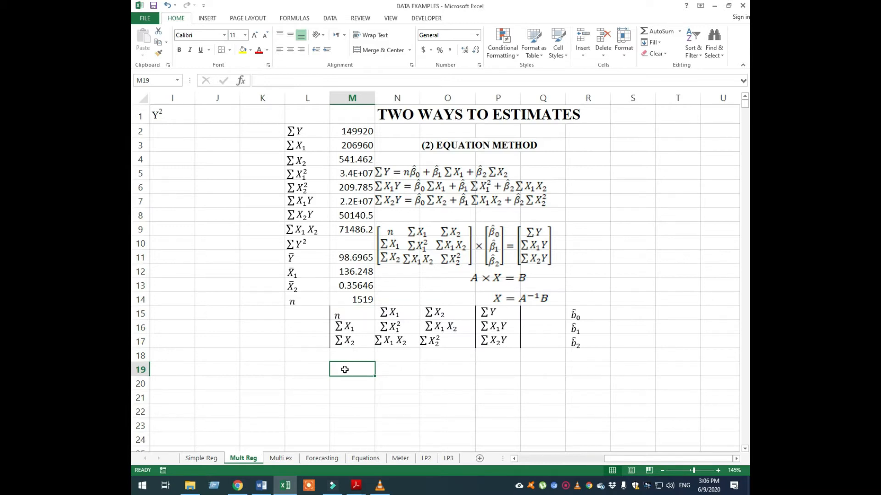
{"action": "left_click_drag", "start_coordinate": [363, 314], "coordinate": [460, 341]}
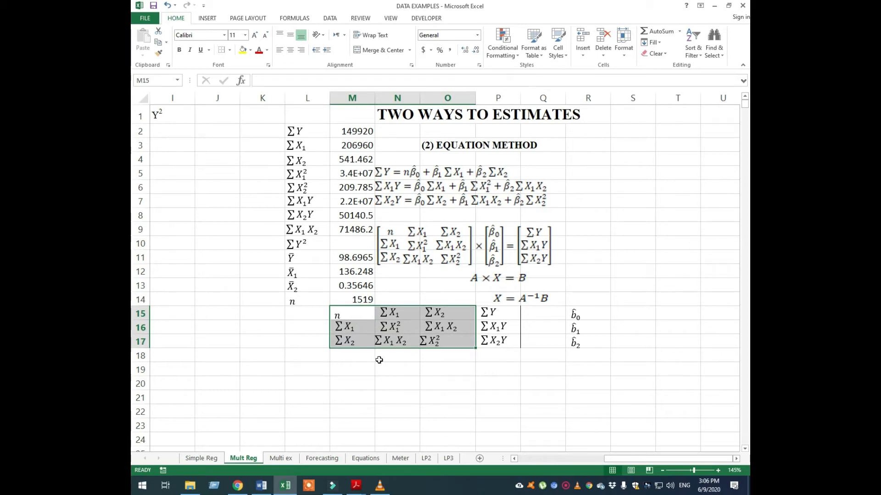
{"action": "left_click", "coordinate": [361, 370]}
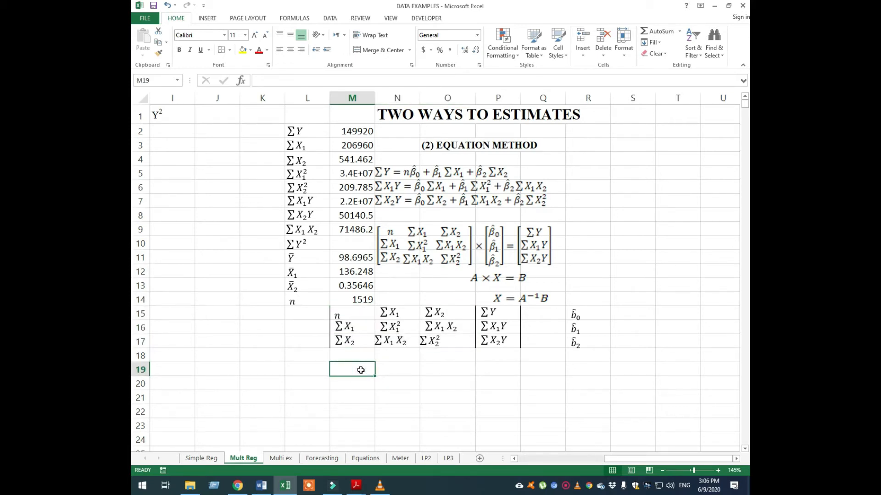
- Enter n as the first element of matrix A in M19 with the reference =M14
{"action": "left_click", "coordinate": [349, 328]}
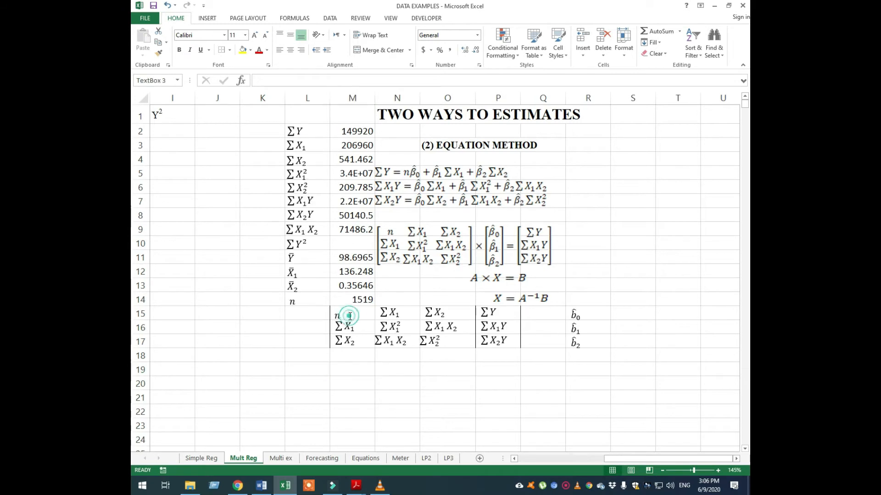
{"action": "left_click", "coordinate": [349, 354]}
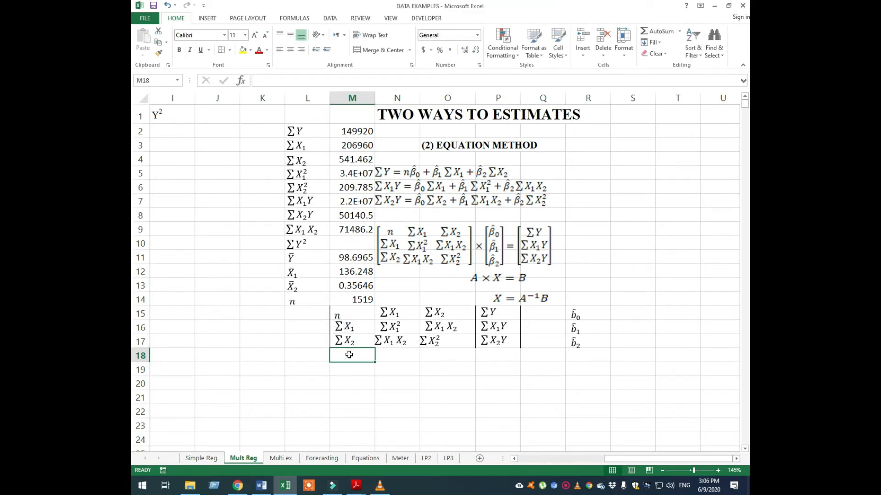
{"action": "left_click", "coordinate": [349, 372]}
{"action": "type", "text": "="}
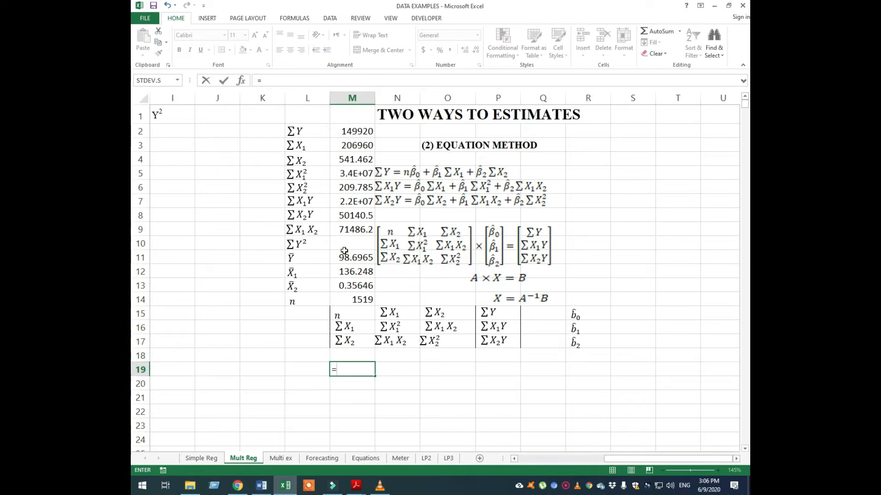
{"action": "left_click", "coordinate": [347, 299]}
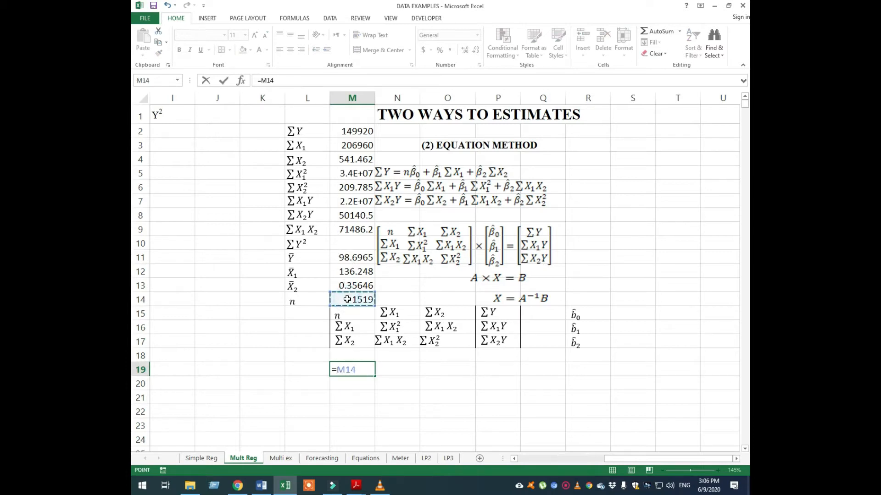
{"action": "key", "text": "Return"}
- Complete the first row of matrix A by referencing ΣX1 in N19 (=M3) and ΣX2 in O19 (=M4)
{"action": "left_click", "coordinate": [395, 368]}
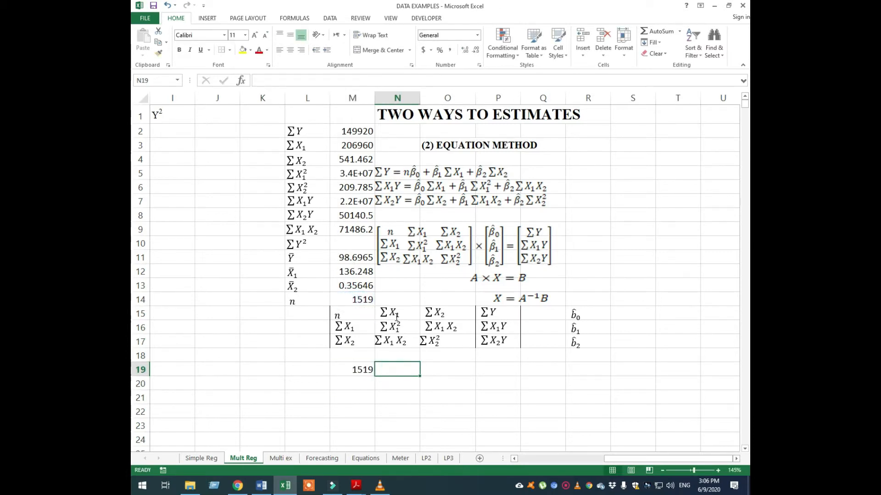
{"action": "type", "text": "="}
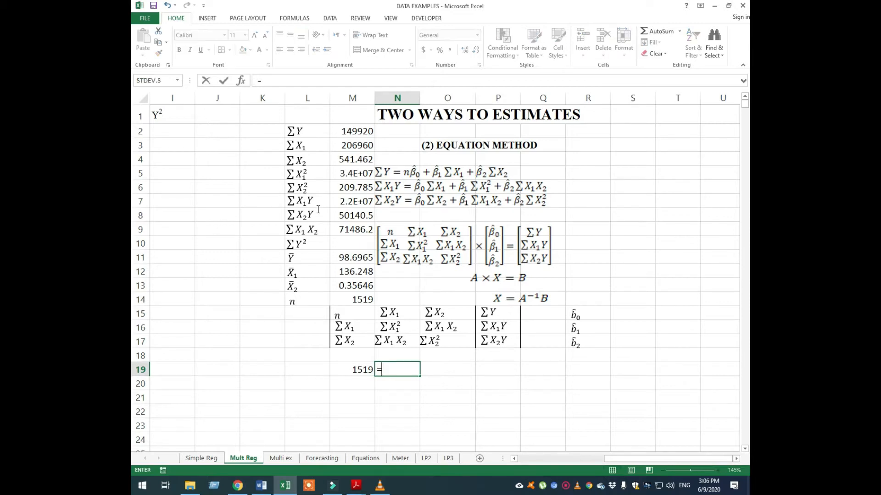
{"action": "left_click", "coordinate": [343, 146]}
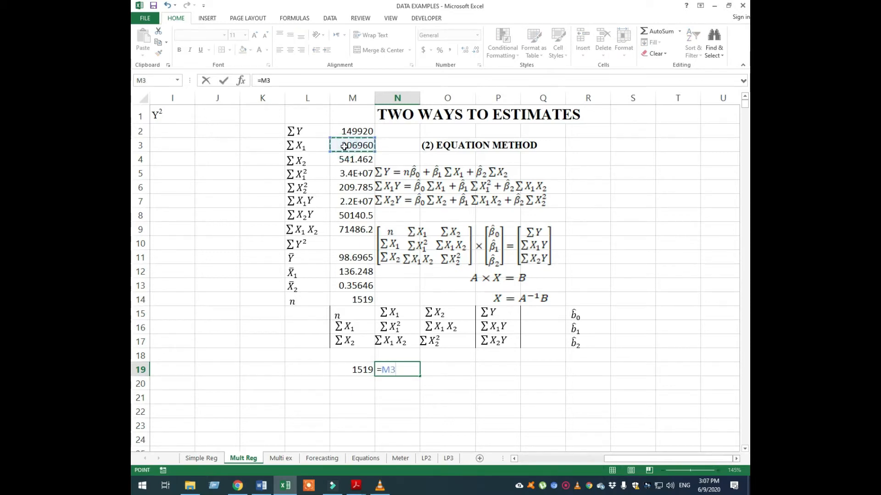
{"action": "key", "text": "Return"}
{"action": "left_click", "coordinate": [457, 365]}
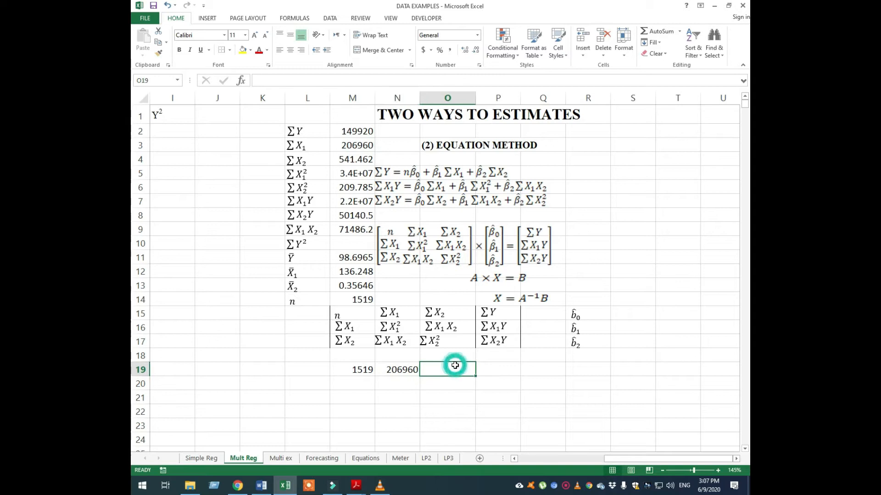
{"action": "type", "text": "="}
{"action": "left_click", "coordinate": [348, 159]}
{"action": "key", "text": "Return"}
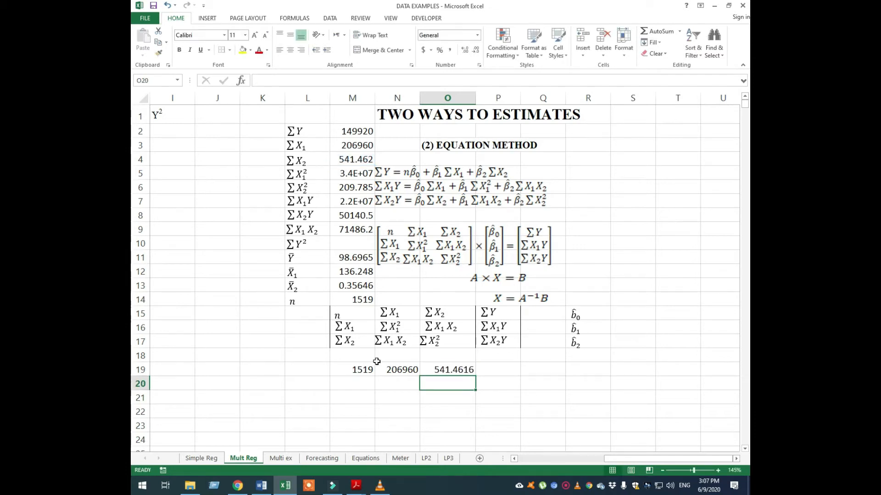
- Fill the second row of matrix A with references: =M3 in M20, =M5 in N20 and =M9 in O20
{"action": "left_click", "coordinate": [362, 385]}
{"action": "type", "text": "="}
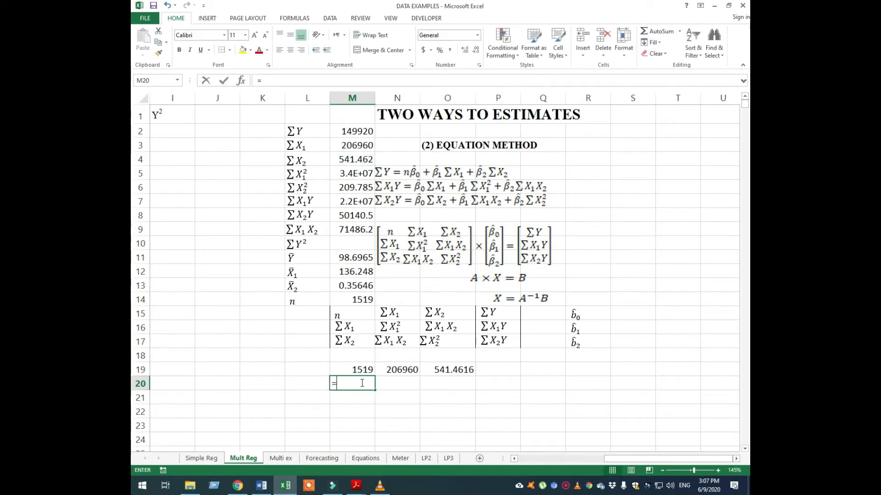
{"action": "left_click", "coordinate": [343, 147]}
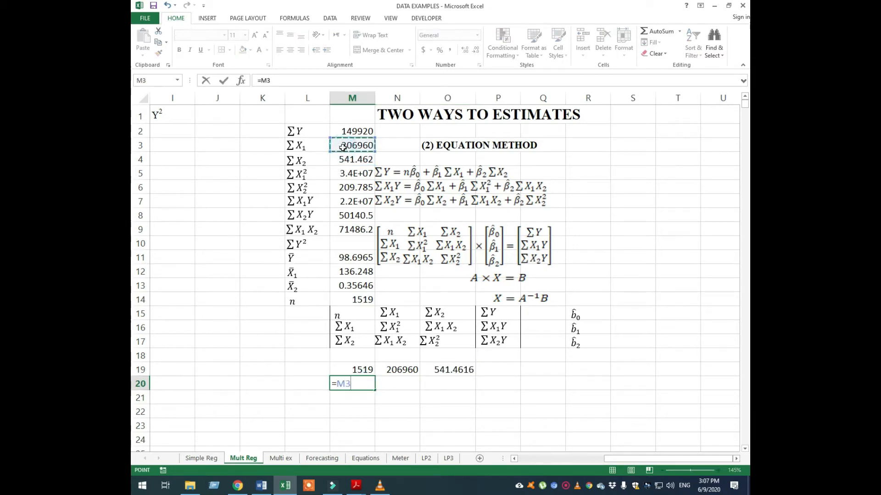
{"action": "key", "text": "Return"}
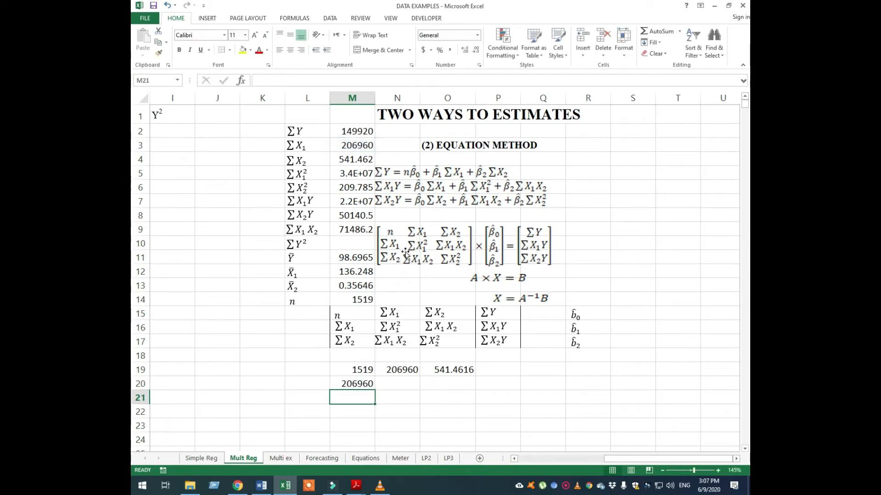
{"action": "left_click", "coordinate": [405, 384]}
{"action": "type", "text": "="}
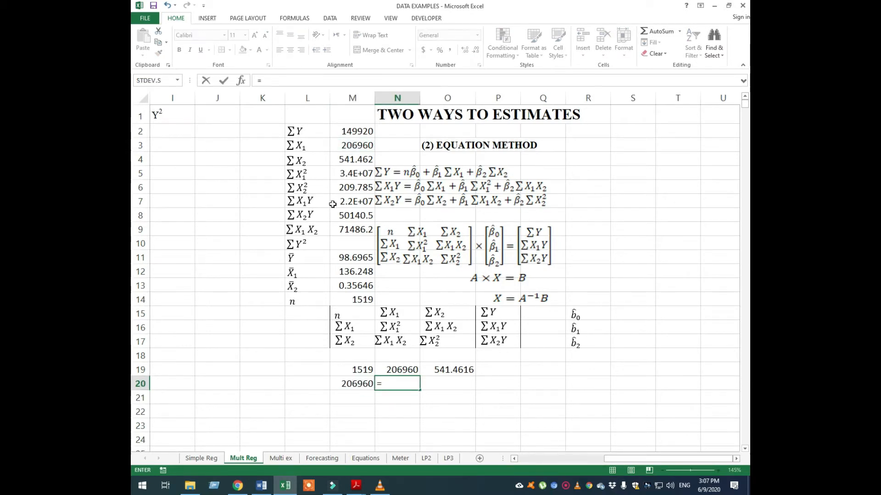
{"action": "left_click", "coordinate": [347, 174]}
{"action": "key", "text": "Return"}
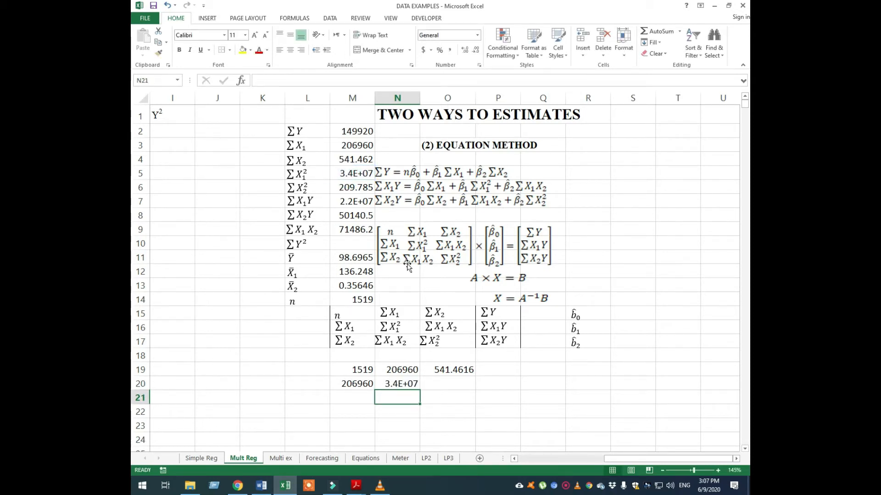
{"action": "left_click", "coordinate": [459, 383]}
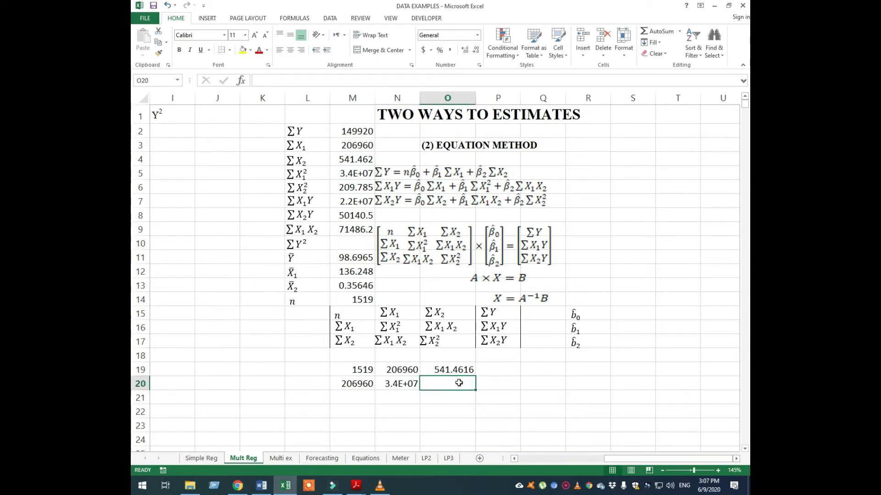
{"action": "type", "text": "="}
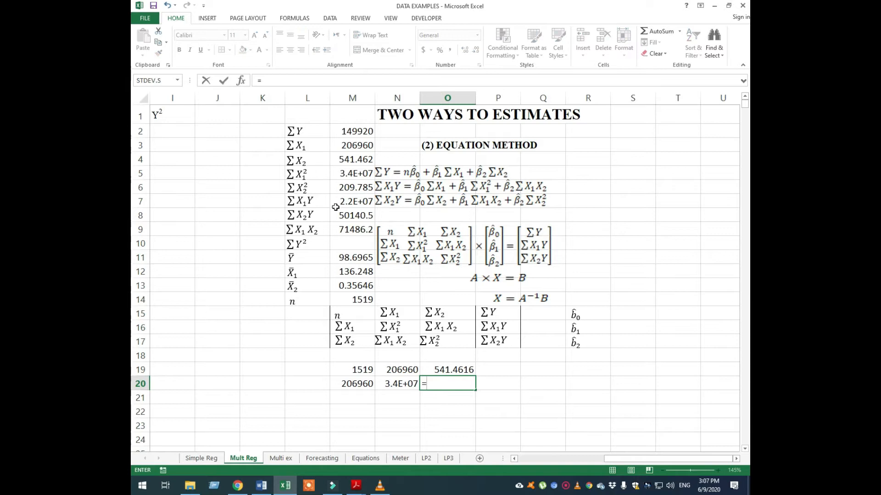
{"action": "left_click", "coordinate": [344, 232]}
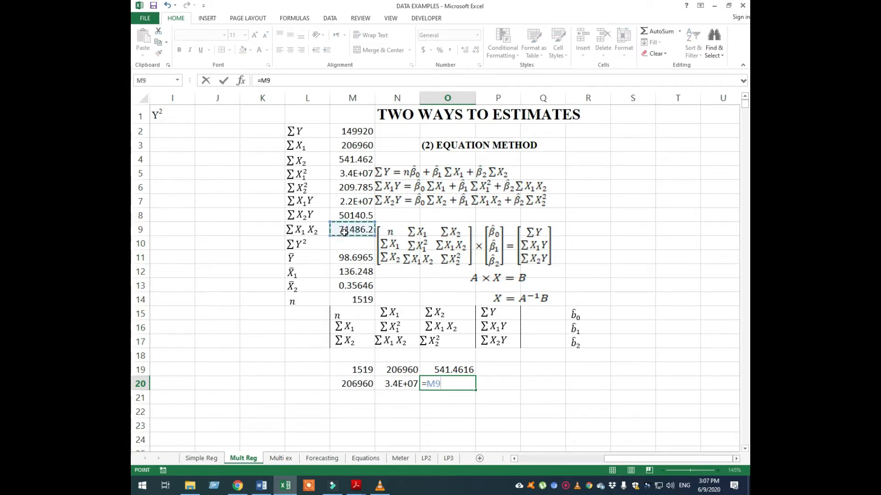
{"action": "key", "text": "Return"}
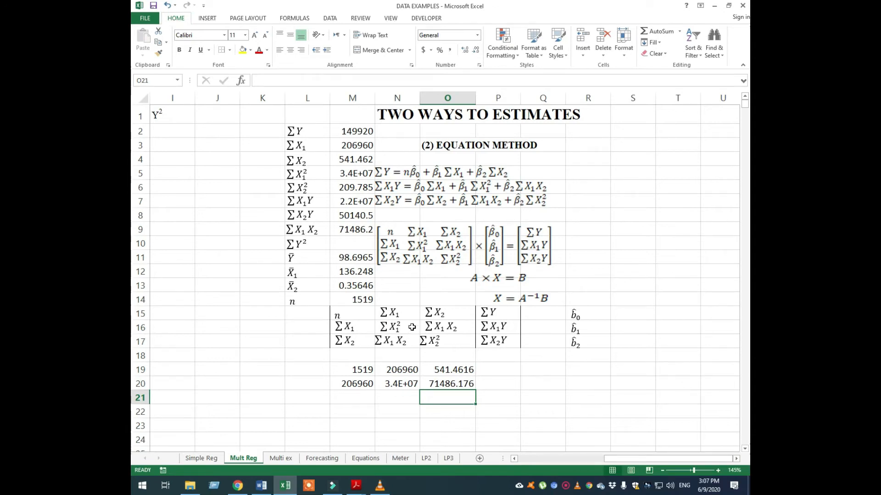
- Fill the third row of matrix A with references: =M4 in M21, =M9 in N21 and =M6 in O21
{"action": "left_click", "coordinate": [360, 397]}
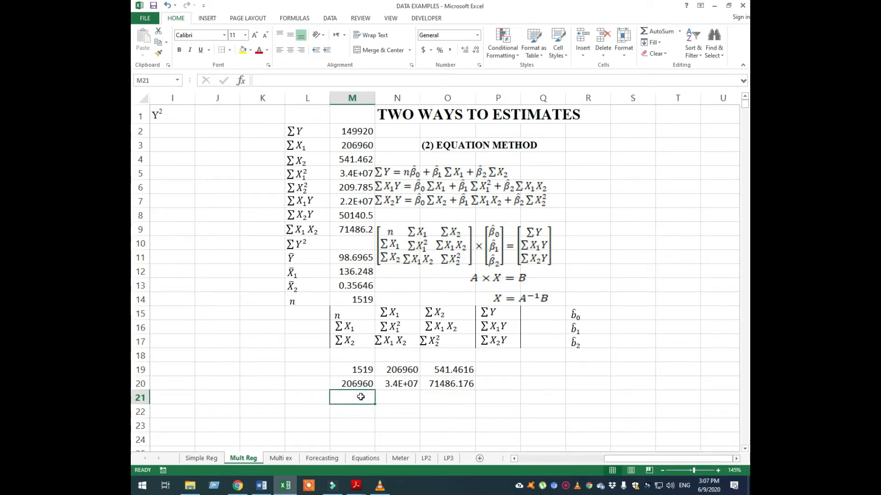
{"action": "type", "text": "="}
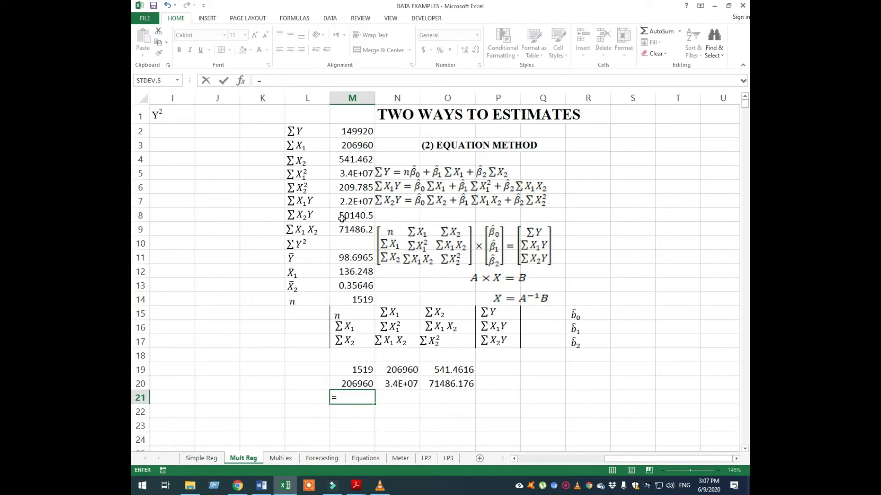
{"action": "left_click", "coordinate": [348, 160]}
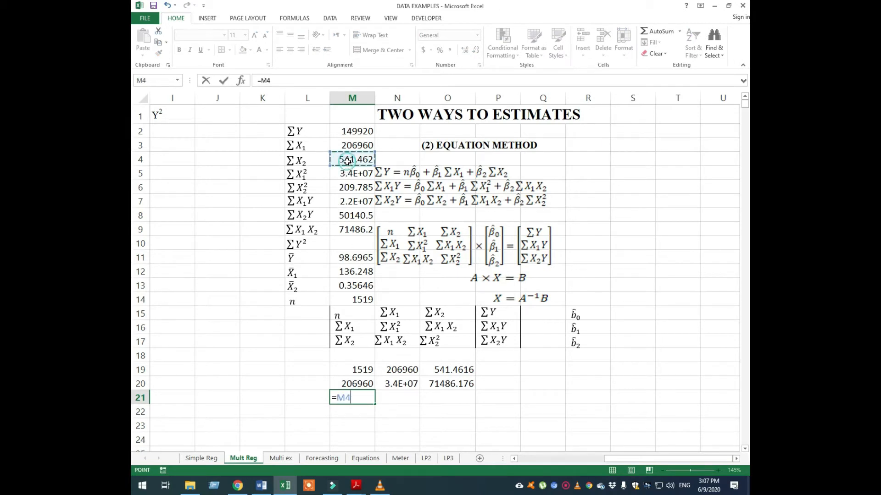
{"action": "key", "text": "Return"}
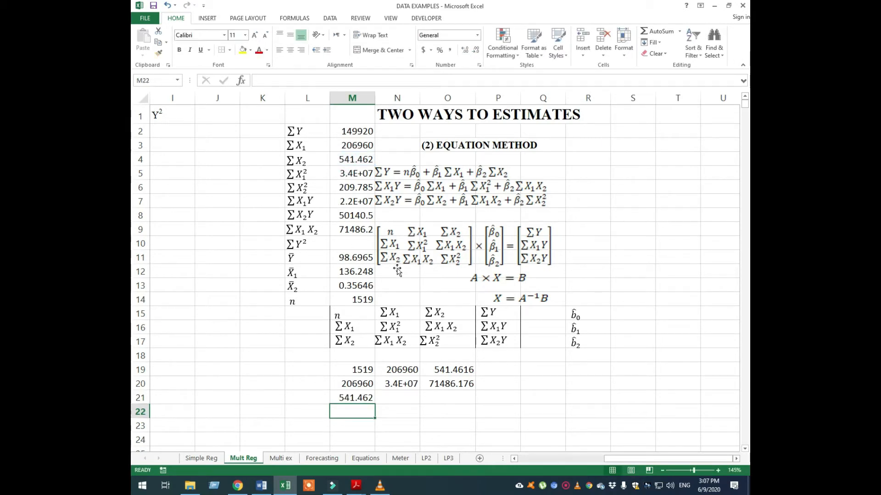
{"action": "left_click", "coordinate": [399, 397]}
{"action": "type", "text": "="}
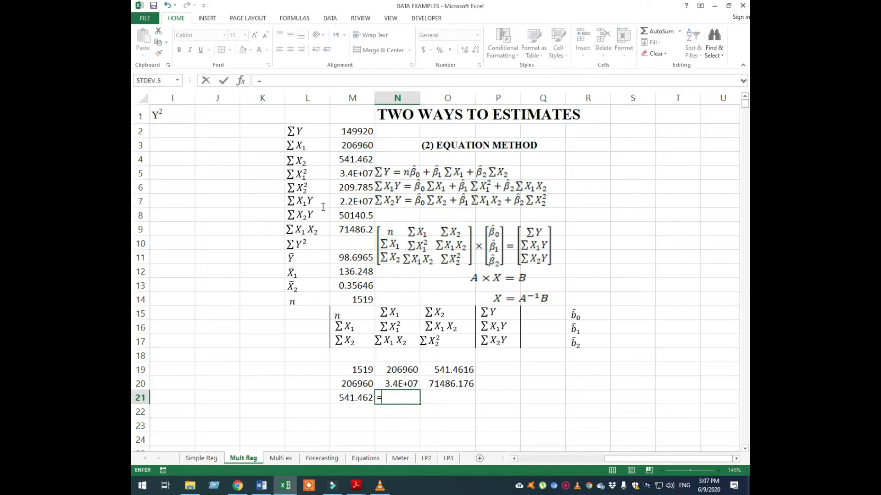
{"action": "left_click", "coordinate": [347, 229]}
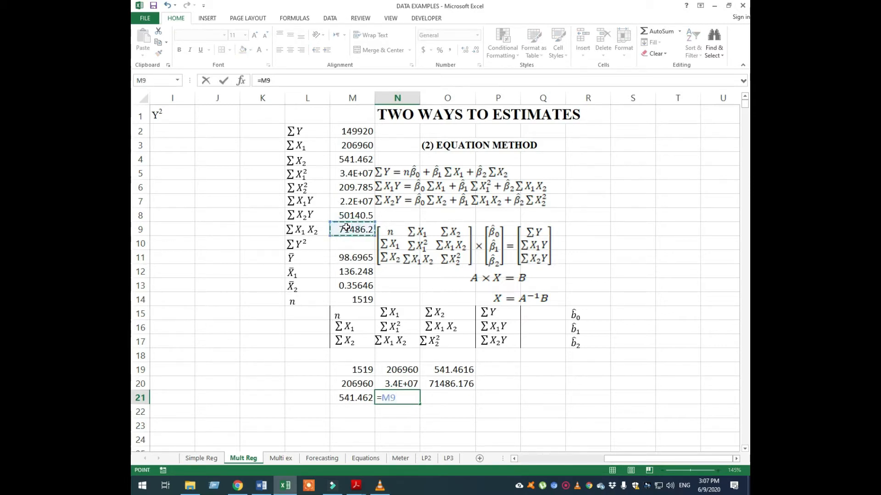
{"action": "key", "text": "Return"}
{"action": "left_click", "coordinate": [442, 397]}
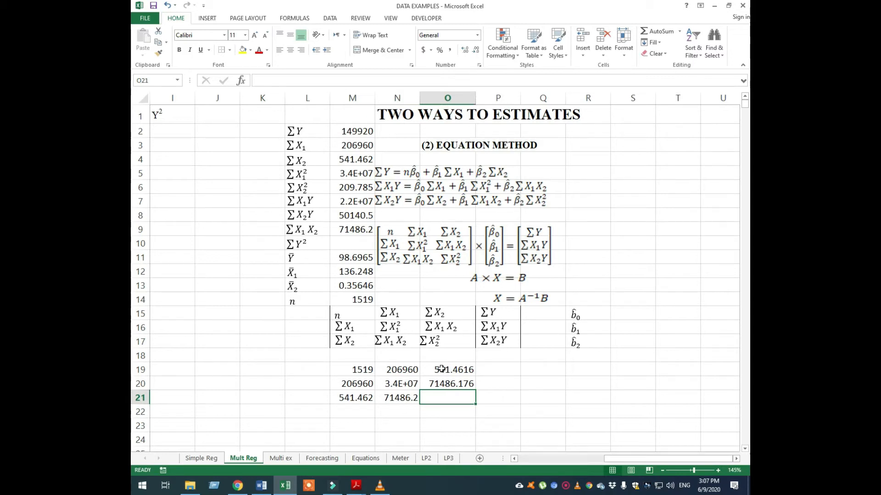
{"action": "type", "text": "="}
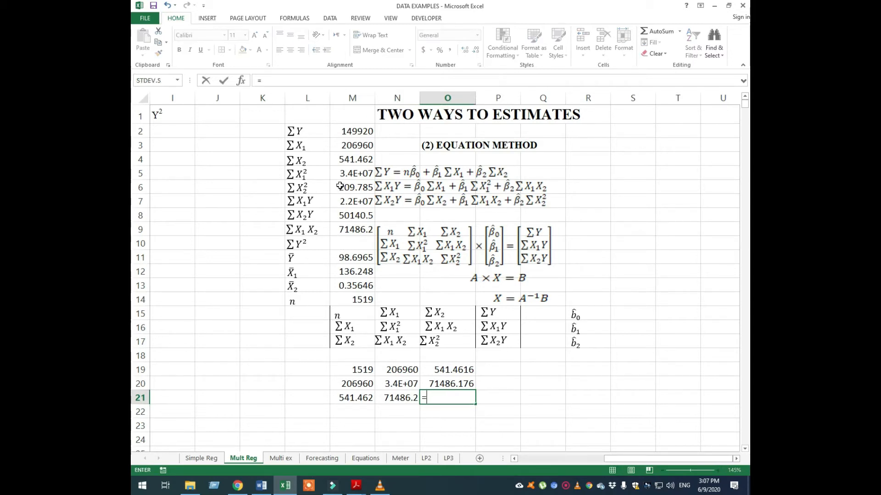
{"action": "left_click", "coordinate": [339, 187]}
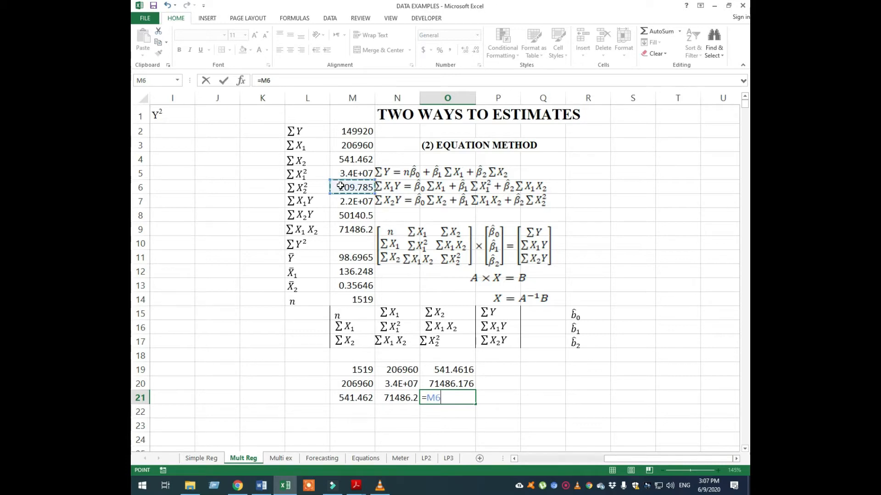
{"action": "key", "text": "Return"}
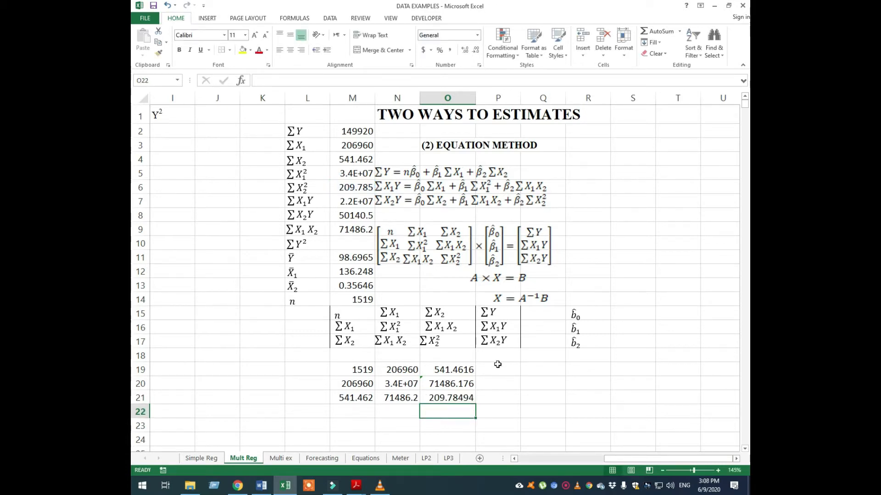
- Build vector B in P19:P21 with references to ΣY (=M2), ΣX1Y (=M7) and ΣX2Y (=M8)
{"action": "left_click", "coordinate": [499, 369]}
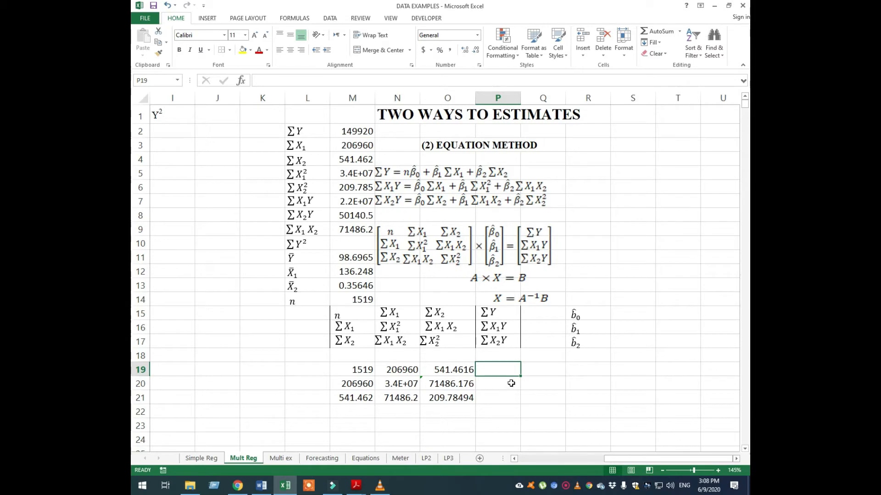
{"action": "type", "text": "="}
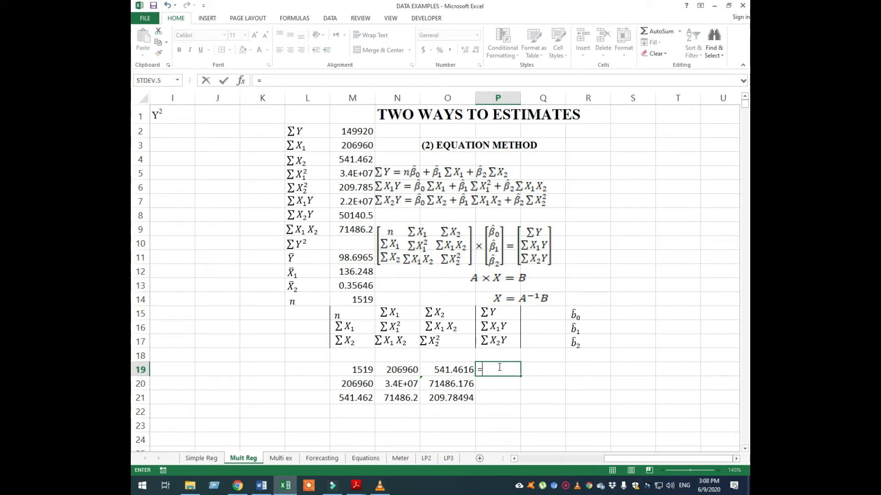
{"action": "left_click", "coordinate": [364, 132]}
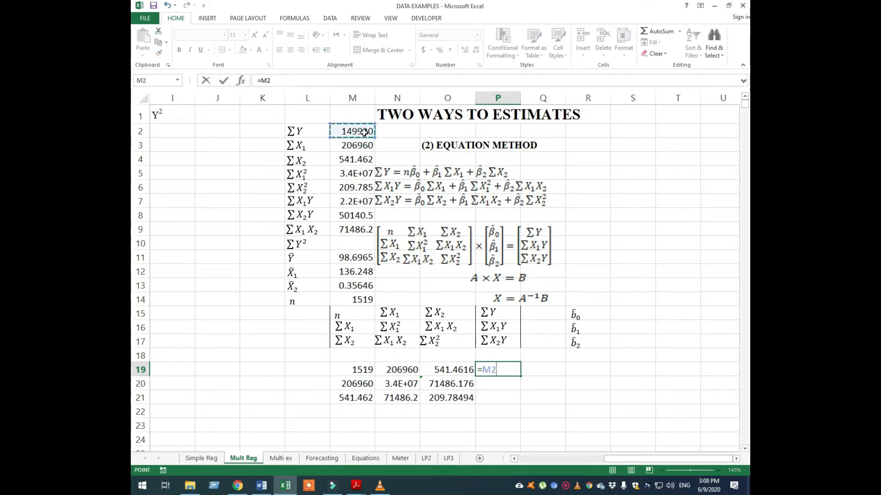
{"action": "key", "text": "Return"}
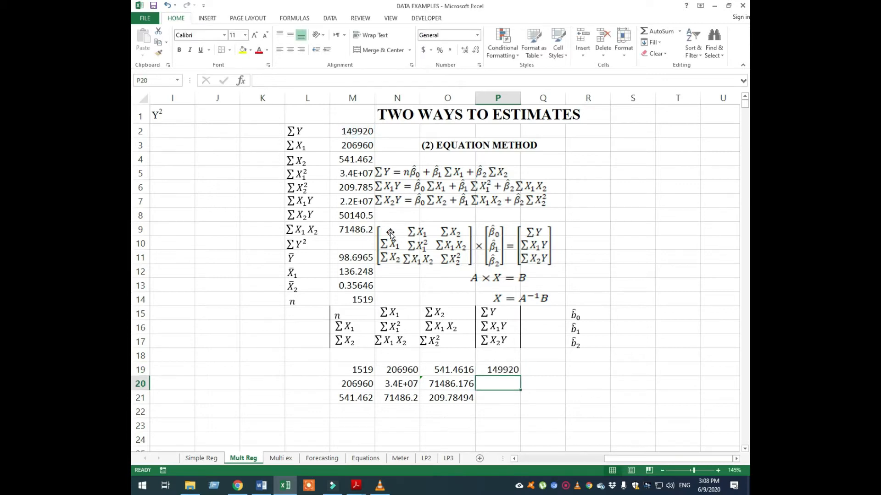
{"action": "type", "text": "="}
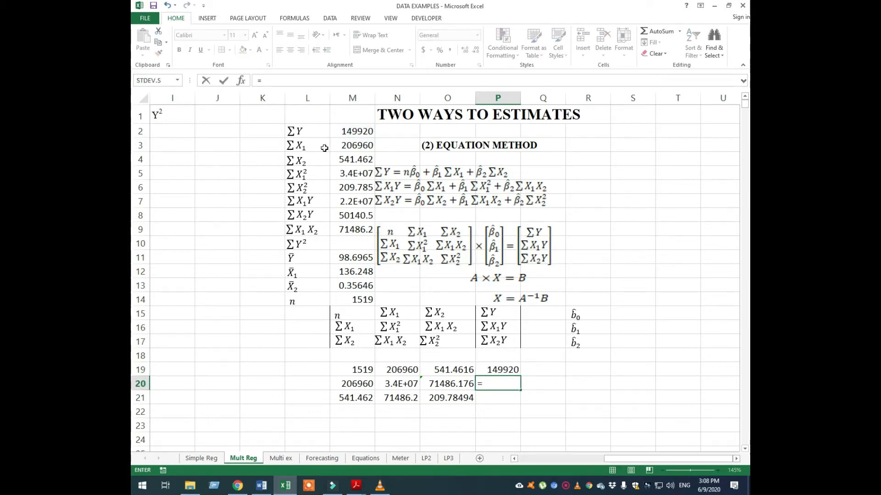
{"action": "left_click", "coordinate": [343, 202]}
{"action": "key", "text": "Return"}
{"action": "type", "text": "="}
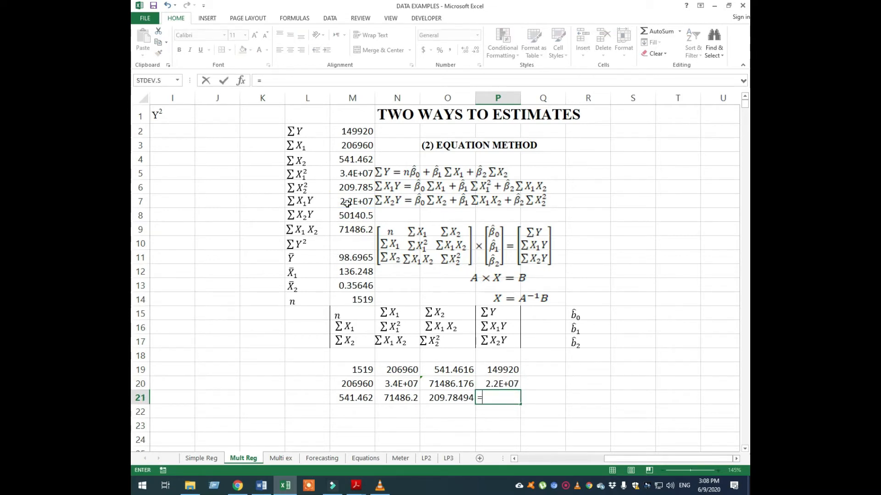
{"action": "left_click", "coordinate": [347, 216]}
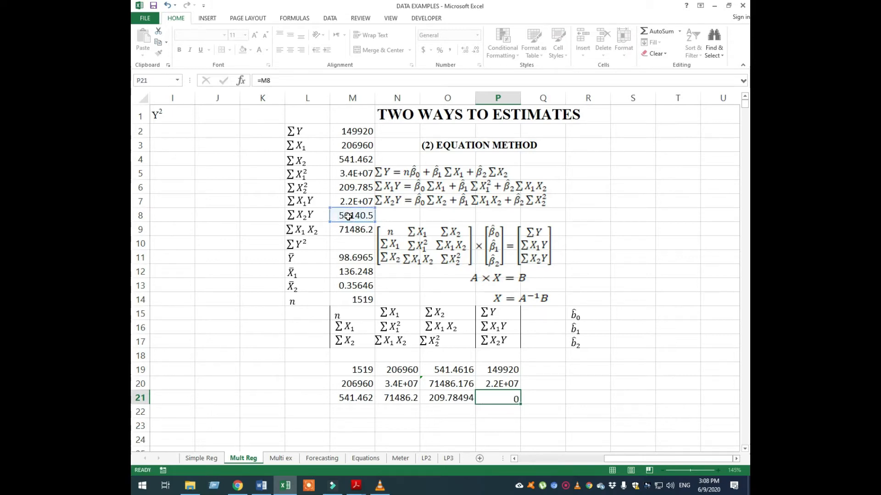
- Finish vector B by committing the ΣX2Y reference =M8 in P21
{"action": "key", "text": "Return"}
{"action": "left_click", "coordinate": [562, 393]}
{"action": "scroll", "coordinate": [508, 397], "scroll_direction": "down", "scroll_amount": 3}
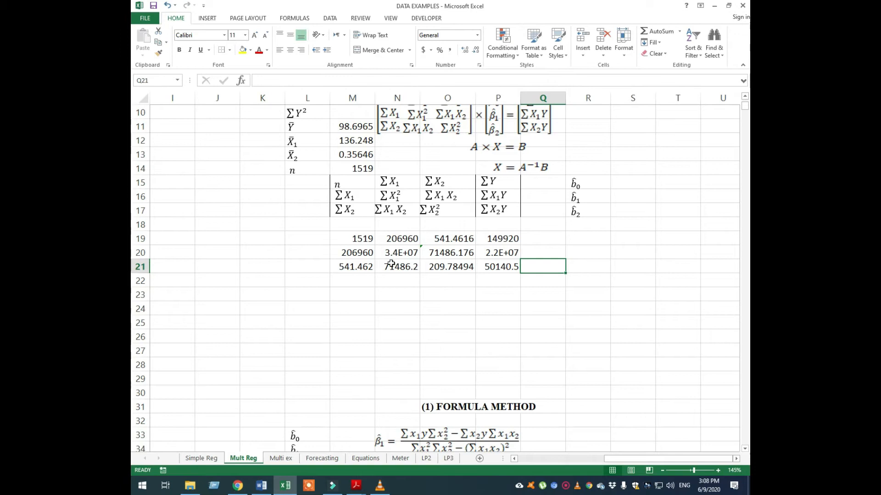
{"action": "scroll", "coordinate": [423, 265], "scroll_direction": "up", "scroll_amount": 2}
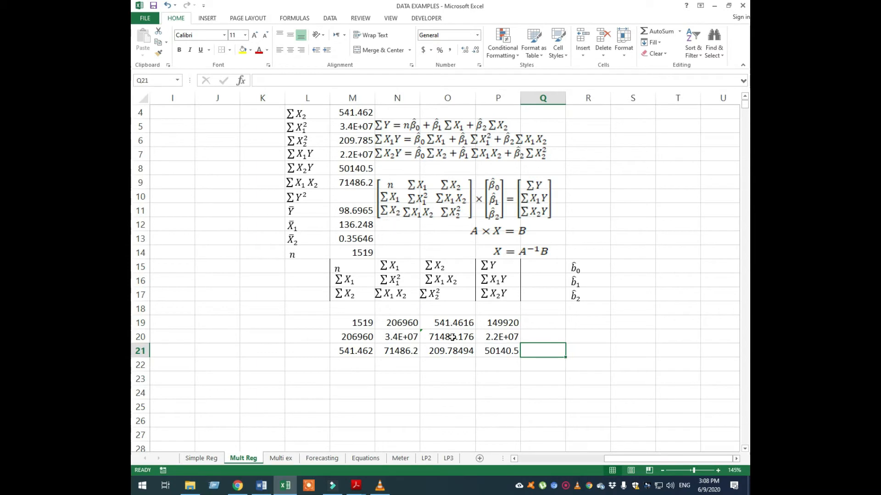
- Compute the inverse of matrix A in M23:O25 with the array formula =MINVERSE(M19:O21)
{"action": "left_click_drag", "start_coordinate": [341, 323], "coordinate": [440, 353]}
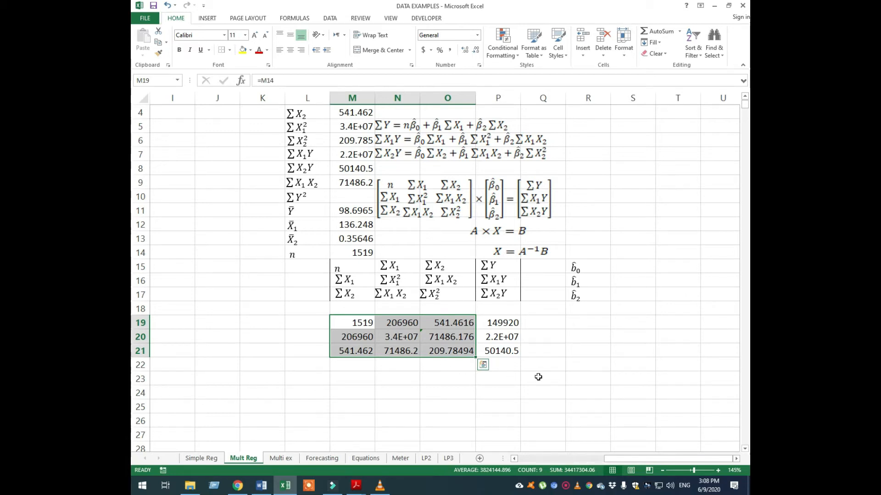
{"action": "scroll", "coordinate": [507, 379], "scroll_direction": "down", "scroll_amount": 1}
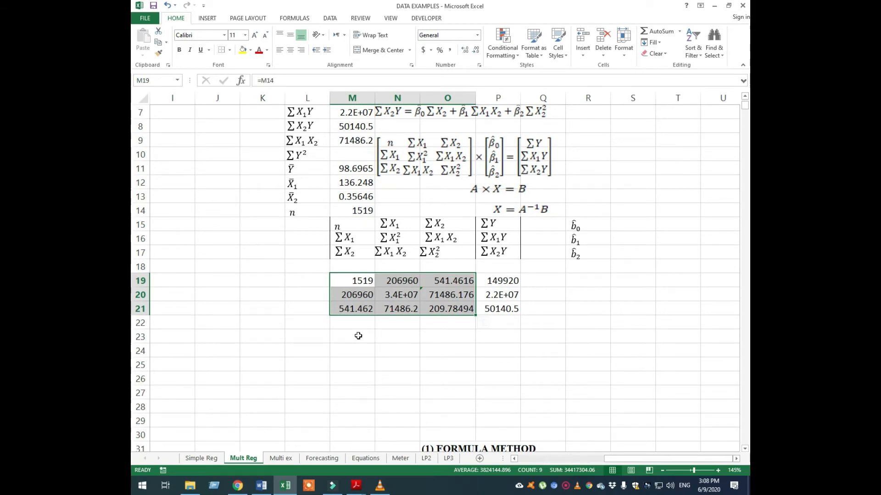
{"action": "left_click_drag", "start_coordinate": [358, 335], "coordinate": [440, 362]}
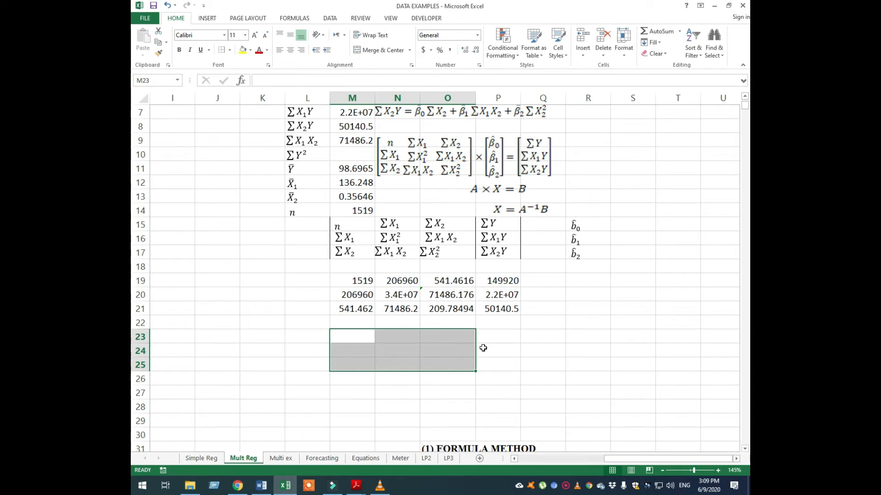
{"action": "type", "text": "="}
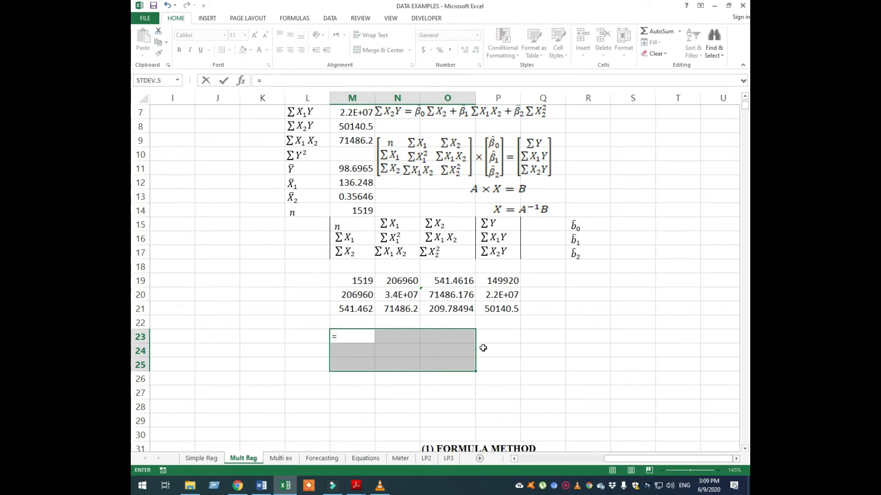
{"action": "type", "text": "min"}
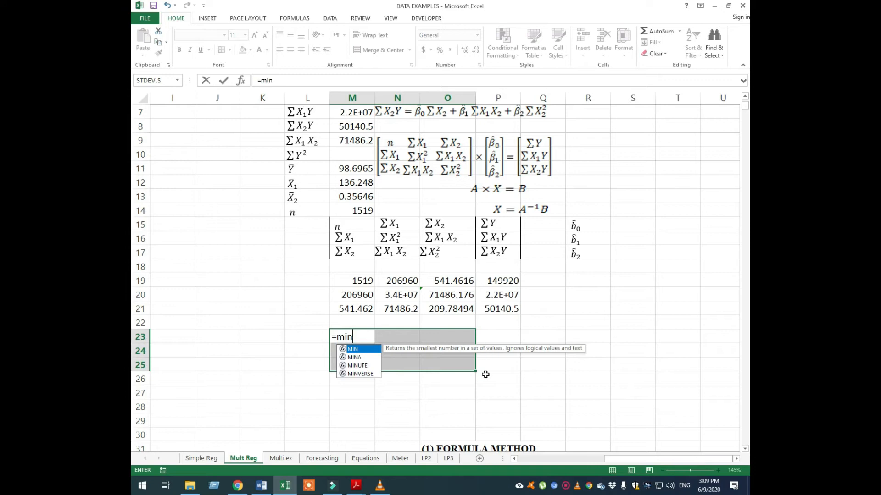
{"action": "double_click", "coordinate": [370, 374]}
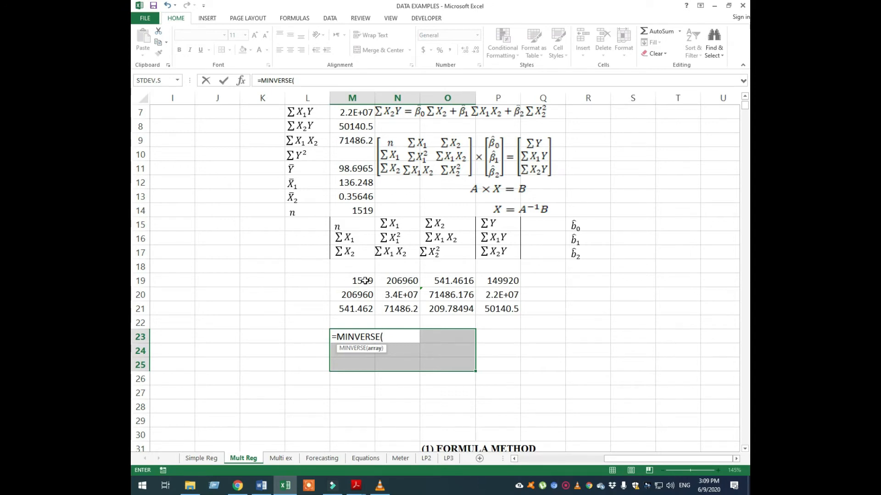
{"action": "left_click_drag", "start_coordinate": [365, 280], "coordinate": [444, 304]}
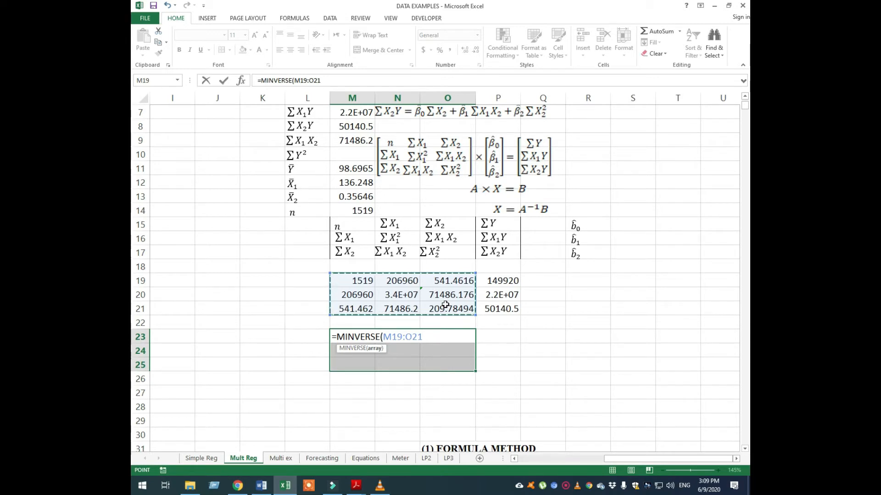
{"action": "key", "text": "ctrl+shift+Return"}
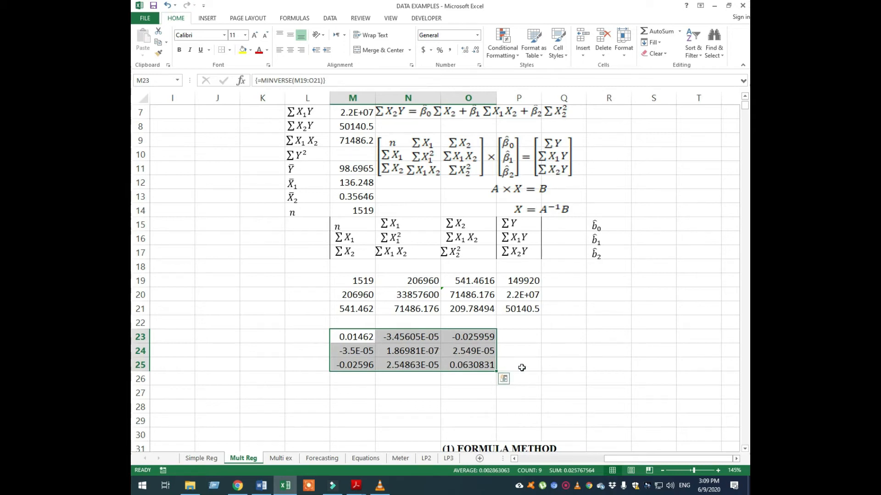
- Examine the A⁻¹B relation by checking the inverse in M23:O25, vector B in P19:P21 and the coefficient cells S15:S17
{"action": "left_click", "coordinate": [546, 351]}
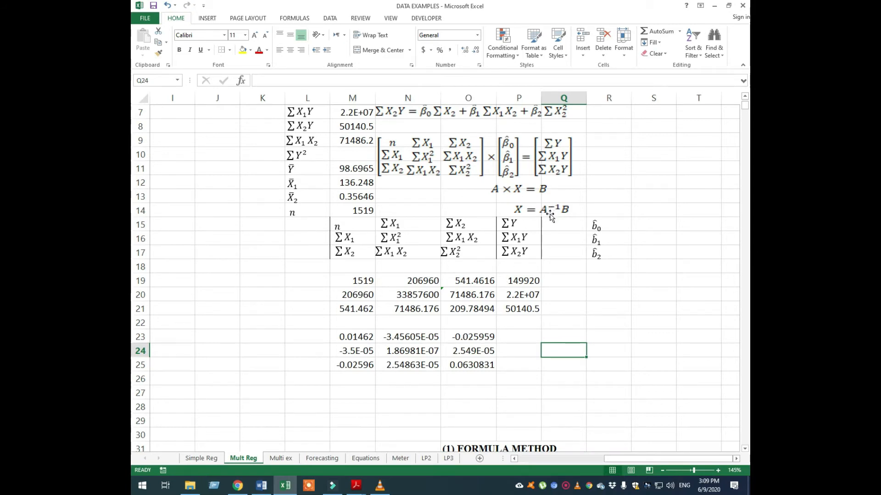
{"action": "left_click_drag", "start_coordinate": [529, 281], "coordinate": [528, 309]}
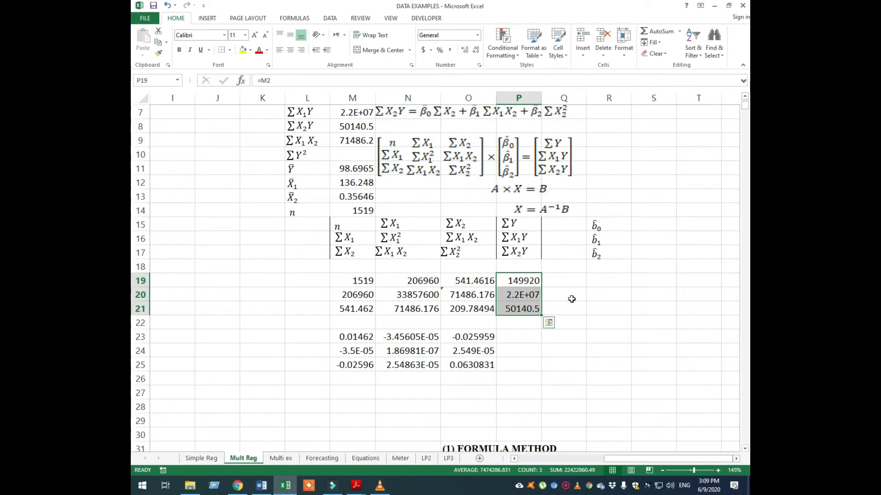
{"action": "left_click", "coordinate": [623, 306]}
{"action": "left_click_drag", "start_coordinate": [641, 222], "coordinate": [645, 250]}
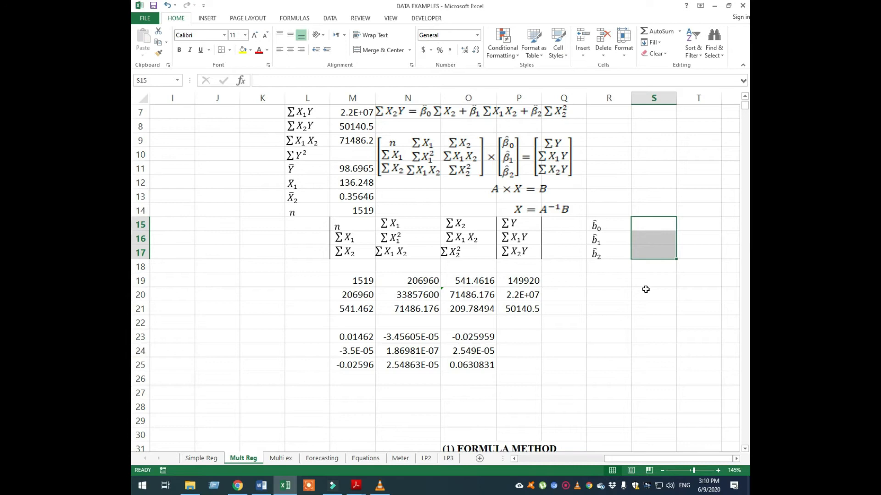
{"action": "left_click", "coordinate": [646, 294]}
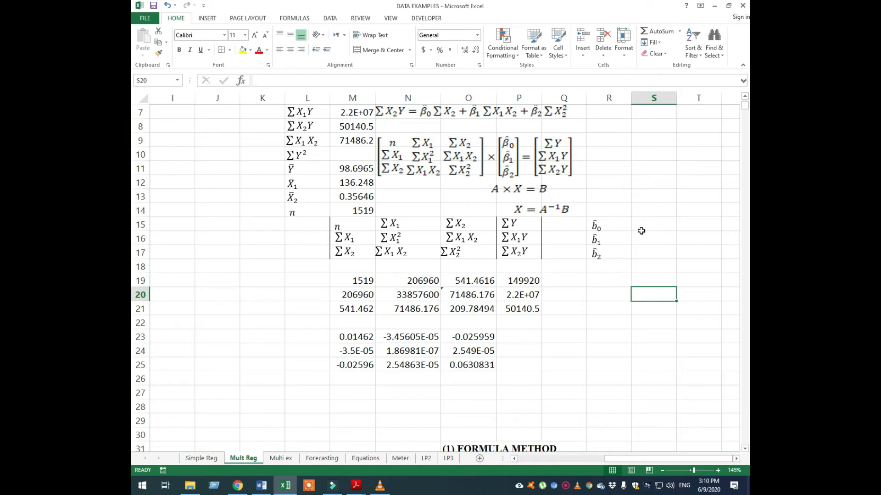
{"action": "left_click_drag", "start_coordinate": [643, 224], "coordinate": [644, 253]}
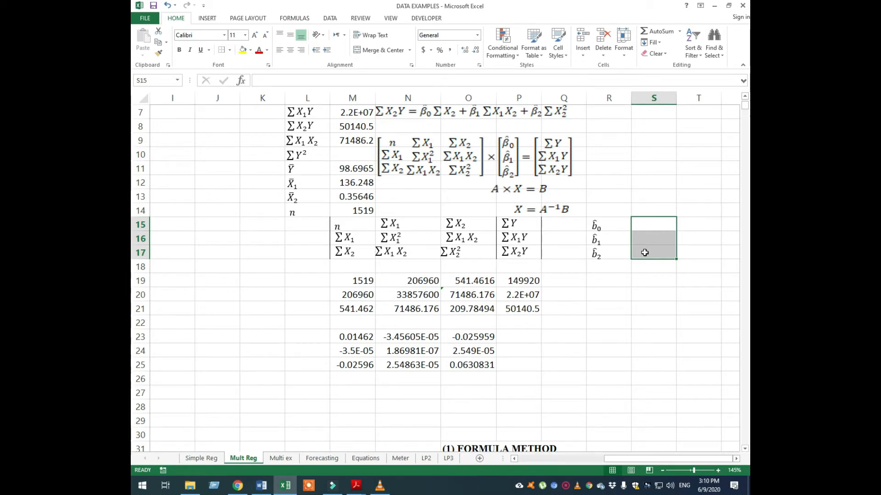
{"action": "left_click_drag", "start_coordinate": [362, 337], "coordinate": [454, 365]}
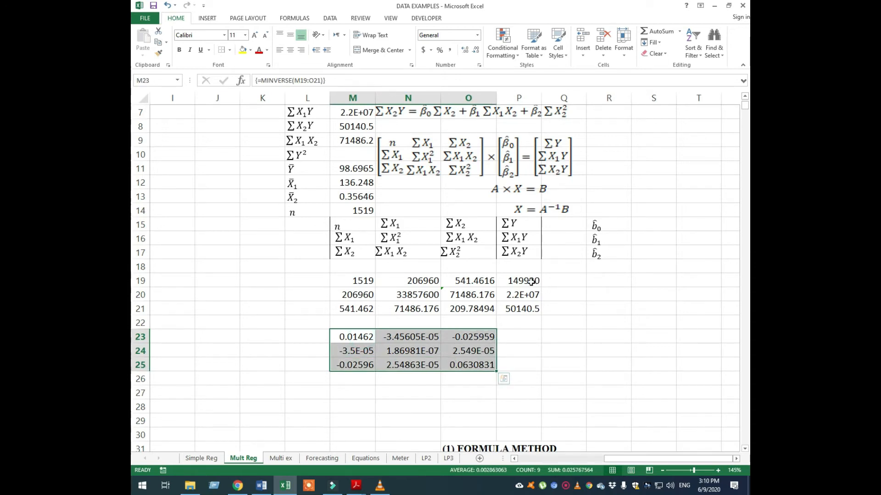
{"action": "left_click_drag", "start_coordinate": [530, 281], "coordinate": [530, 305]}
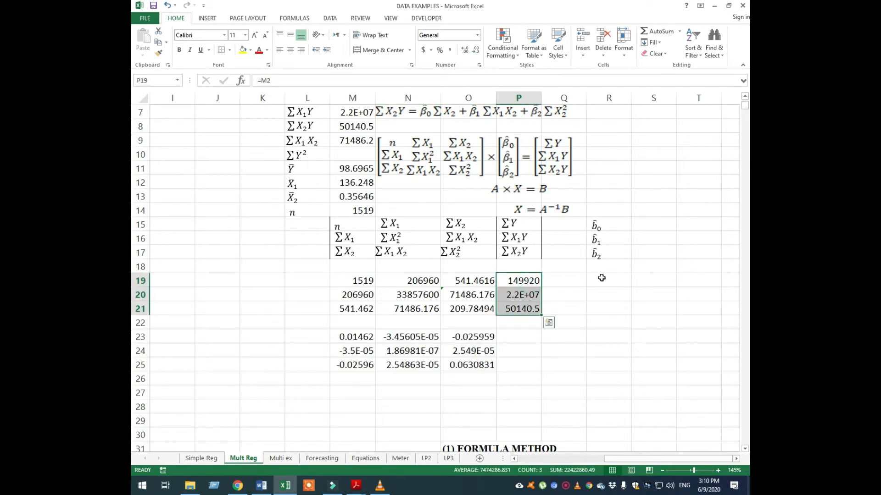
- Compute the three coefficients b̂0, b̂1 and b̂2 in S15:S17 with the array formula =MMULT(M23:O25,P19:P21)
{"action": "left_click_drag", "start_coordinate": [645, 224], "coordinate": [645, 248]}
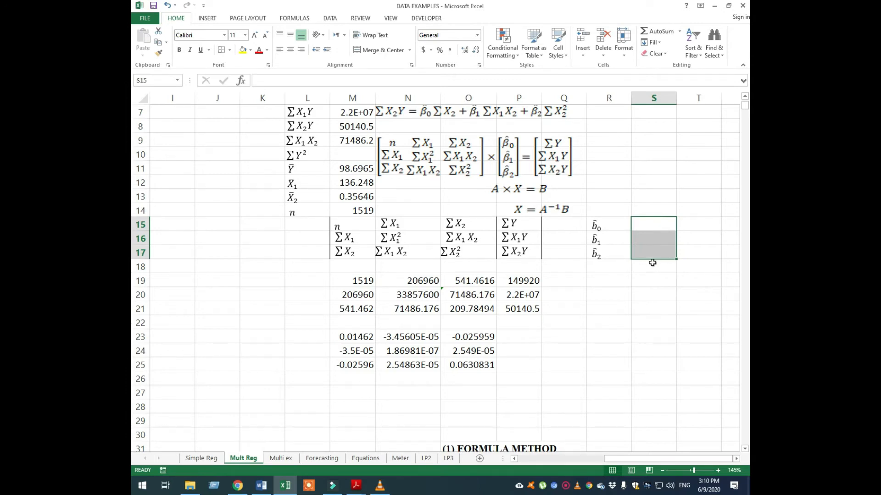
{"action": "left_click", "coordinate": [650, 283]}
{"action": "left_click_drag", "start_coordinate": [648, 225], "coordinate": [645, 246]}
{"action": "left_click", "coordinate": [625, 291]}
{"action": "type", "text": "="}
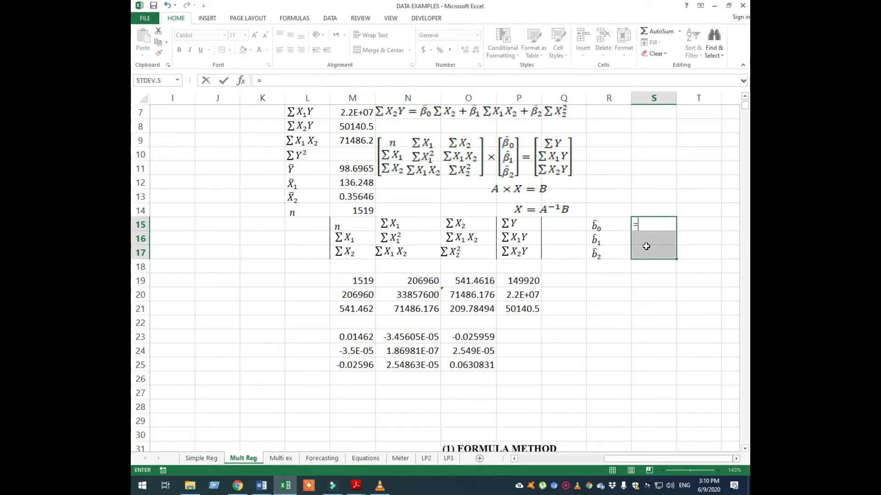
{"action": "type", "text": "mm"}
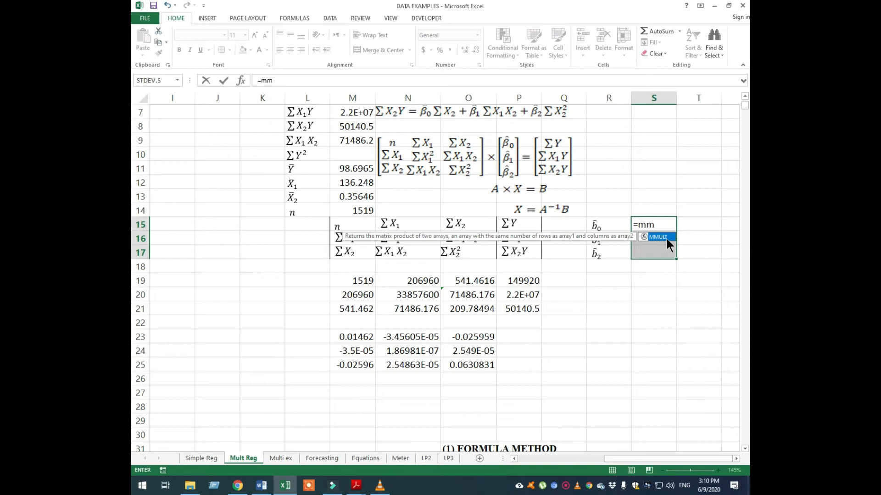
{"action": "double_click", "coordinate": [667, 238]}
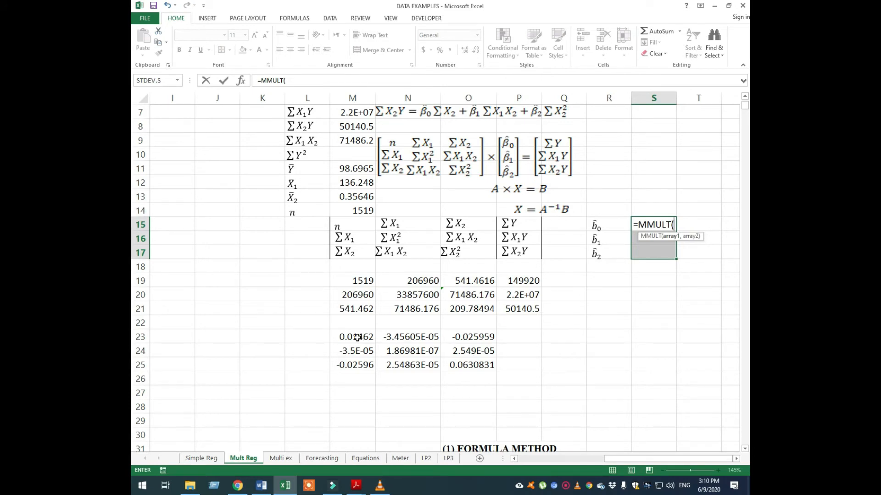
{"action": "left_click_drag", "start_coordinate": [358, 337], "coordinate": [461, 367]}
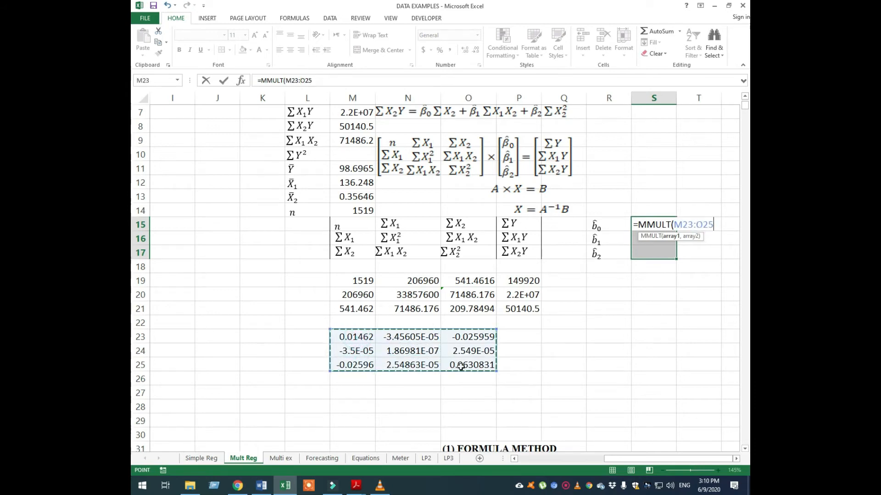
{"action": "type", "text": ","}
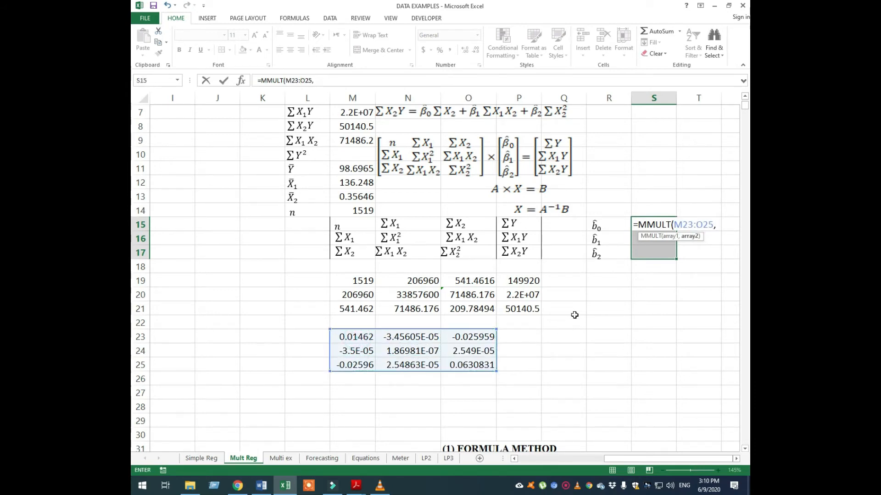
{"action": "left_click_drag", "start_coordinate": [535, 281], "coordinate": [535, 307]}
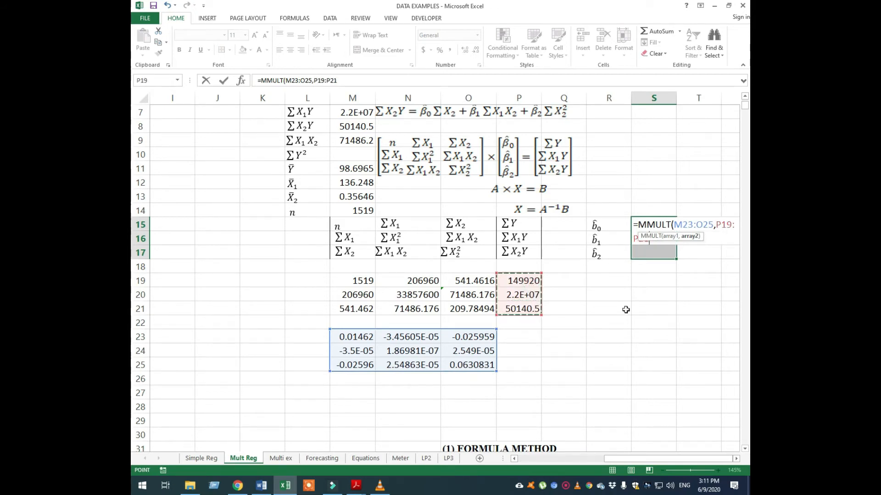
{"action": "type", "text": ")"}
{"action": "key", "text": "ctrl+shift+Return"}
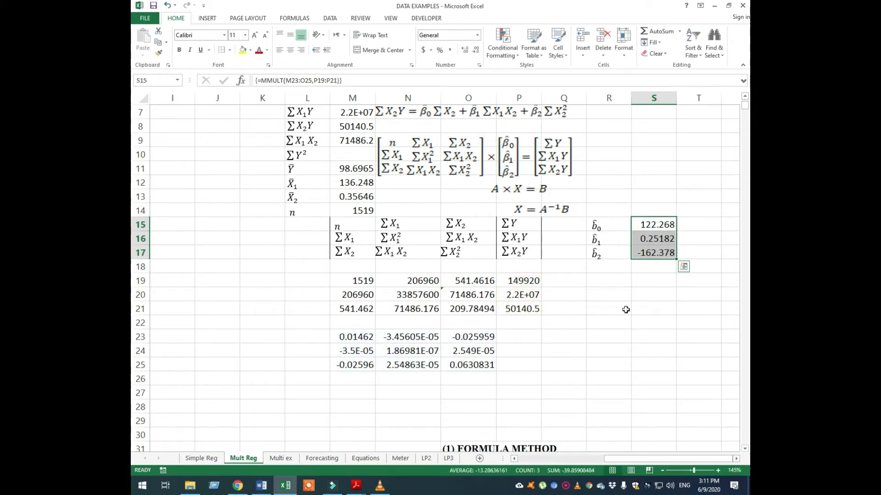
{"action": "left_click", "coordinate": [646, 297]}
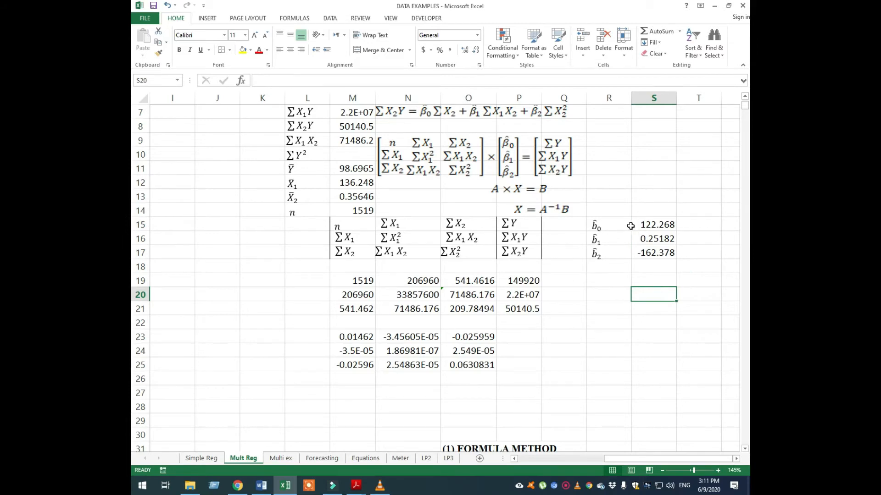
- Review the equation-method coefficients against their equations, and read the formula-method expressions for β̂1, β̂2 and β̂0 with their required sums
{"action": "left_click", "coordinate": [648, 257]}
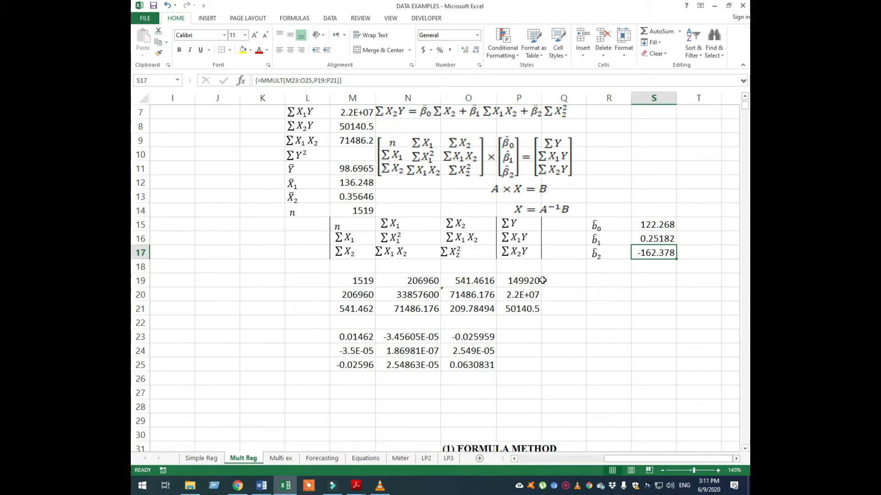
{"action": "scroll", "coordinate": [614, 326], "scroll_direction": "up", "scroll_amount": 2}
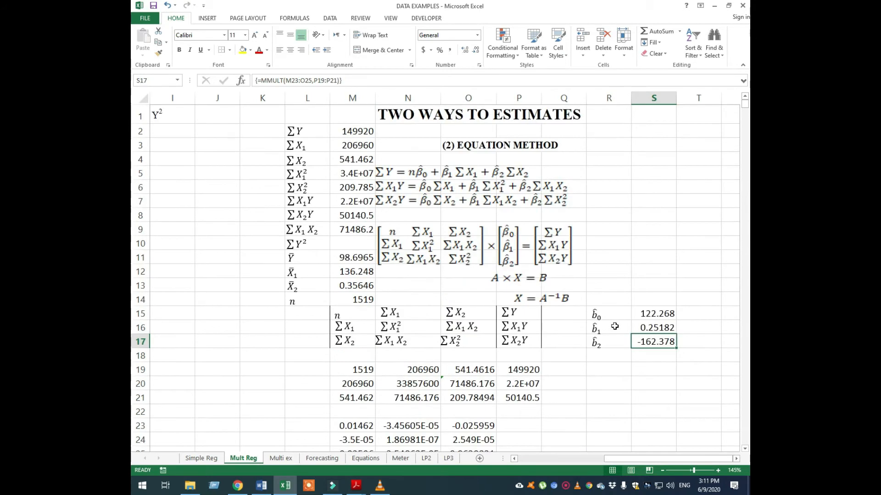
{"action": "scroll", "coordinate": [615, 326], "scroll_direction": "down", "scroll_amount": 1}
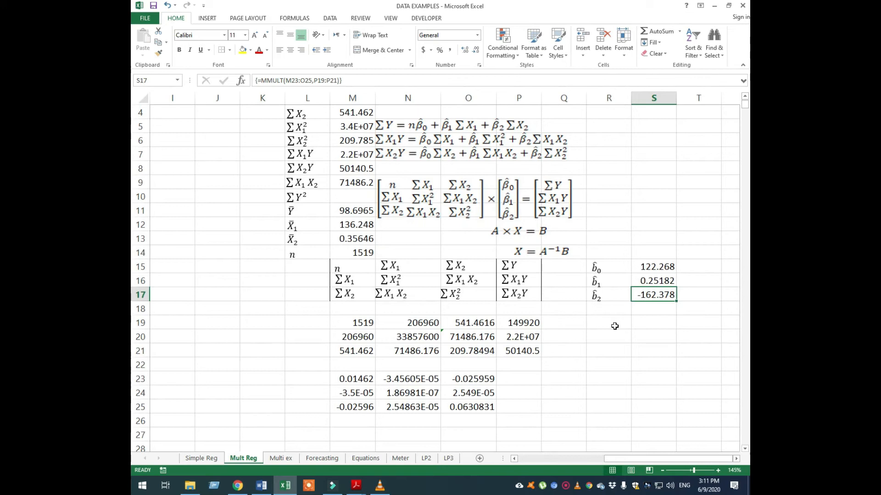
{"action": "scroll", "coordinate": [612, 329], "scroll_direction": "down", "scroll_amount": 2}
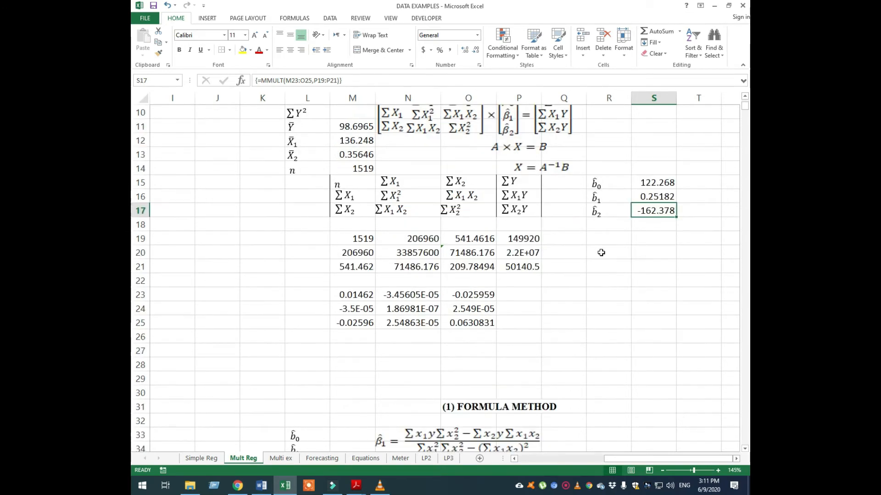
{"action": "scroll", "coordinate": [576, 252], "scroll_direction": "down", "scroll_amount": 5}
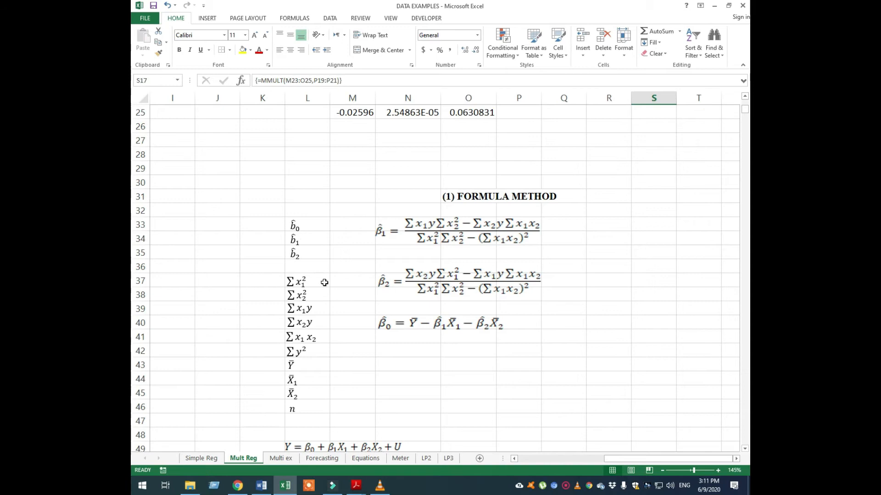
{"action": "scroll", "coordinate": [305, 252], "scroll_direction": "down", "scroll_amount": 1}
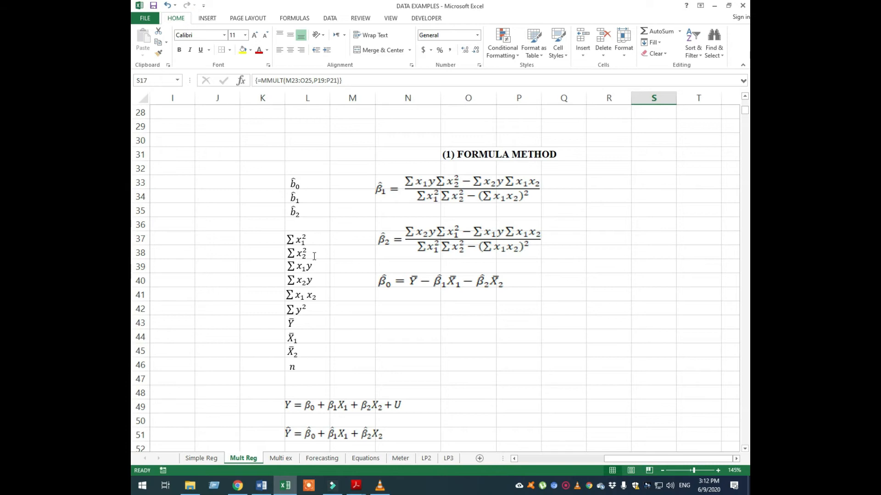
- Examine the empty deviation columns from y to x1x2 beside the data and the list of deviation sums and means for the formula method
{"action": "left_click_drag", "start_coordinate": [625, 457], "coordinate": [531, 462]}
{"action": "scroll", "coordinate": [452, 291], "scroll_direction": "up", "scroll_amount": 9}
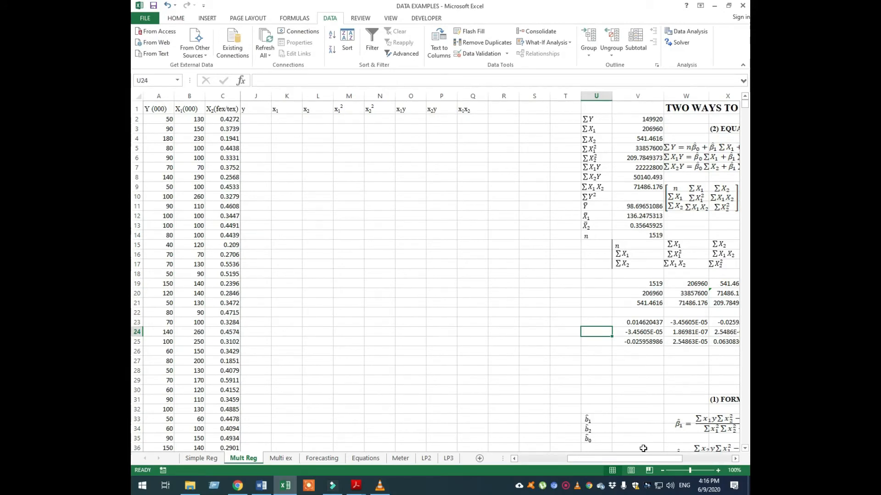
{"action": "left_click", "coordinate": [733, 459]}
{"action": "left_click", "coordinate": [734, 458]}
{"action": "left_click", "coordinate": [734, 459]}
{"action": "scroll", "coordinate": [688, 389], "scroll_direction": "down", "scroll_amount": 4}
{"action": "scroll", "coordinate": [688, 389], "scroll_direction": "down", "scroll_amount": 2}
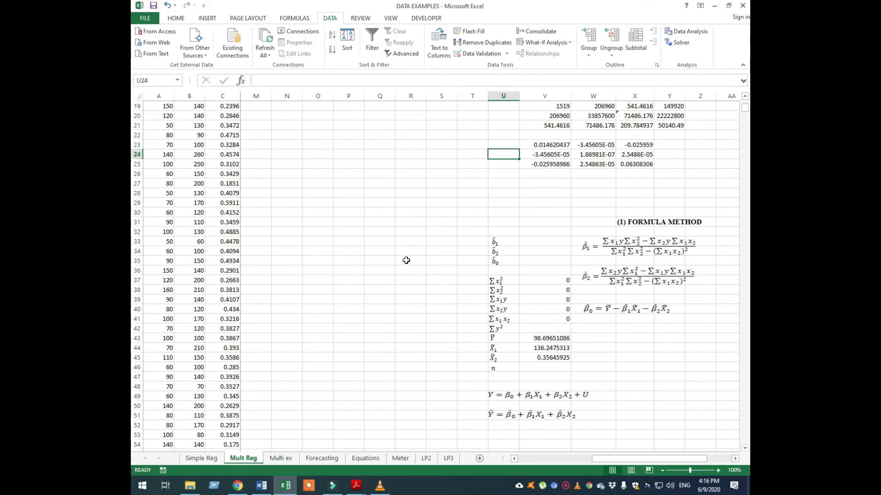
{"action": "scroll", "coordinate": [392, 262], "scroll_direction": "up", "scroll_amount": 1}
{"action": "scroll", "coordinate": [391, 261], "scroll_direction": "up", "scroll_amount": 5}
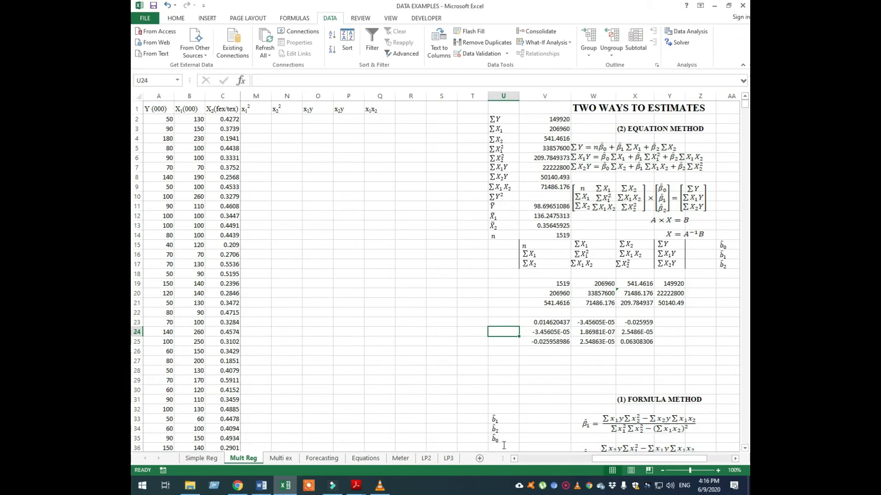
- Compute the first y deviation in J2 with the formula =A2-V$11, keeping the row of the Y mean fixed
{"action": "left_click", "coordinate": [514, 458]}
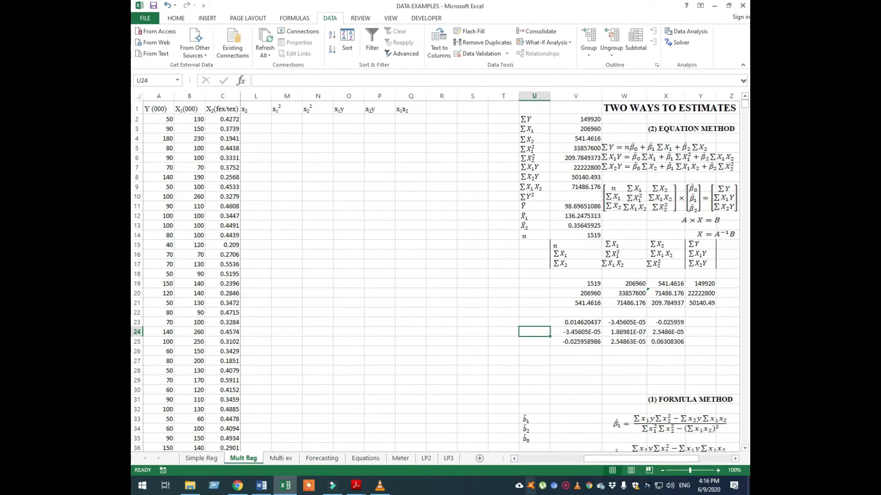
{"action": "left_click", "coordinate": [514, 458]}
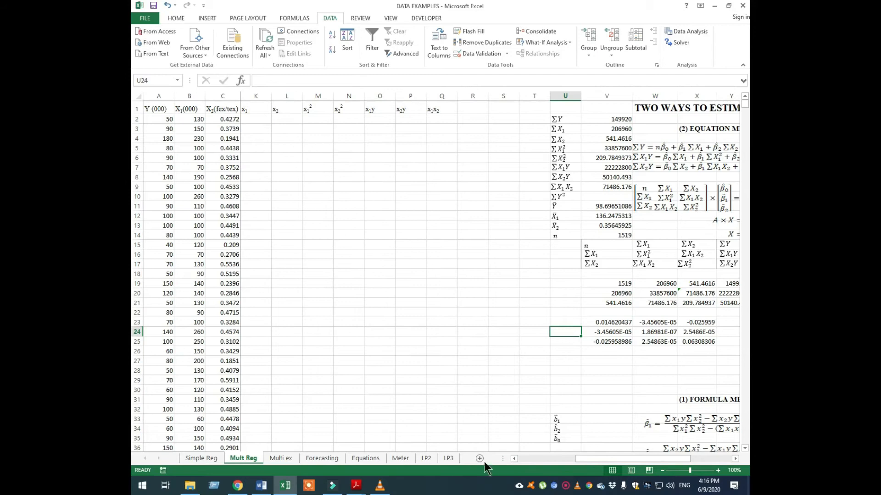
{"action": "left_click", "coordinate": [514, 459]}
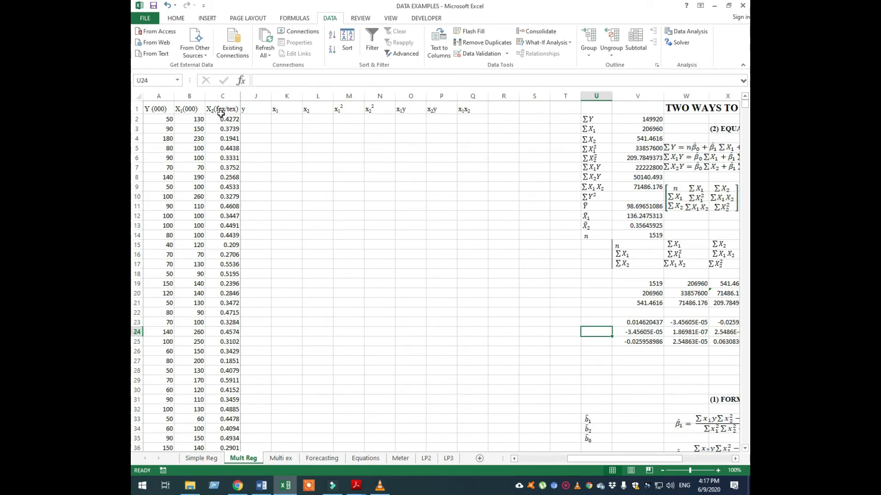
{"action": "left_click", "coordinate": [258, 121]}
{"action": "type", "text": "="}
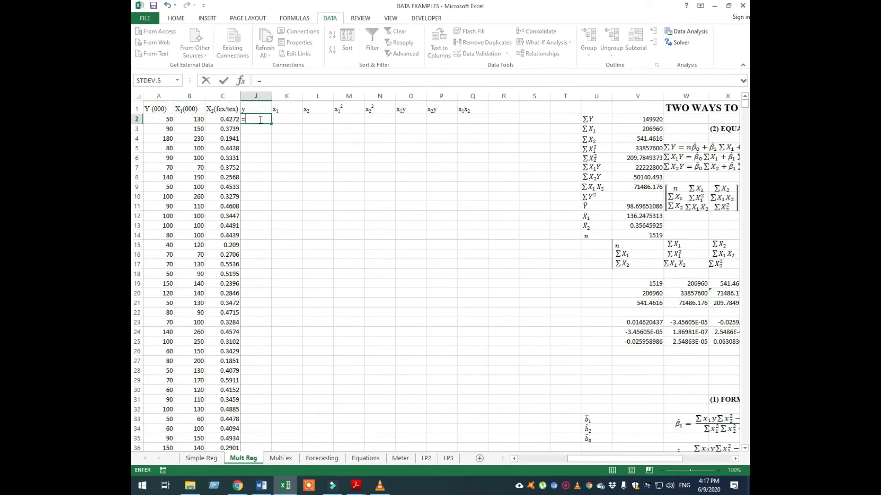
{"action": "left_click", "coordinate": [163, 119]}
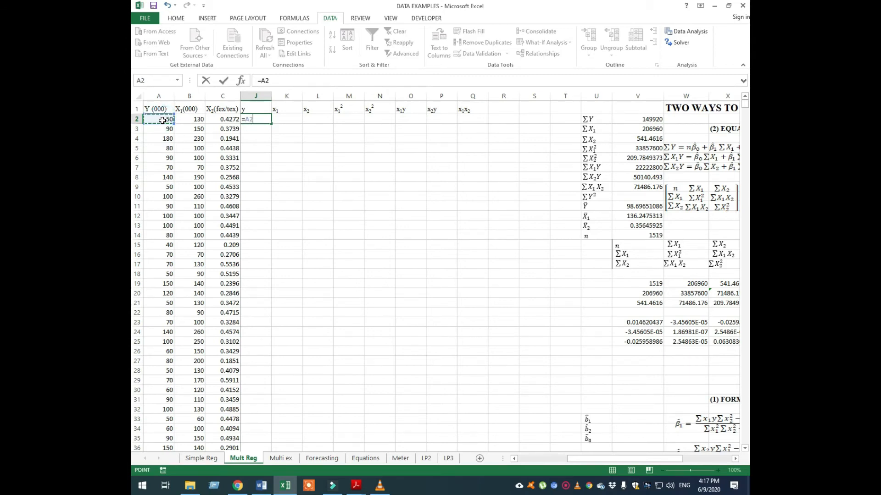
{"action": "type", "text": "-"}
{"action": "left_click", "coordinate": [638, 207]}
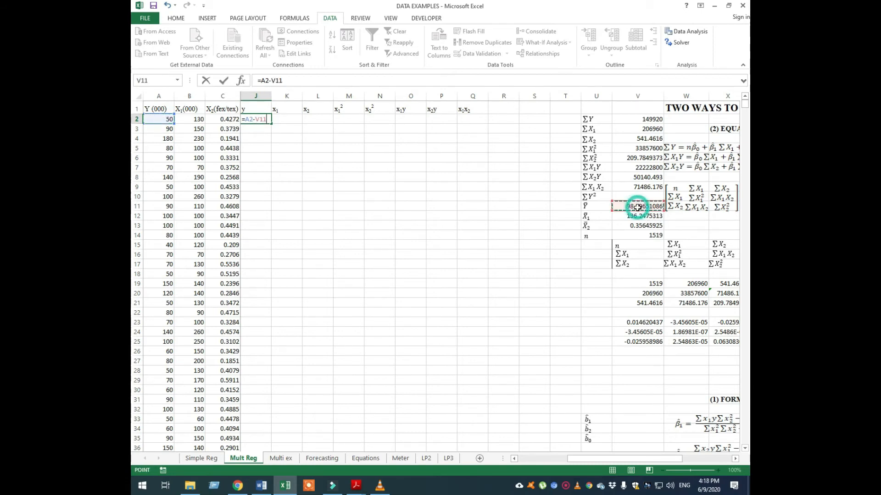
{"action": "left_click", "coordinate": [276, 82]}
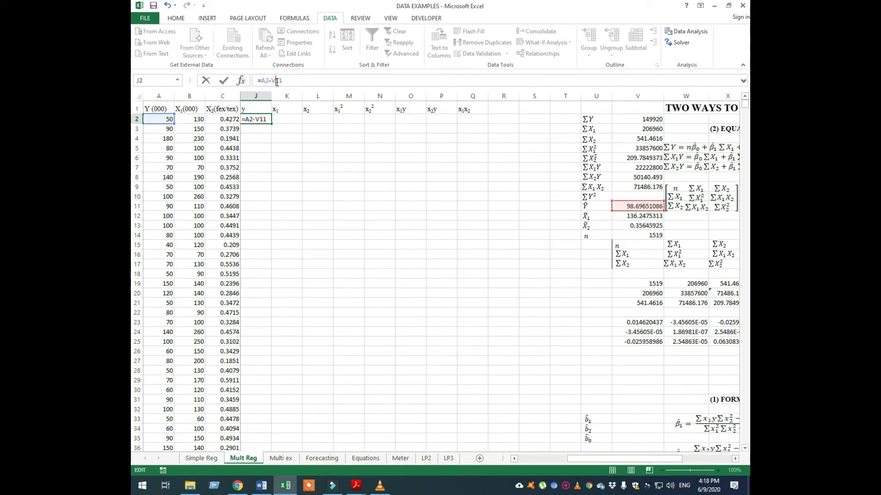
{"action": "key", "text": "Return"}
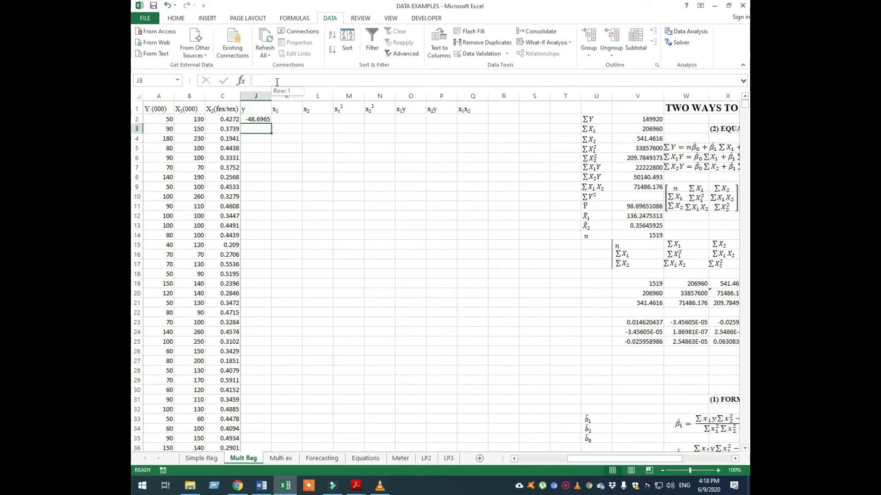
- Compute the first x1 deviation in K2 with the formula =B2-V$12, keeping the row of the X1 mean fixed
{"action": "left_click", "coordinate": [290, 120]}
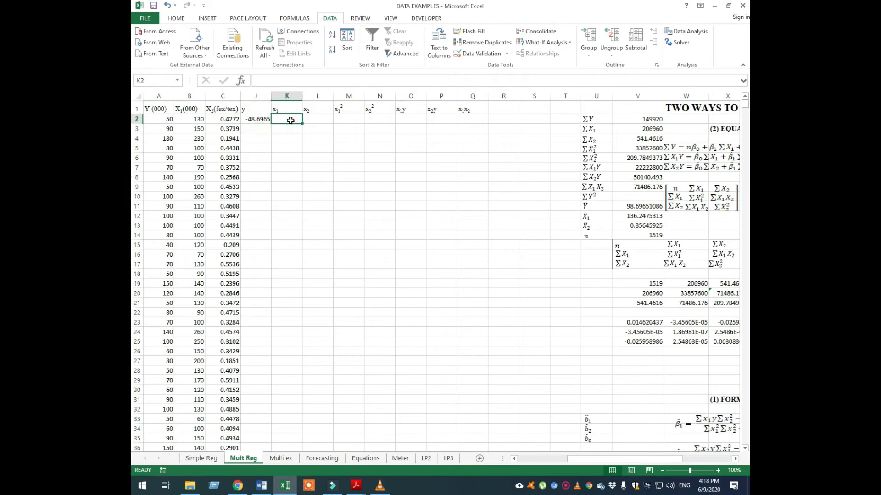
{"action": "type", "text": "="}
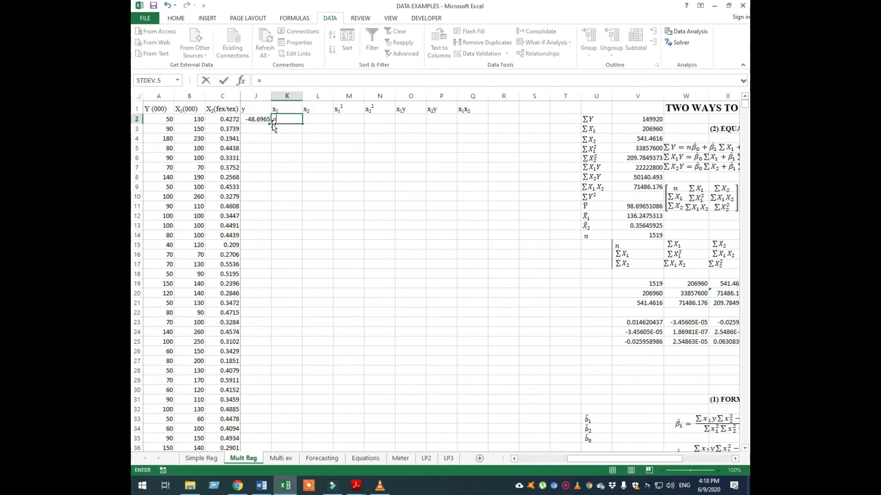
{"action": "left_click", "coordinate": [199, 119]}
{"action": "type", "text": "-"}
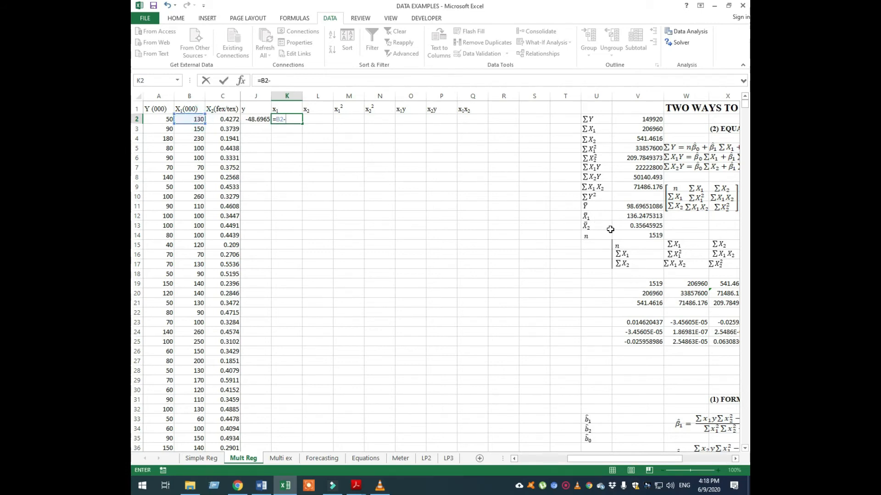
{"action": "left_click", "coordinate": [636, 215]}
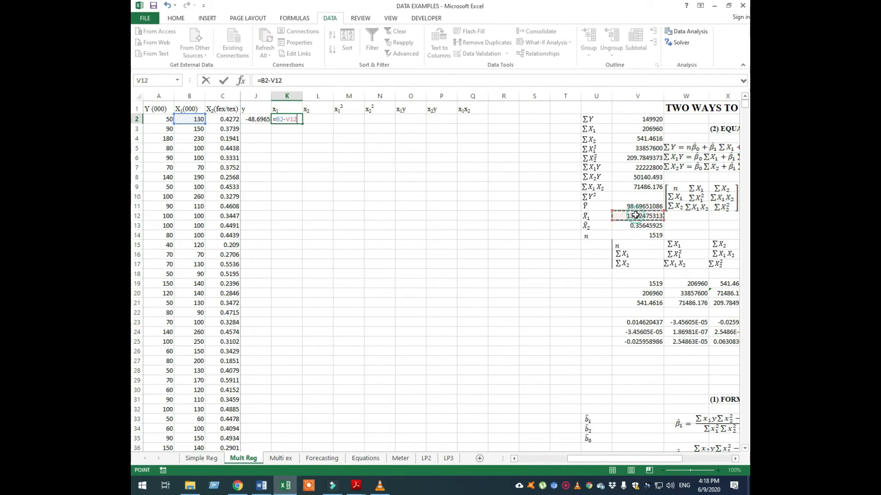
{"action": "left_click", "coordinate": [276, 80]}
{"action": "type", "text": "$"}
- Compute the first x2 deviation in L2 with the formula =C2-V$13, keeping the row of the X2 mean fixed
{"action": "left_click", "coordinate": [318, 118]}
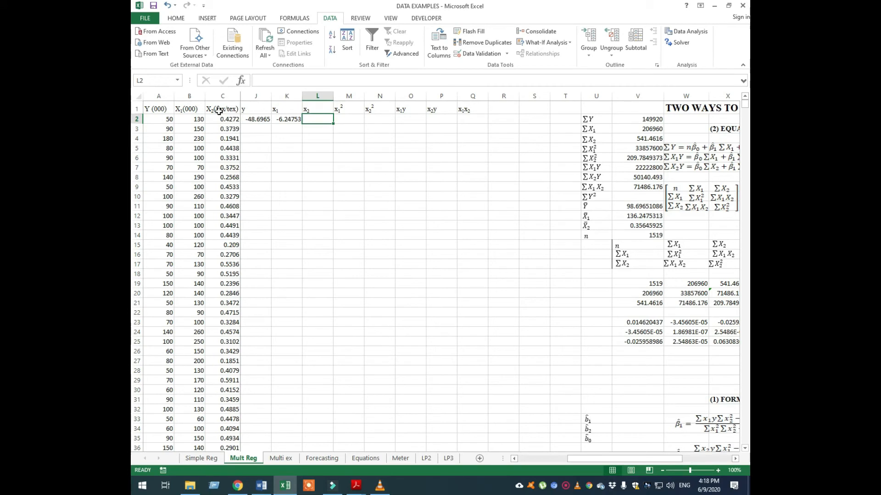
{"action": "type", "text": "="}
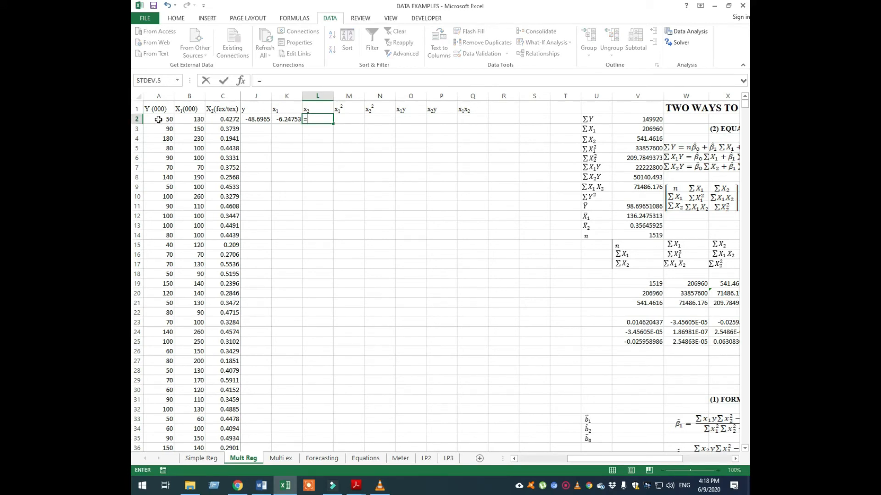
{"action": "left_click", "coordinate": [226, 119]}
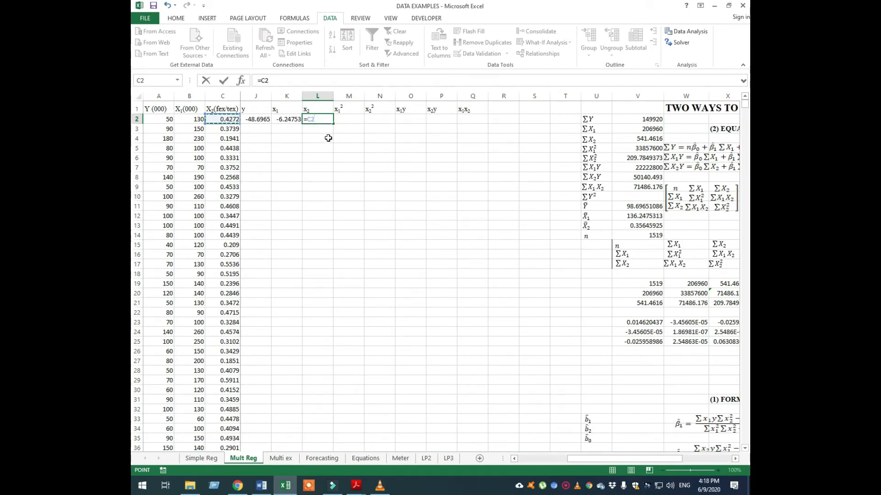
{"action": "type", "text": "-"}
{"action": "left_click", "coordinate": [634, 227]}
{"action": "left_click", "coordinate": [277, 78]}
{"action": "type", "text": "$13"}
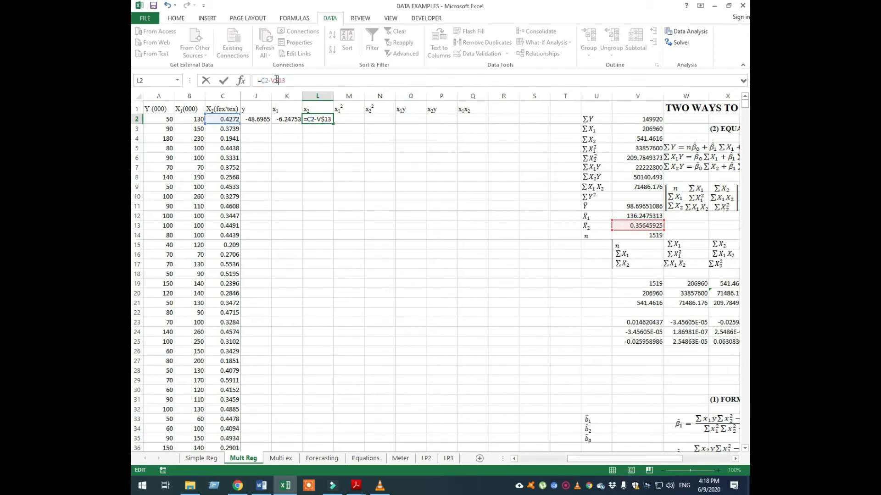
{"action": "key", "text": "Return"}
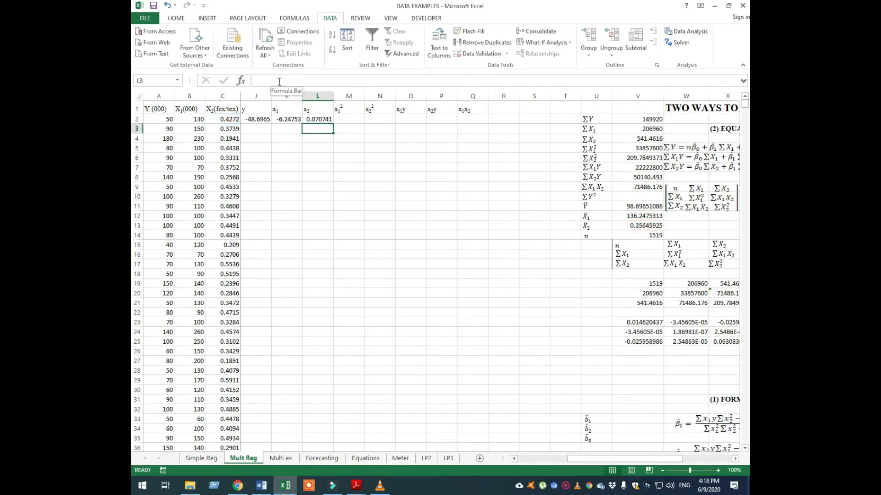
- Fill the y, x1 and x2 deviation formulas from J2, K2 and L2 down through all data rows
{"action": "left_click", "coordinate": [258, 119]}
{"action": "double_click", "coordinate": [271, 124]}
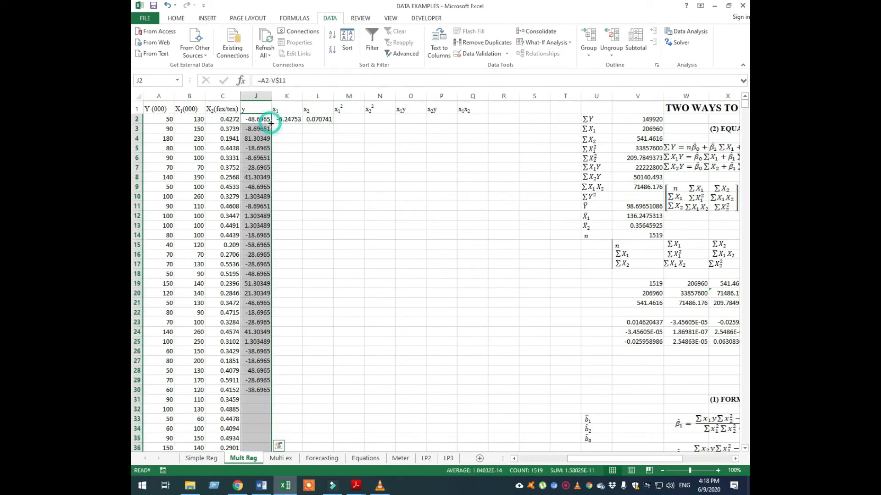
{"action": "left_click", "coordinate": [288, 120]}
{"action": "double_click", "coordinate": [303, 124]}
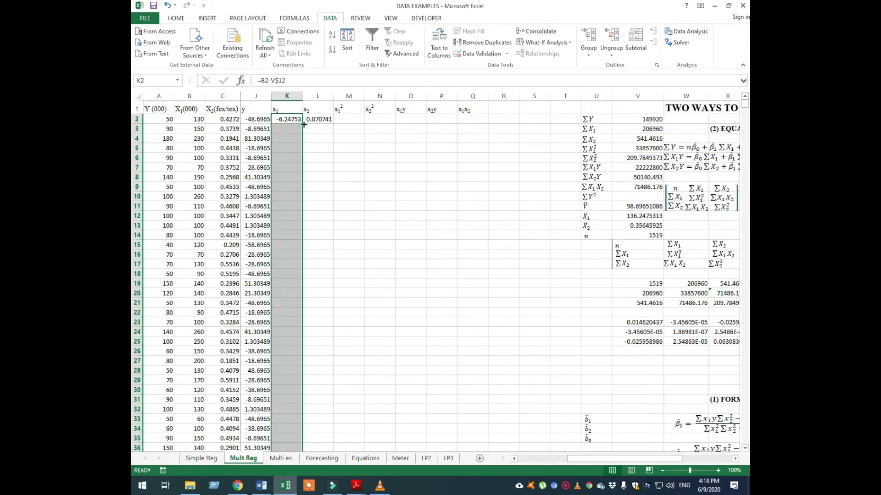
{"action": "left_click", "coordinate": [321, 119]}
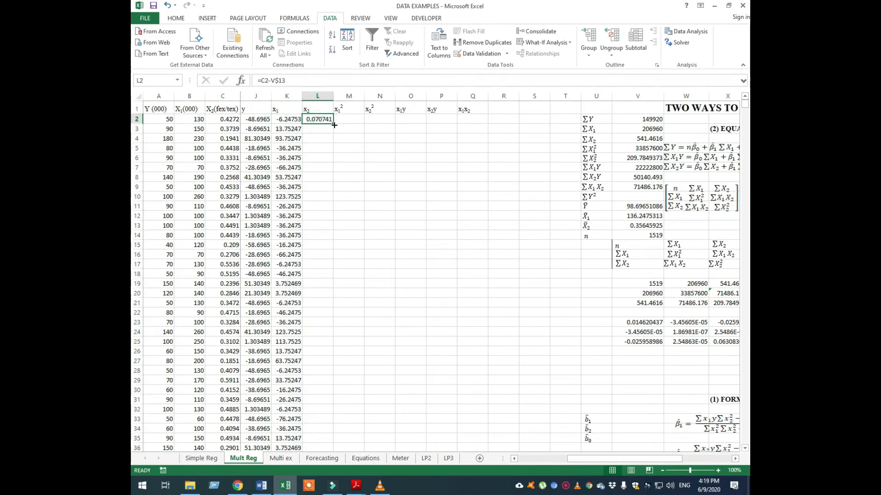
{"action": "double_click", "coordinate": [334, 125]}
- Examine the formula-method expressions and the list of deviation sums they require against the x1² to x1x2 columns
{"action": "left_click", "coordinate": [344, 119]}
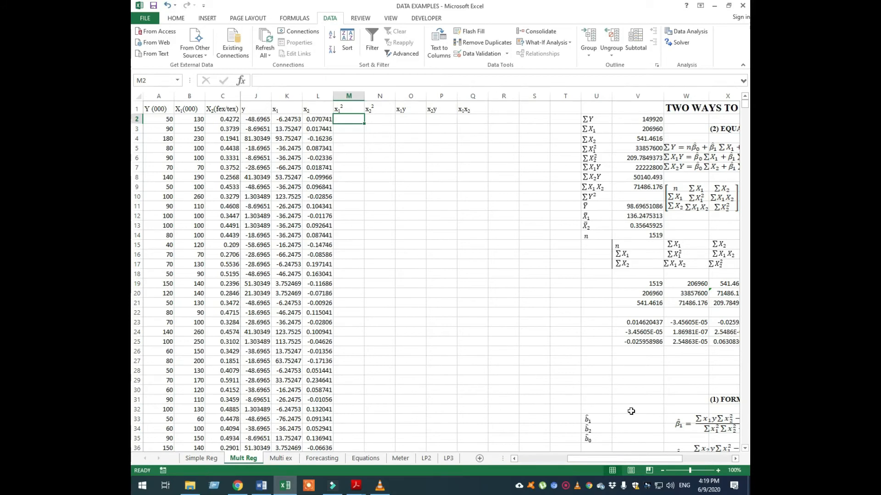
{"action": "scroll", "coordinate": [631, 412], "scroll_direction": "down", "scroll_amount": 3}
{"action": "left_click_drag", "start_coordinate": [624, 458], "coordinate": [657, 458]}
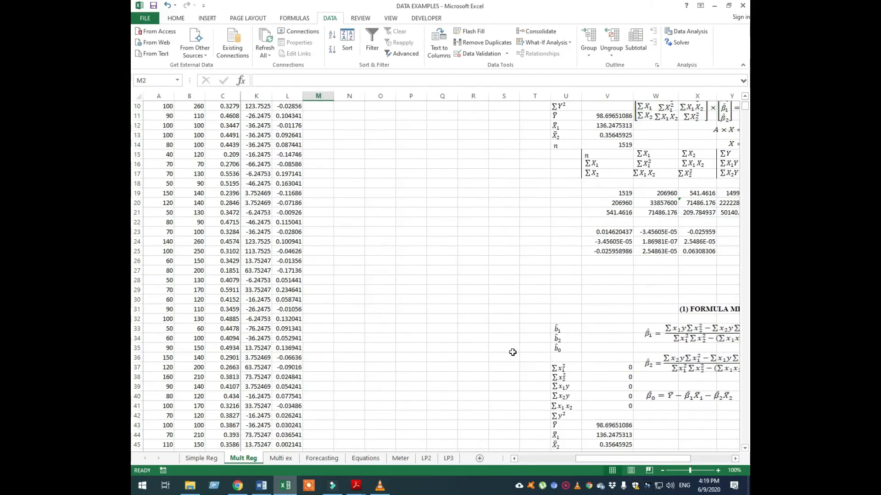
{"action": "scroll", "coordinate": [511, 353], "scroll_direction": "up", "scroll_amount": 3}
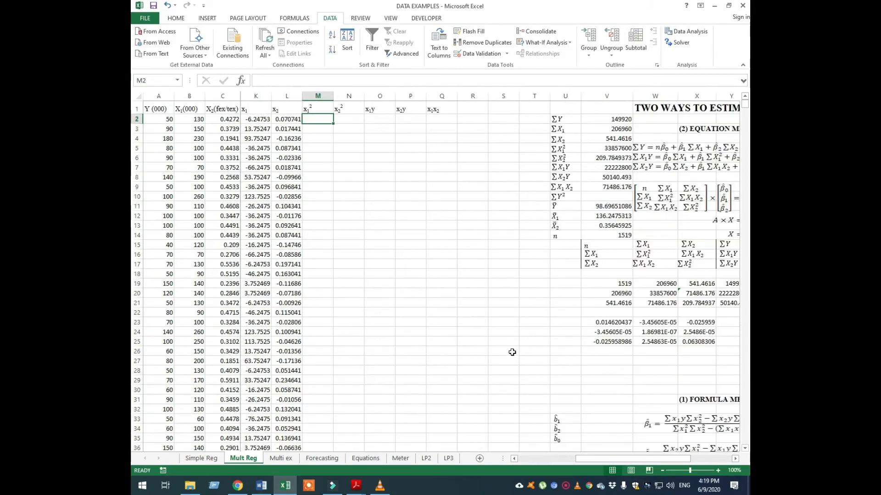
{"action": "left_click", "coordinate": [735, 459]}
{"action": "left_click", "coordinate": [735, 459]}
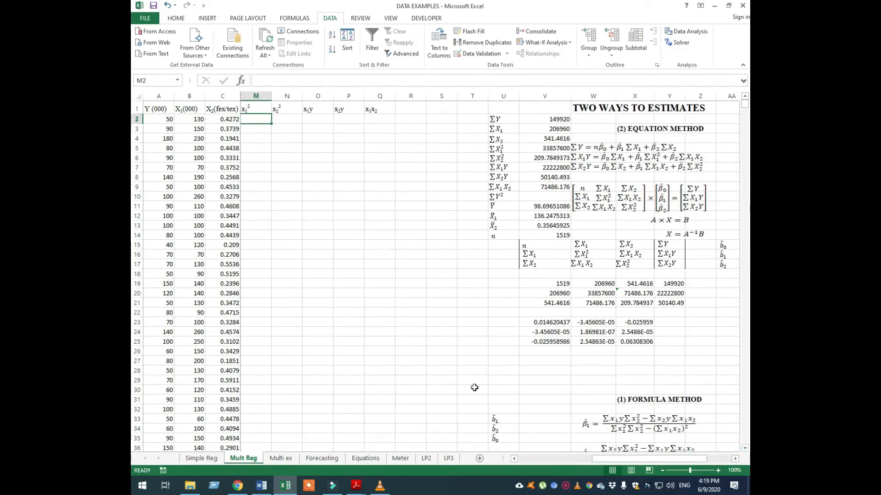
{"action": "left_click", "coordinate": [514, 458]}
{"action": "left_click", "coordinate": [514, 458]}
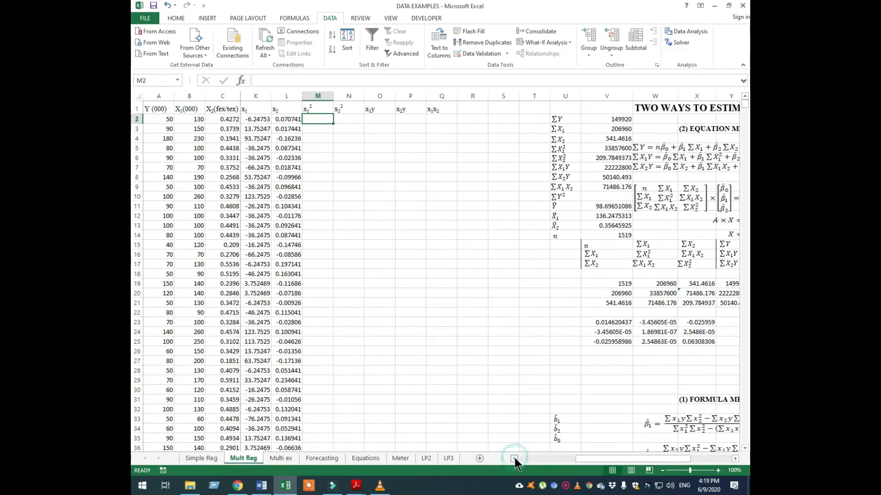
{"action": "left_click", "coordinate": [514, 459]}
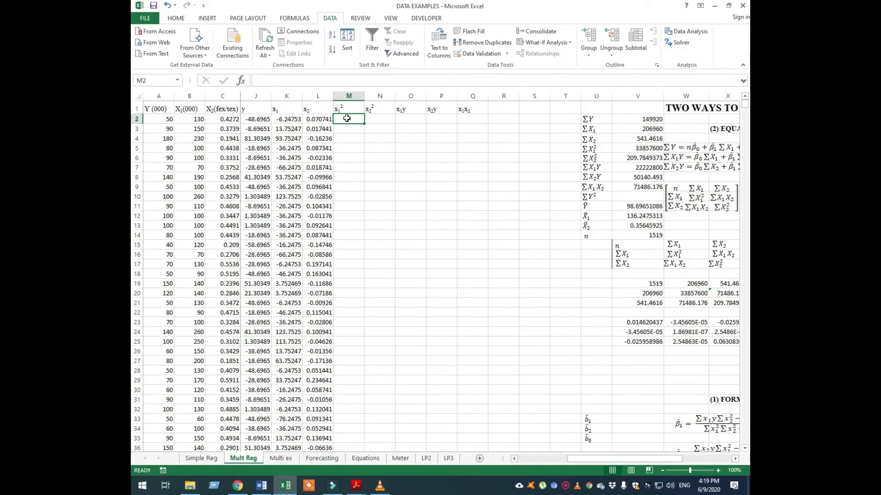
- Compute the first squared deviations x1² in M2 with =K2^2 and x2² in N2 with =L2^2
{"action": "type", "text": "="}
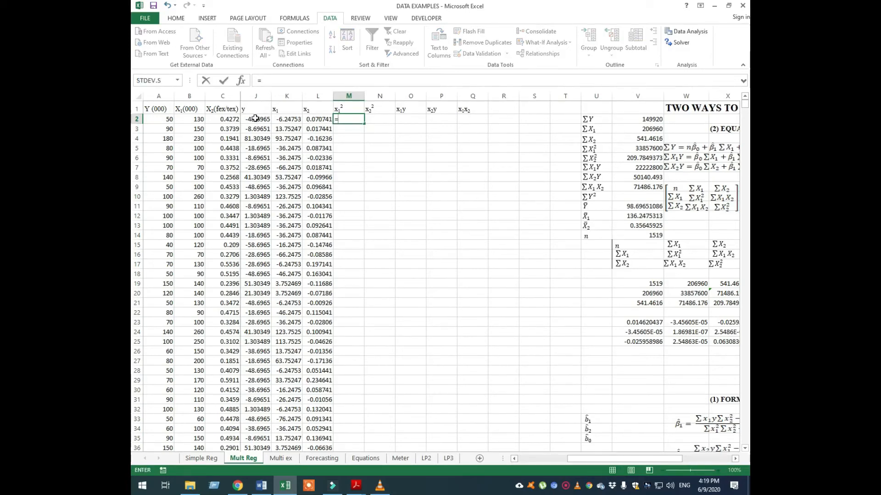
{"action": "left_click", "coordinate": [281, 118]}
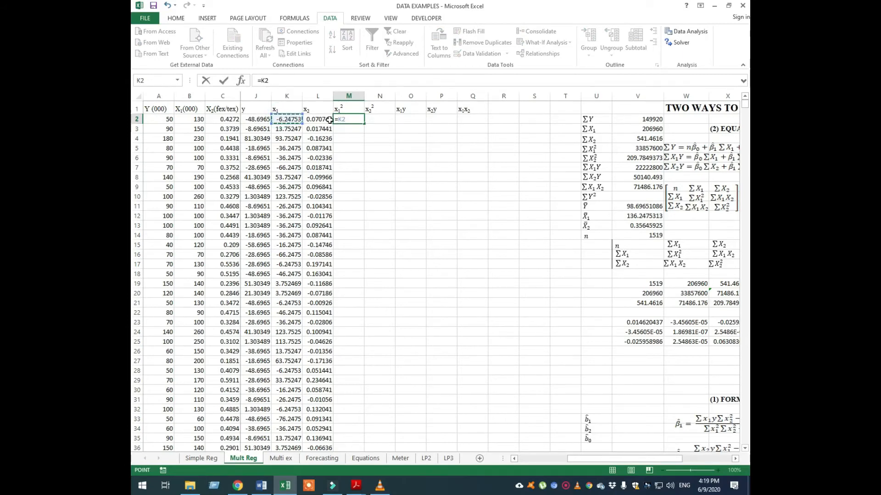
{"action": "type", "text": "^2"}
{"action": "key", "text": "Return"}
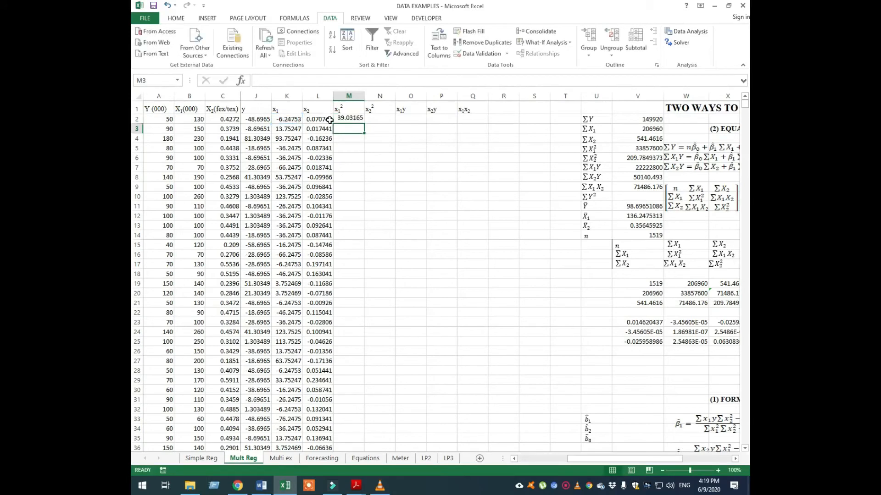
{"action": "left_click", "coordinate": [383, 119]}
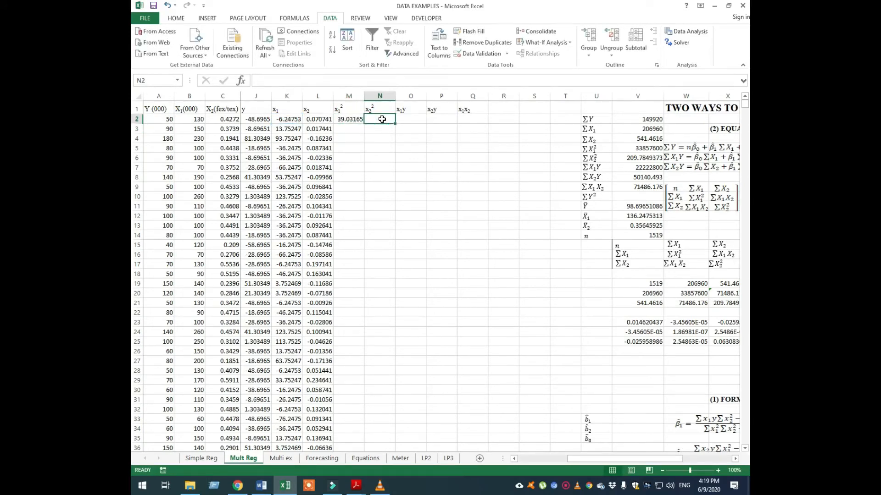
{"action": "type", "text": "="}
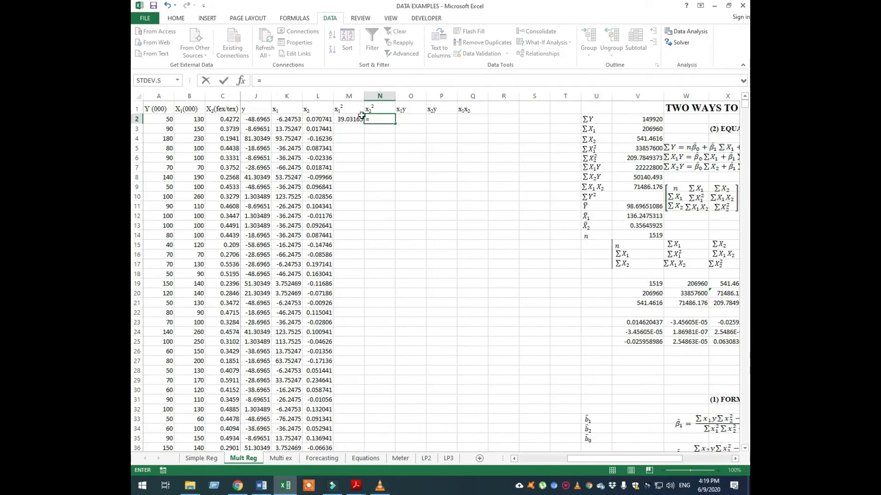
{"action": "left_click", "coordinate": [324, 119]}
{"action": "type", "text": "^2"}
{"action": "key", "text": "Return"}
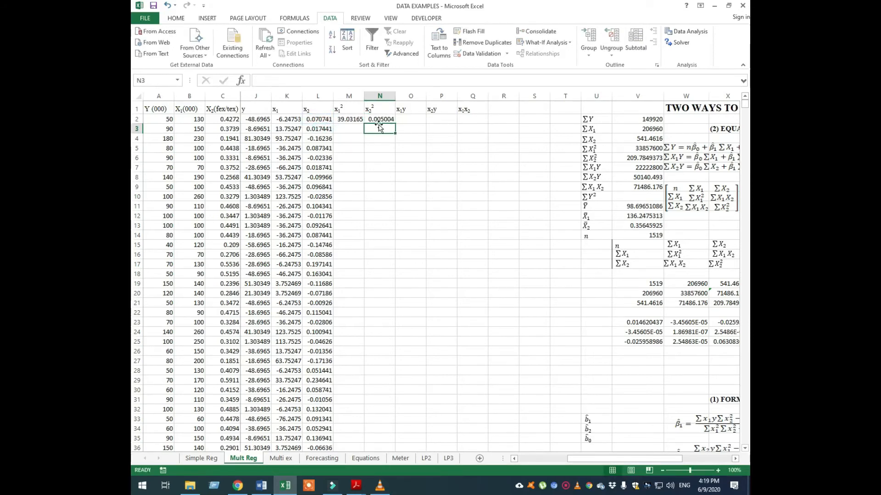
- Compute the first x1y product in O2 with the formula =K2*J2
{"action": "left_click", "coordinate": [422, 118]}
{"action": "type", "text": "="}
{"action": "left_click", "coordinate": [289, 119]}
{"action": "type", "text": "*"}
{"action": "left_click", "coordinate": [260, 120]}
{"action": "key", "text": "Return"}
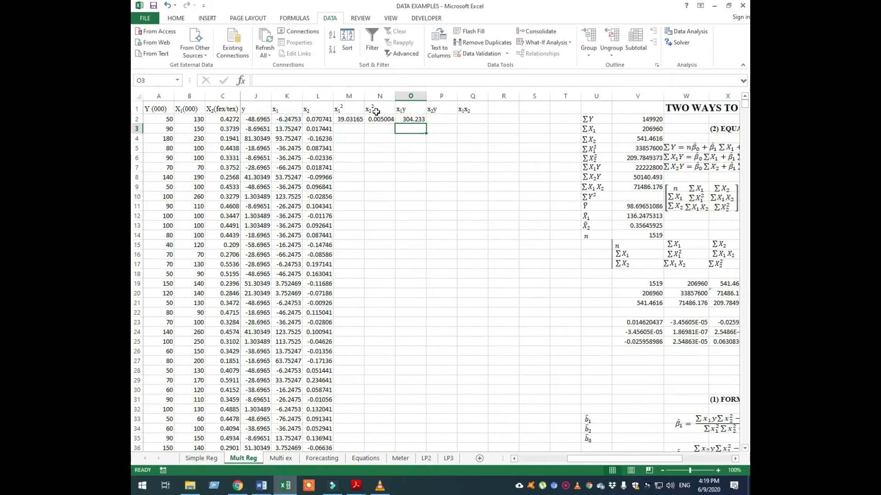
- Compute the first x2y product in P2 with the formula =L2*J2
{"action": "left_click", "coordinate": [430, 119]}
{"action": "type", "text": "="}
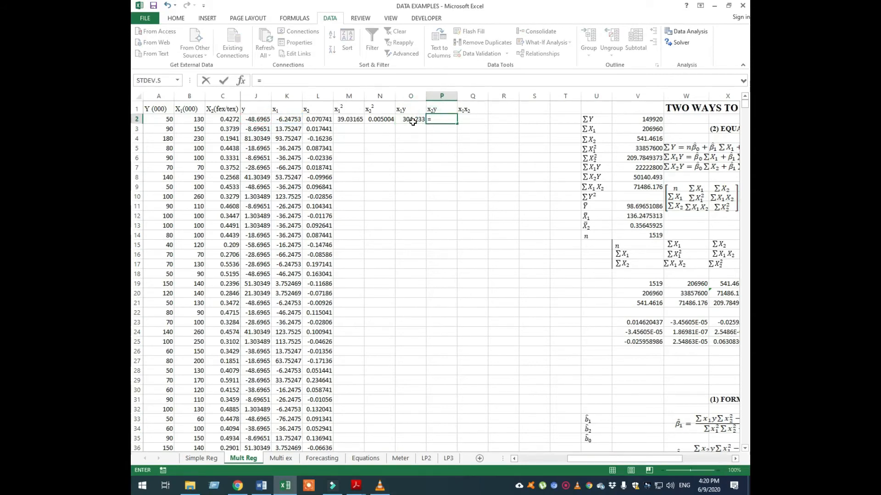
{"action": "left_click", "coordinate": [321, 119]}
{"action": "type", "text": "*"}
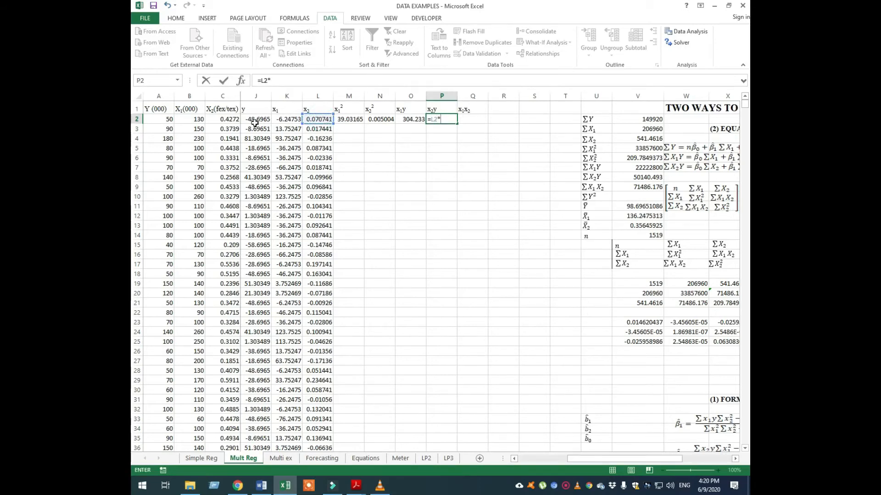
{"action": "left_click", "coordinate": [254, 122]}
{"action": "key", "text": "Return"}
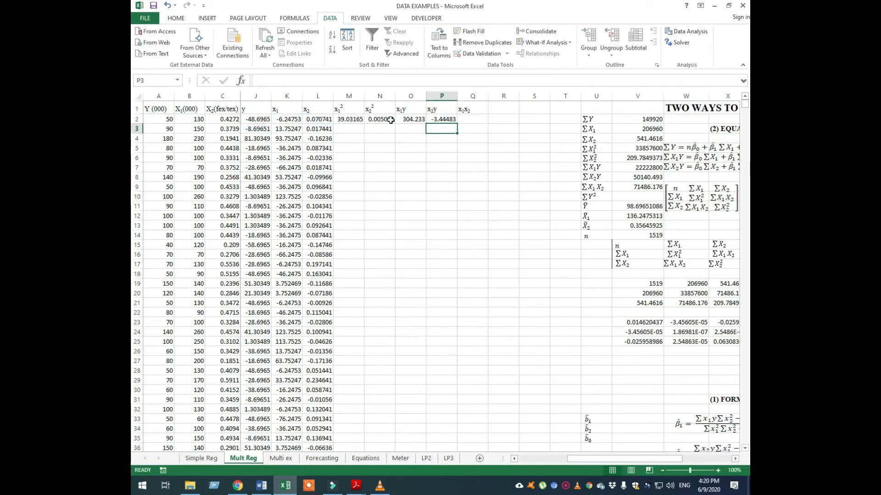
- Compute the first x1x2 product in Q2 with the formula =K2*L2
{"action": "left_click", "coordinate": [477, 118]}
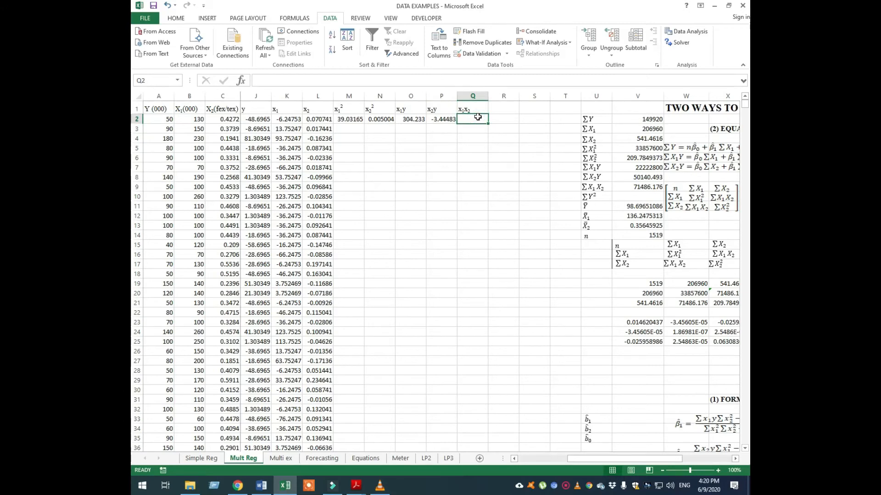
{"action": "type", "text": "="}
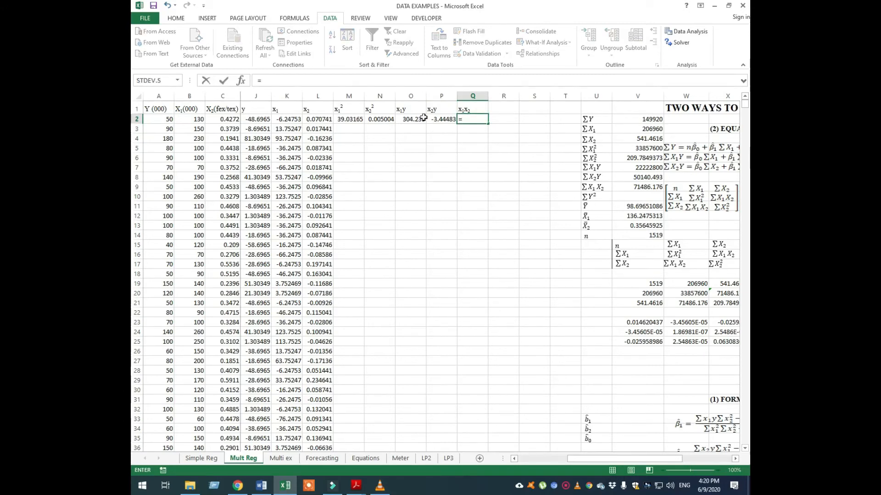
{"action": "left_click", "coordinate": [297, 120]}
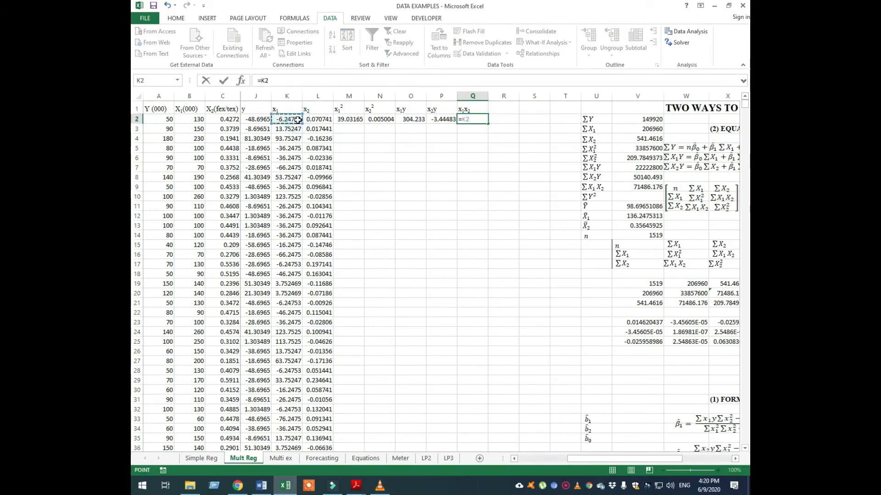
{"action": "type", "text": "*"}
{"action": "left_click", "coordinate": [317, 119]}
{"action": "key", "text": "ctrl+Return"}
{"action": "key", "text": "Return"}
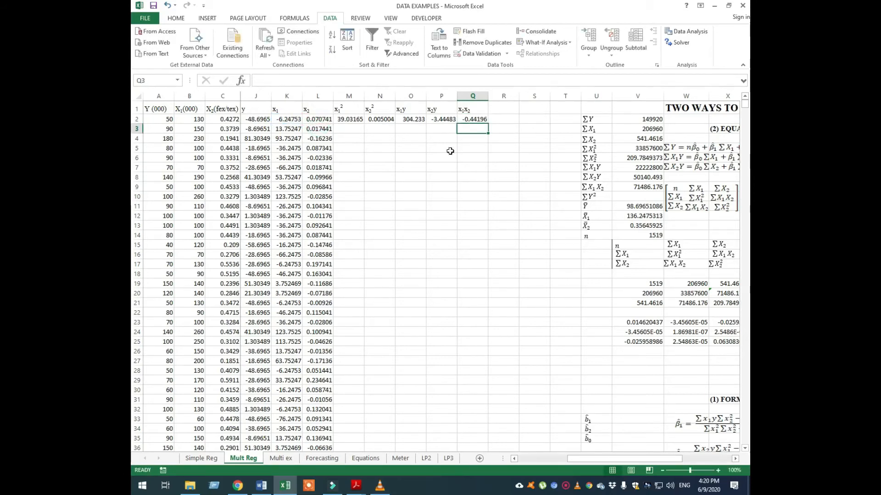
- Fill the x1², x2², x1y, x2y and x1x2 formulas from M2 to Q2 down through all data rows
{"action": "left_click", "coordinate": [357, 121]}
{"action": "double_click", "coordinate": [364, 124]}
{"action": "left_click", "coordinate": [376, 120]}
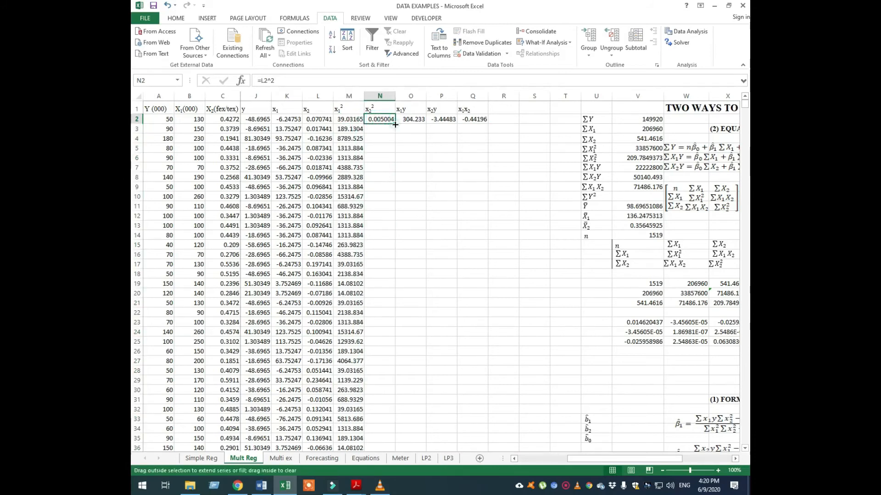
{"action": "double_click", "coordinate": [395, 124]}
{"action": "left_click", "coordinate": [412, 120]}
{"action": "double_click", "coordinate": [426, 124]}
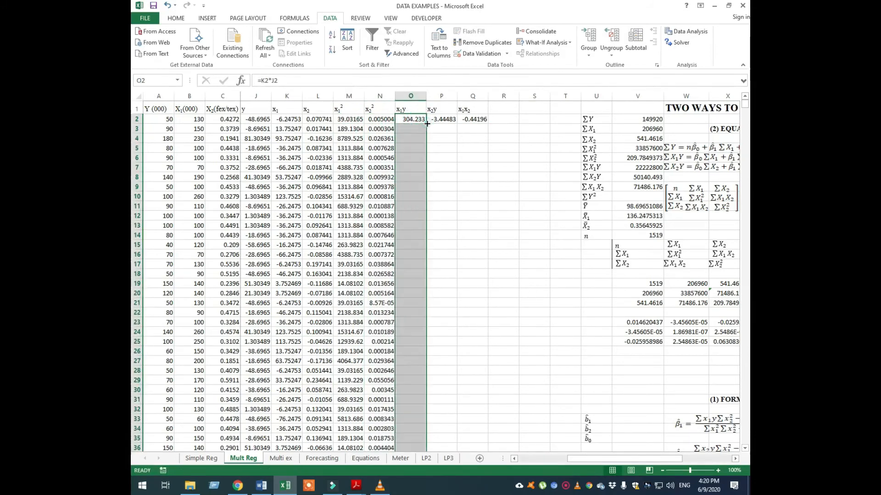
{"action": "left_click", "coordinate": [442, 120]}
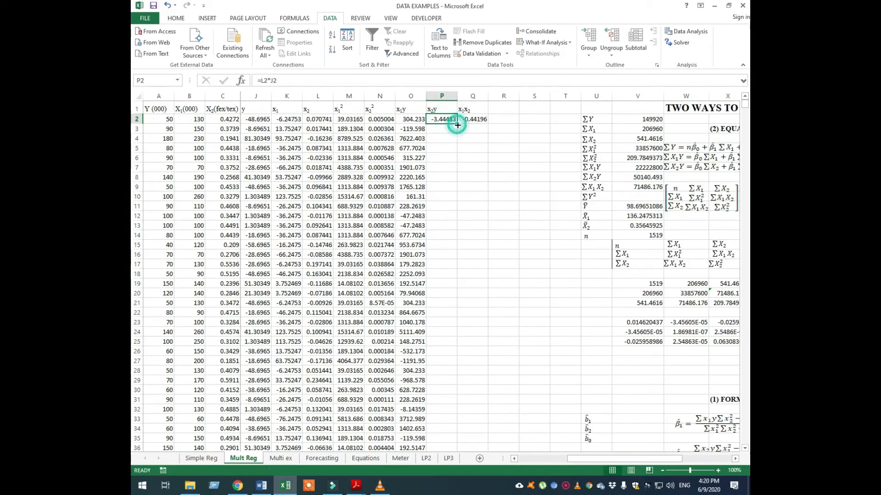
{"action": "double_click", "coordinate": [460, 121]}
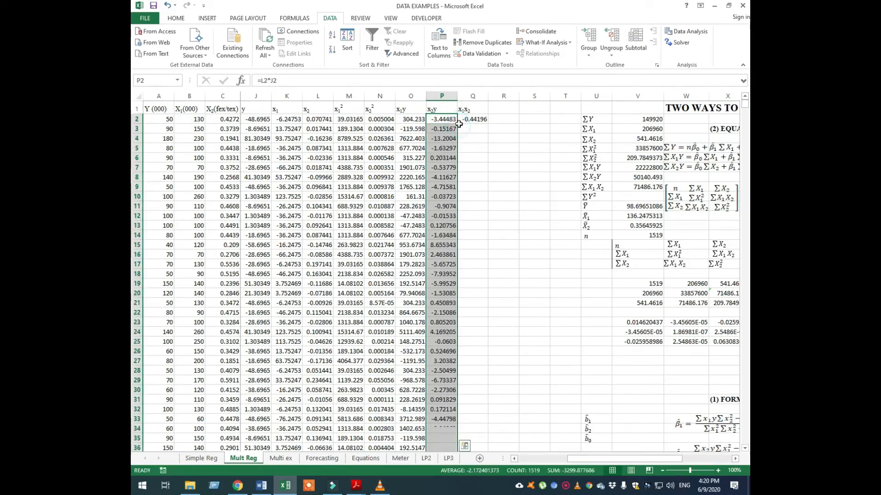
{"action": "left_click", "coordinate": [469, 119]}
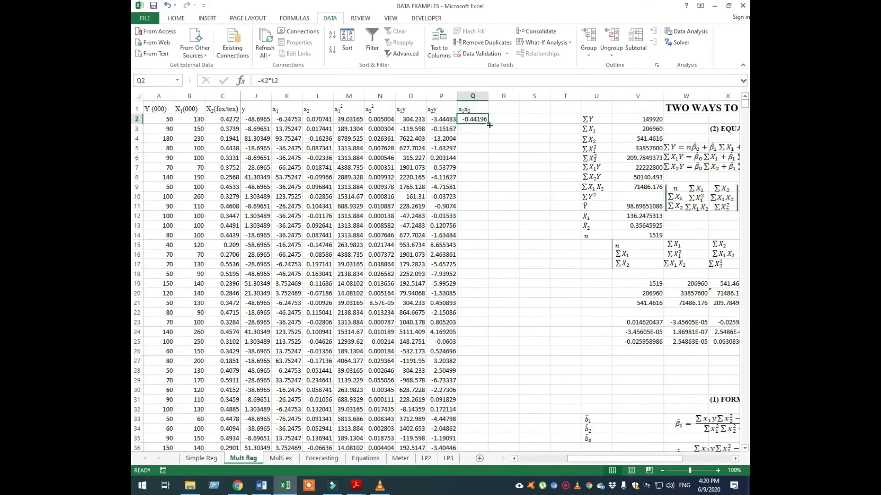
{"action": "double_click", "coordinate": [490, 125]}
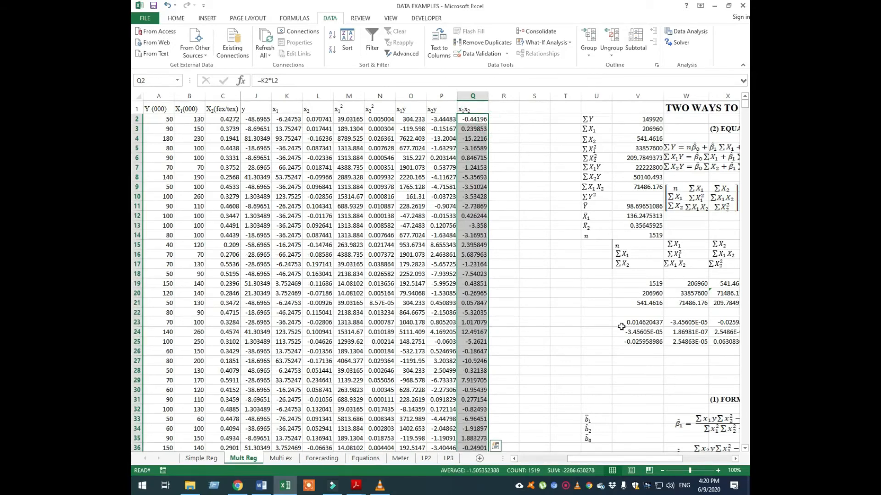
- Examine the deviation sums in V37:V41 and the formula-method expressions for β1, β2 and β0
{"action": "scroll", "coordinate": [624, 339], "scroll_direction": "down", "scroll_amount": 3}
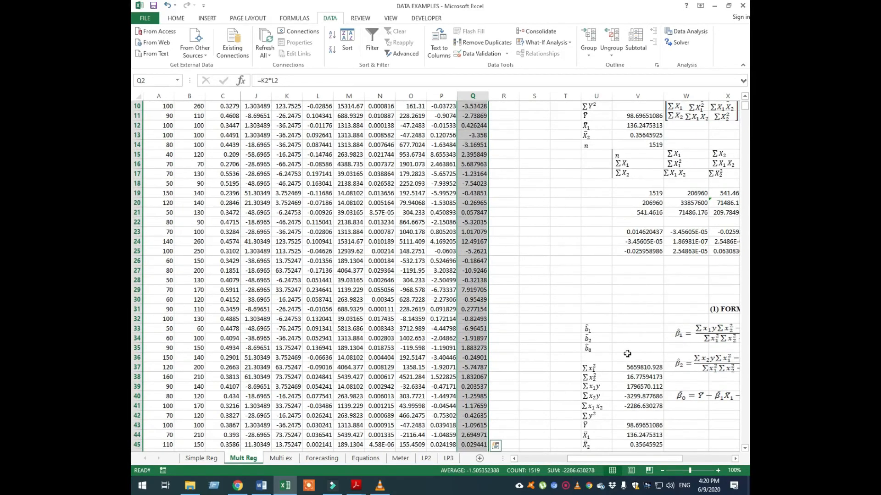
{"action": "scroll", "coordinate": [627, 354], "scroll_direction": "down", "scroll_amount": 1}
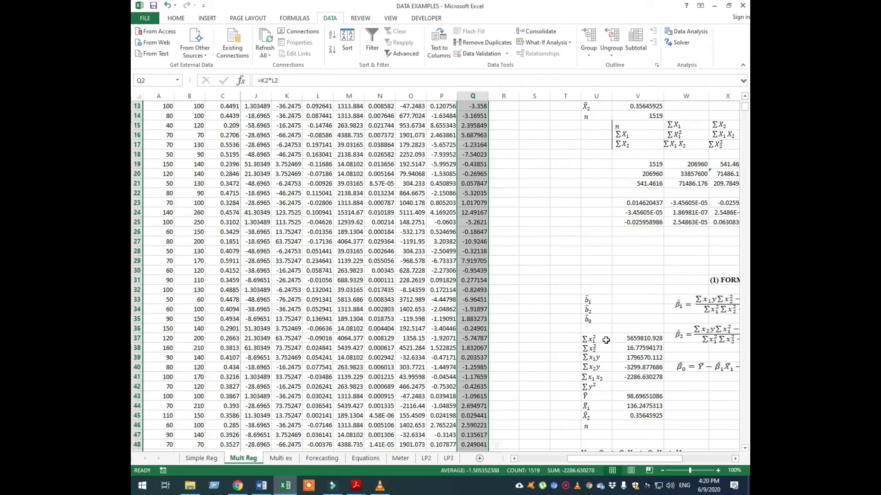
{"action": "left_click_drag", "start_coordinate": [631, 338], "coordinate": [634, 374]}
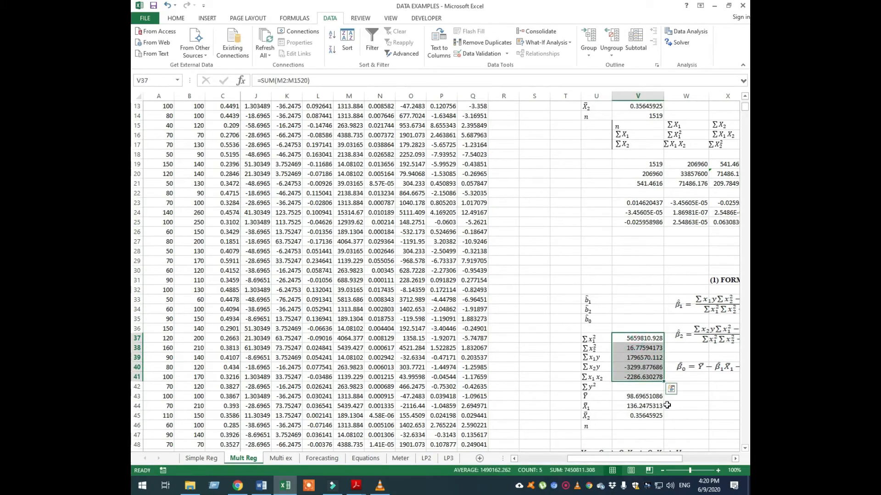
{"action": "left_click", "coordinate": [734, 459]}
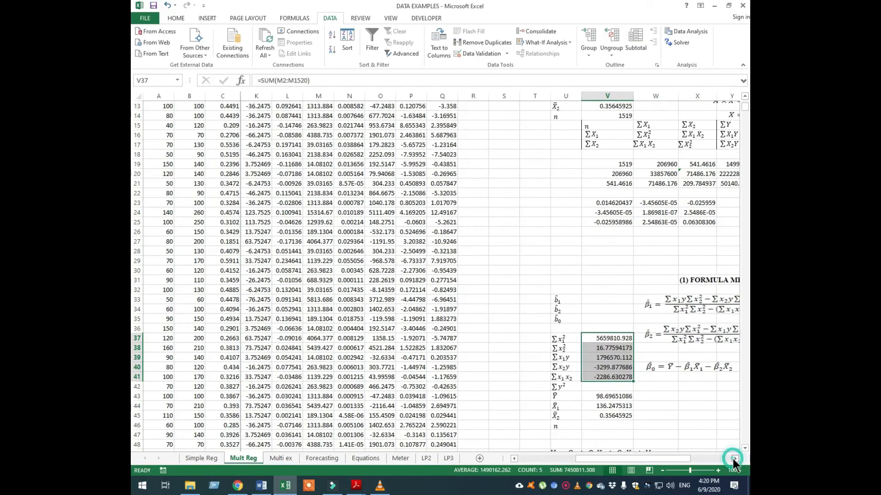
{"action": "left_click", "coordinate": [735, 459]}
{"action": "left_click", "coordinate": [734, 459]}
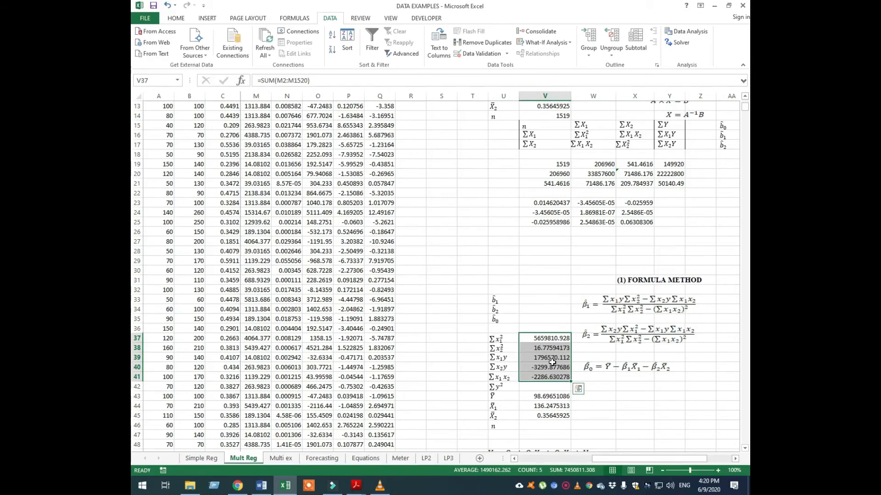
{"action": "left_click", "coordinate": [635, 395]}
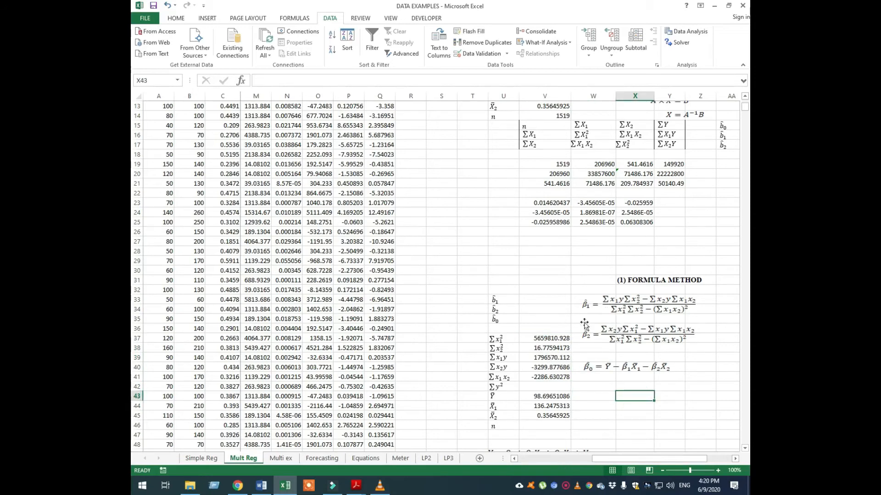
{"action": "left_click", "coordinate": [620, 306]}
{"action": "left_click", "coordinate": [618, 337]}
{"action": "left_click", "coordinate": [621, 368]}
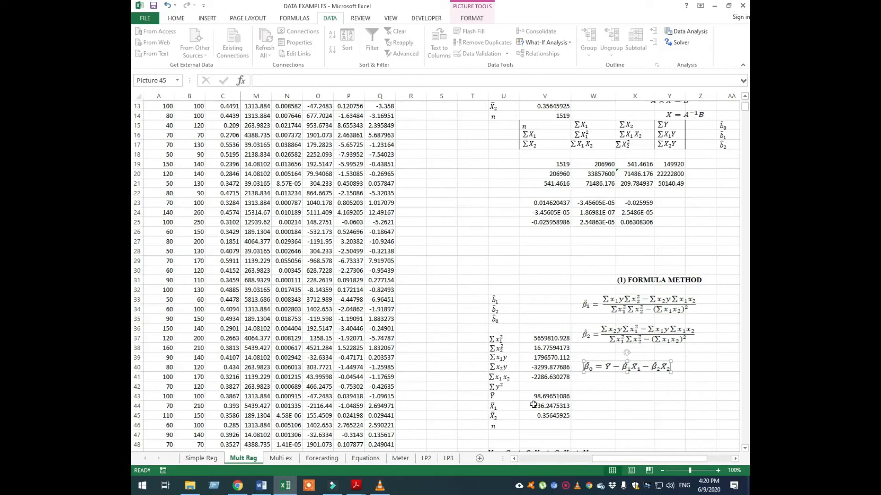
- Enter the bracket skeleton =(()-())/(()-()) for the b1 formula in V33
{"action": "left_click", "coordinate": [528, 300]}
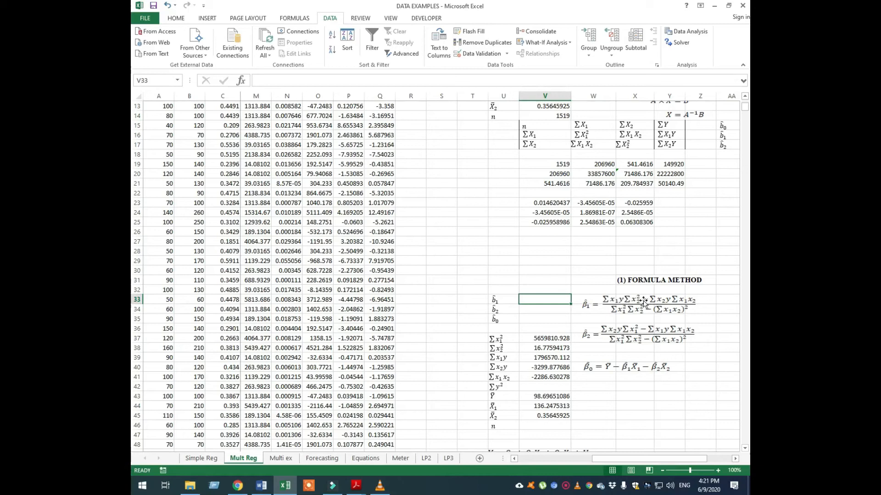
{"action": "type", "text": "(()-())/(()-("}
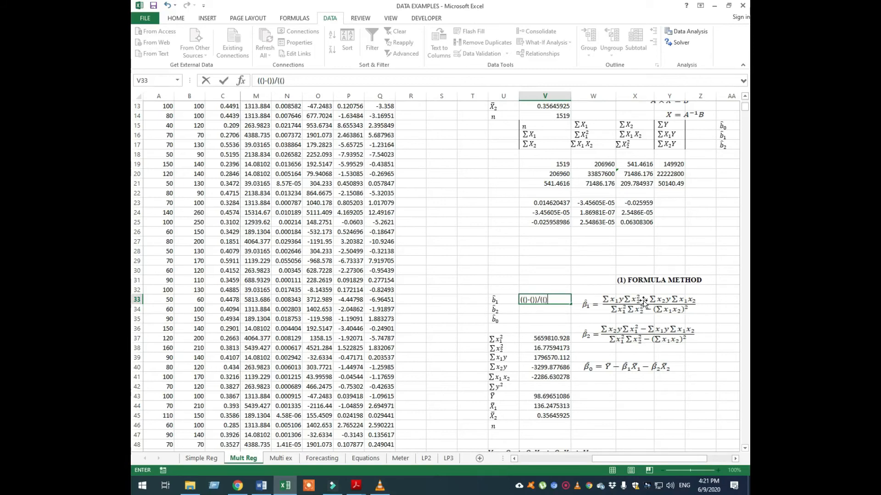
{"action": "type", "text": "("}
{"action": "left_click", "coordinate": [522, 300]}
{"action": "type", "text": "="}
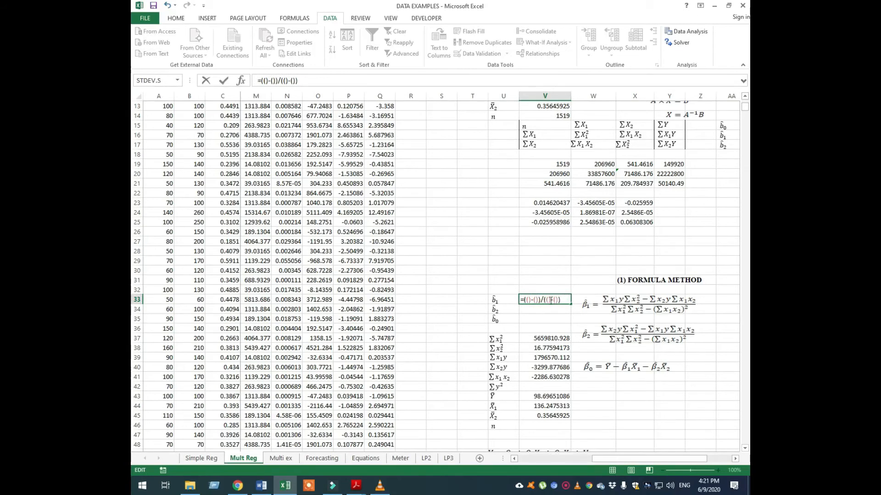
- Fill in the numerator of the b1 formula in V33 as (V39*V38)-(V40*V41)
{"action": "left_click", "coordinate": [529, 300]}
{"action": "left_click", "coordinate": [552, 357]}
{"action": "type", "text": "*"}
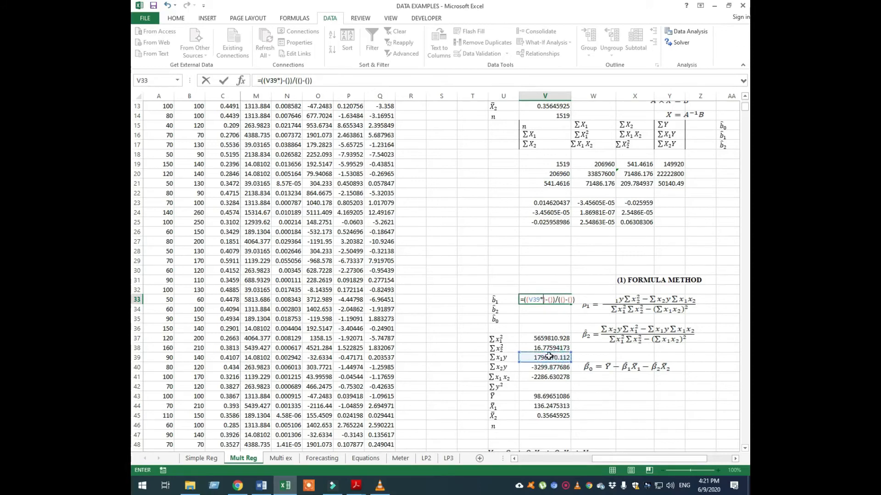
{"action": "left_click", "coordinate": [531, 349]}
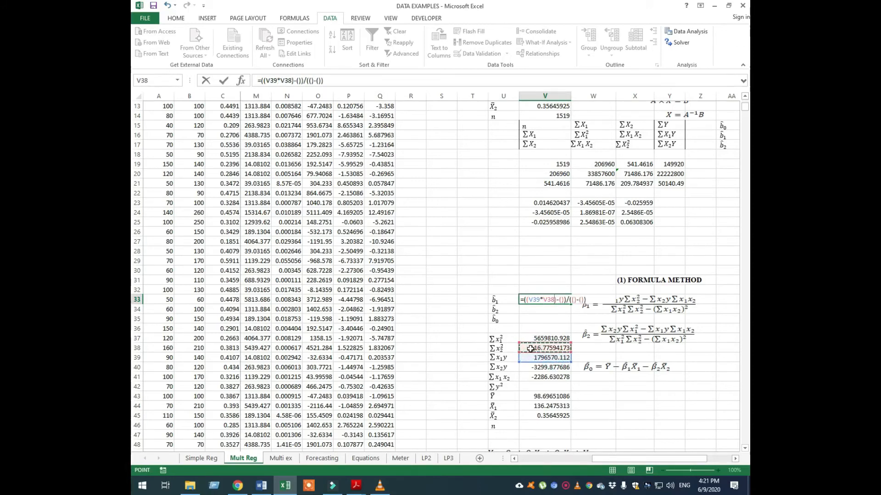
{"action": "left_click", "coordinate": [561, 300]}
{"action": "left_click", "coordinate": [555, 367]}
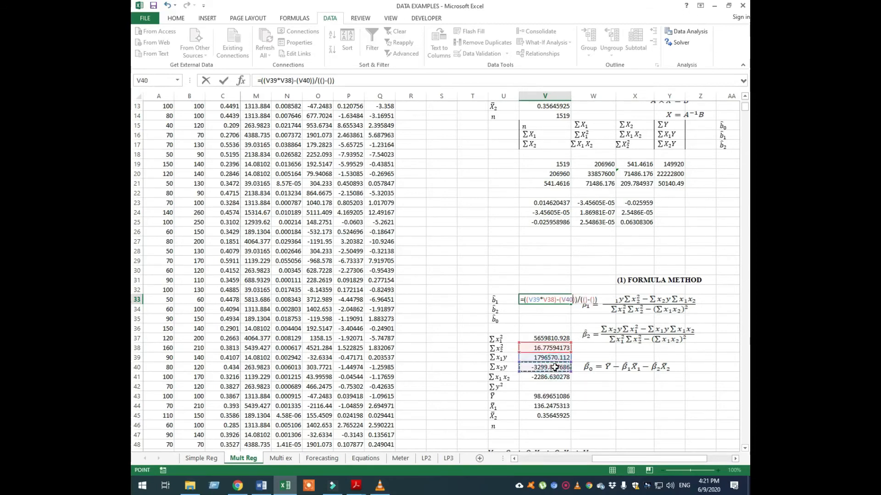
{"action": "type", "text": "*"}
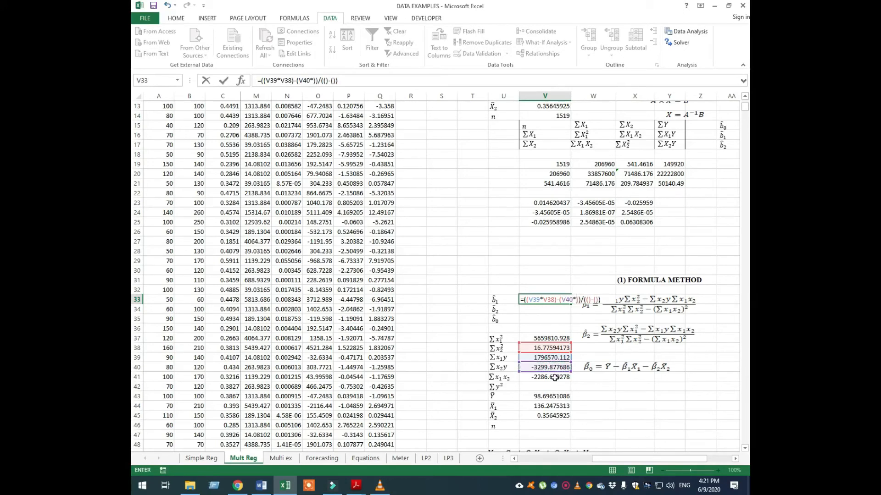
{"action": "left_click", "coordinate": [555, 377]}
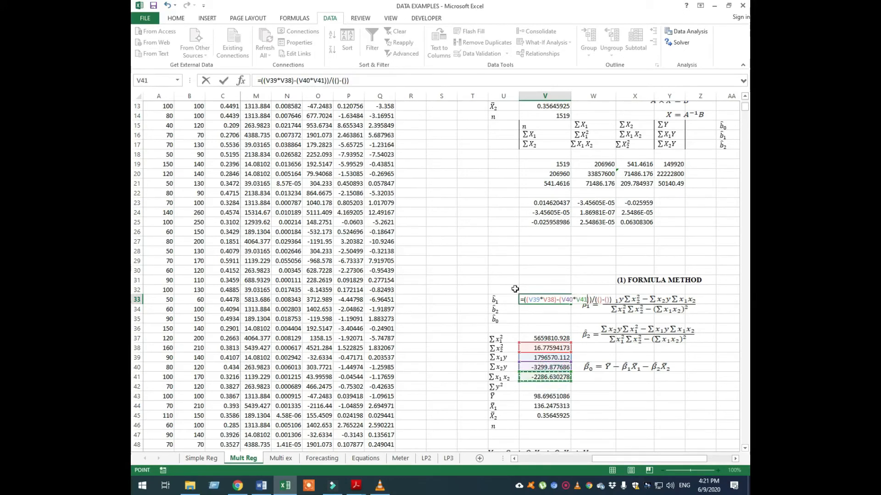
- Complete the b1 formula in V33 with the denominator (V37*V38)-(V41^2) and compare the result with the equation-method b1
{"action": "left_click", "coordinate": [337, 82]}
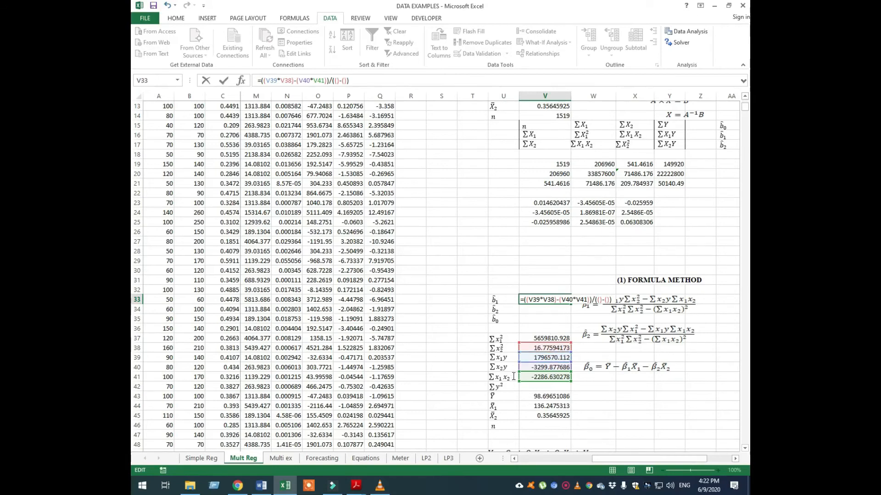
{"action": "left_click", "coordinate": [530, 339]}
{"action": "type", "text": "*"}
{"action": "left_click", "coordinate": [530, 348]}
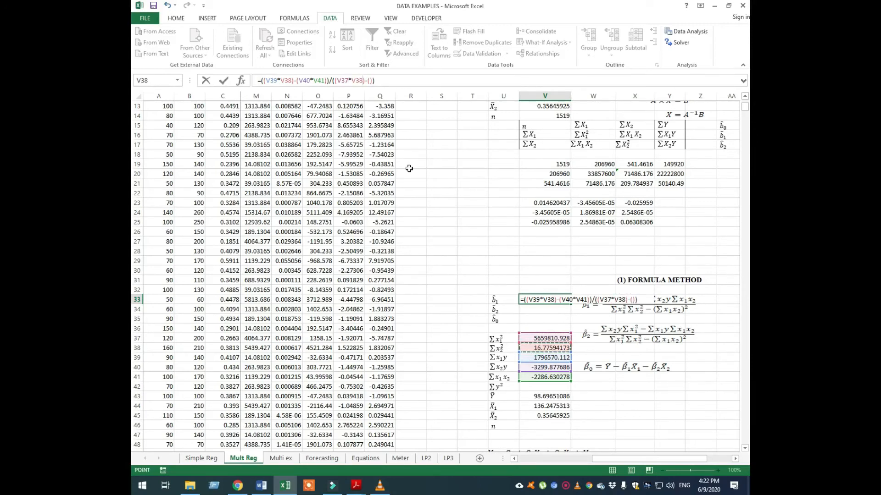
{"action": "left_click", "coordinate": [369, 81]}
{"action": "left_click", "coordinate": [556, 378]}
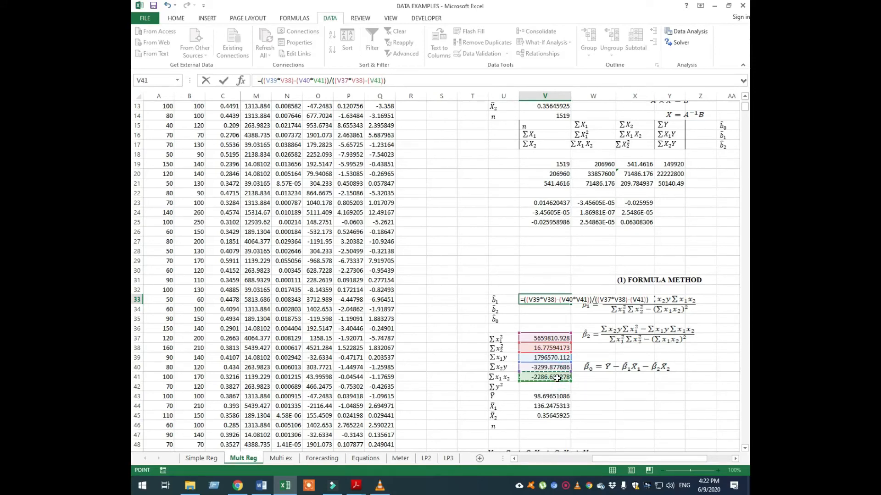
{"action": "type", "text": "^2"}
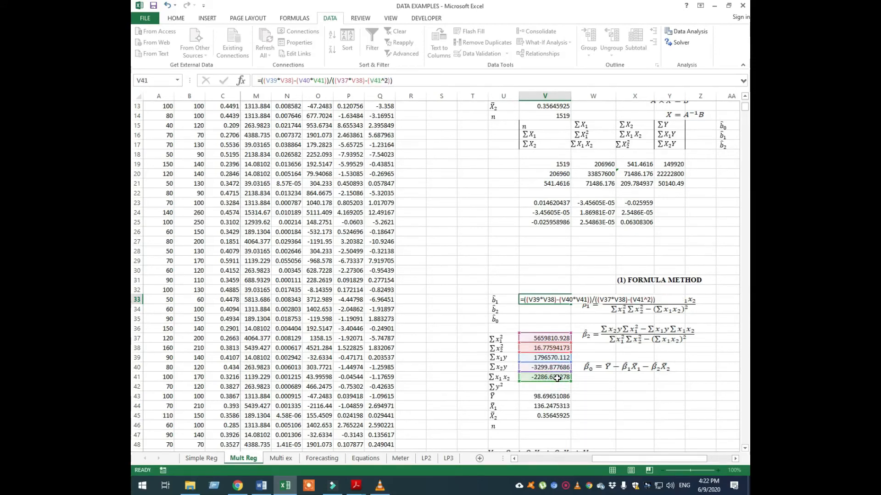
{"action": "key", "text": "Return"}
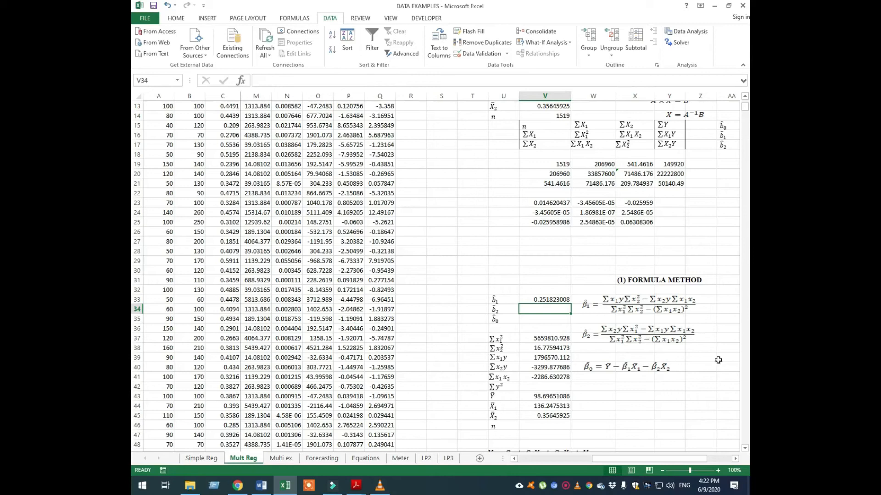
{"action": "left_click", "coordinate": [736, 458]}
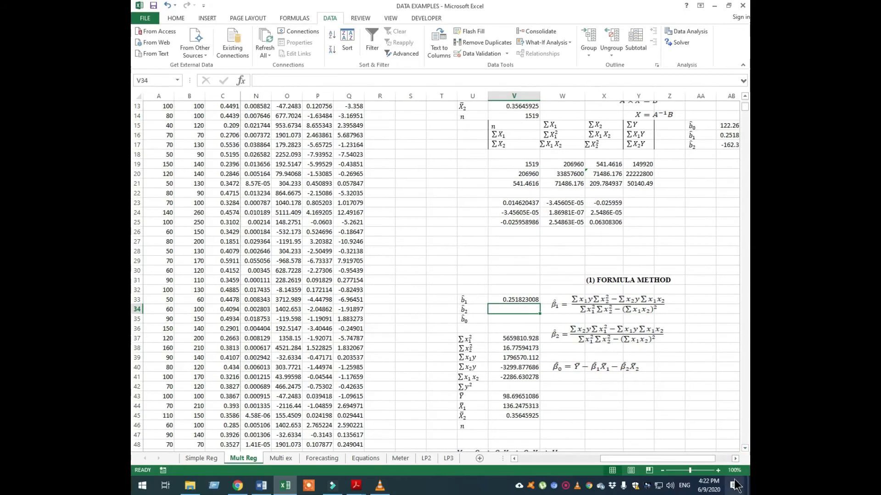
{"action": "left_click", "coordinate": [735, 458]}
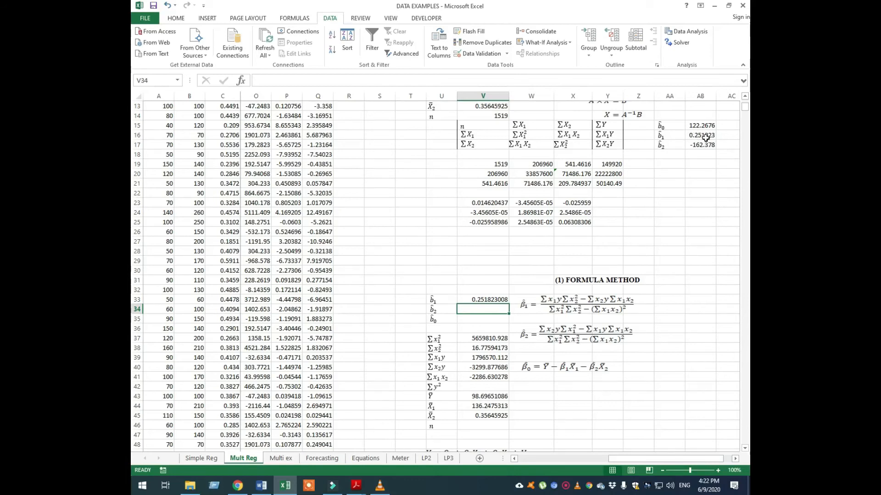
- Compare b1 from both methods and enter the bracket skeleton =(()-())/(()-()) for the b2 formula in V34
{"action": "left_click_drag", "start_coordinate": [678, 136], "coordinate": [688, 135]}
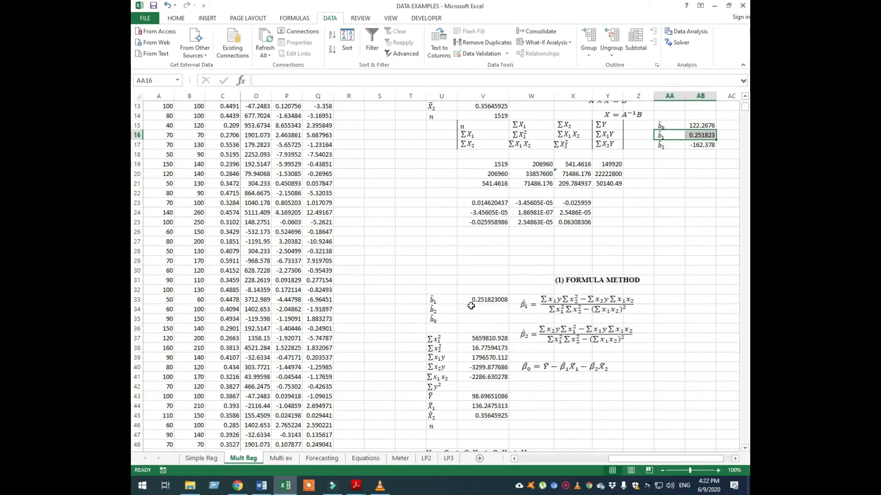
{"action": "left_click_drag", "start_coordinate": [449, 301], "coordinate": [460, 300]}
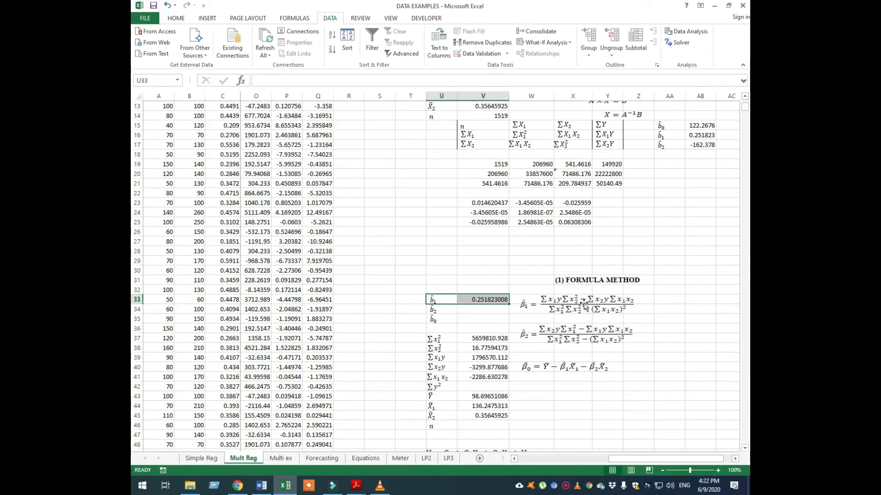
{"action": "left_click", "coordinate": [492, 309]}
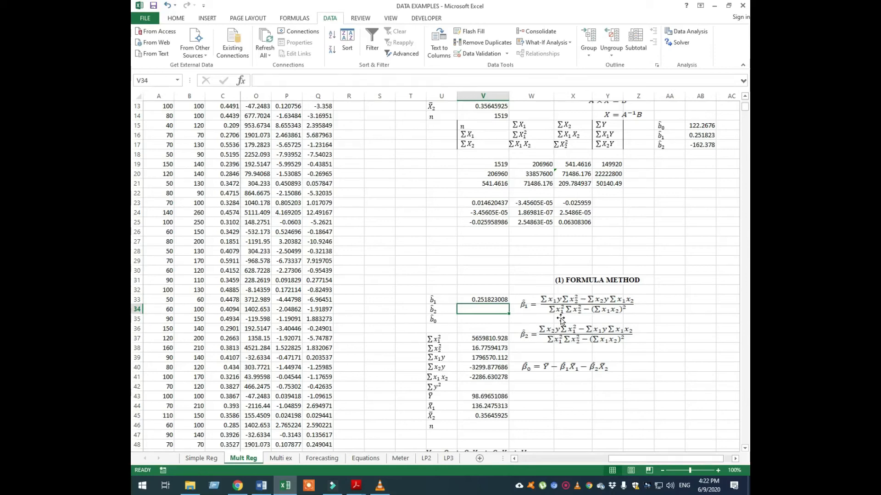
{"action": "type", "text": "=(()-"}
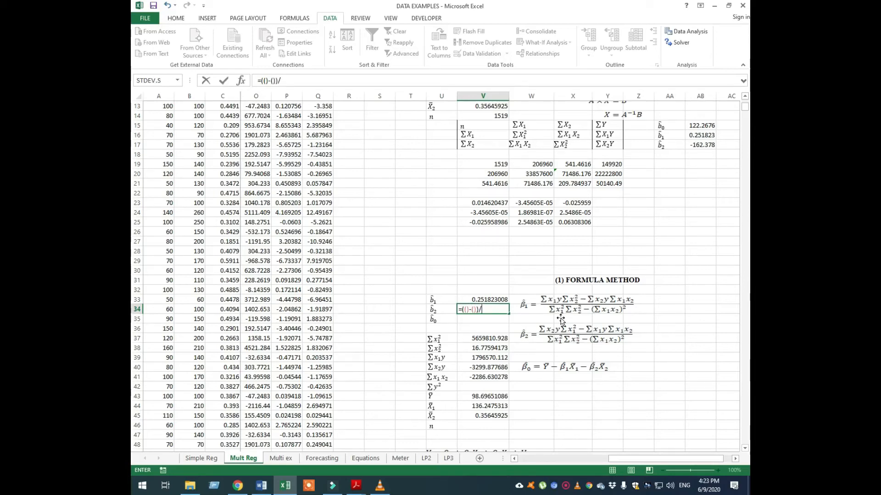
{"action": "type", "text": "()-())"}
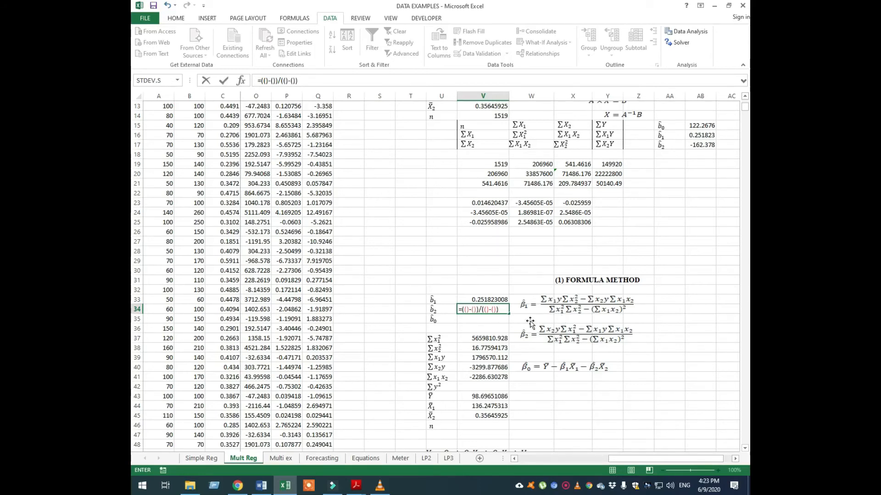
- Fill in the numerator of the b2 formula in V34 as (V40*V37)-(V39*V41)
{"action": "left_click", "coordinate": [463, 310]}
{"action": "left_click", "coordinate": [491, 369]}
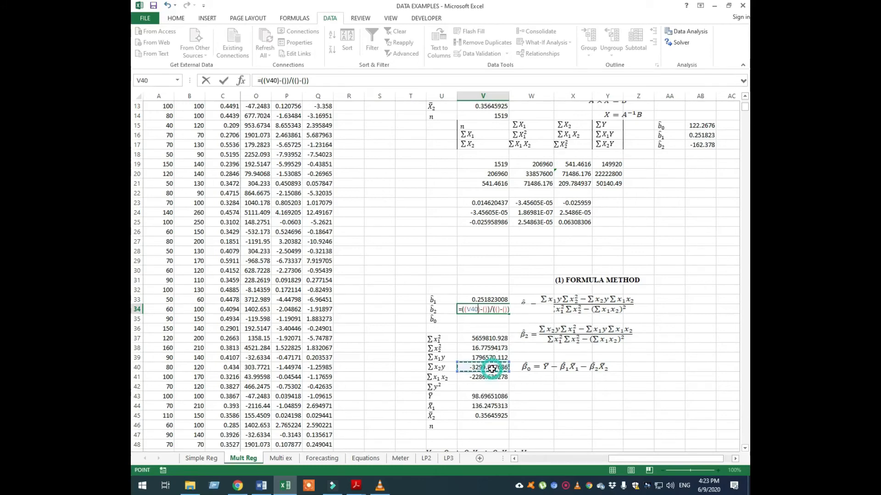
{"action": "type", "text": "*"}
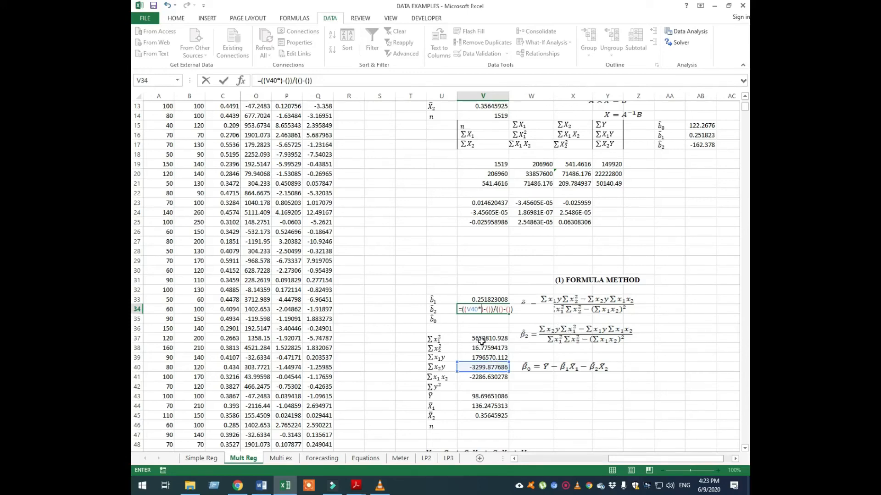
{"action": "left_click", "coordinate": [481, 340]}
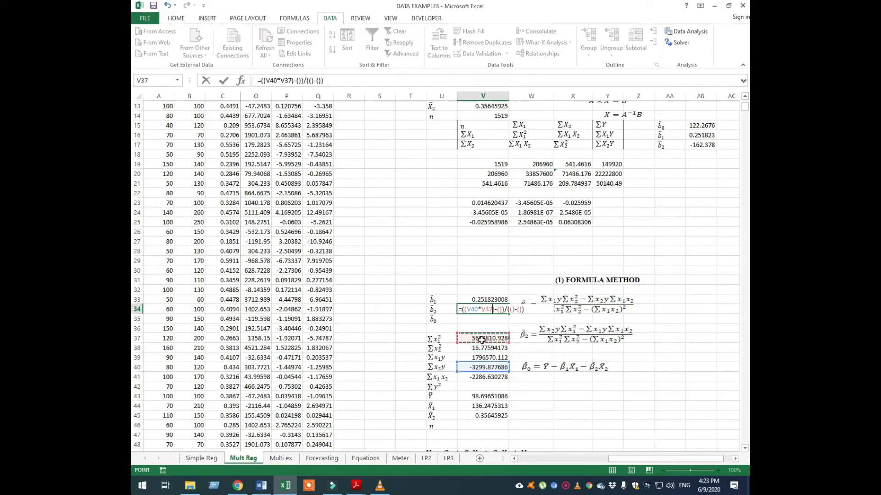
{"action": "left_click", "coordinate": [500, 311]}
{"action": "left_click", "coordinate": [472, 359]}
{"action": "type", "text": "*"}
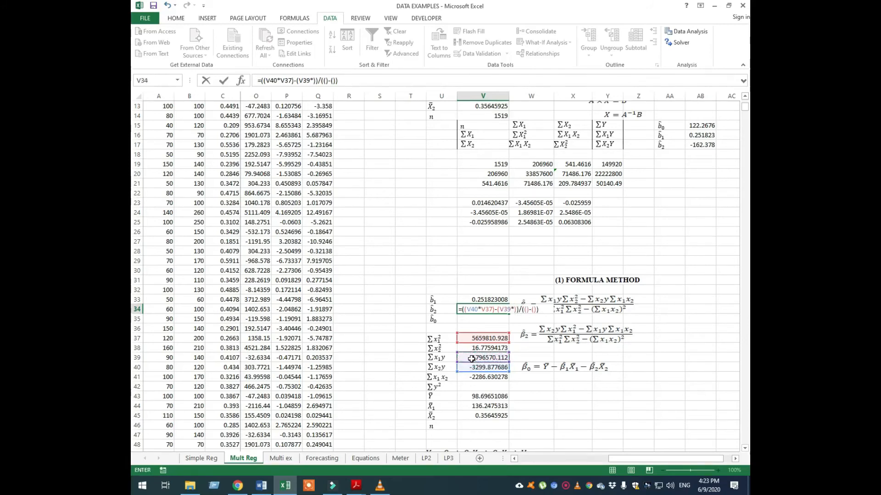
{"action": "left_click", "coordinate": [479, 377]}
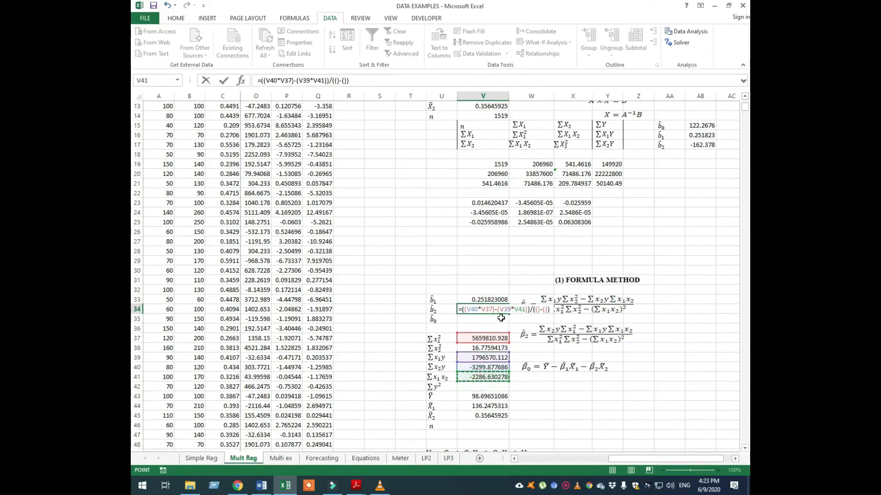
- Fill in the denominator of the b2 formula in V34 as (V37*V38)-(V41^) and try to commit it
{"action": "left_click", "coordinate": [337, 81]}
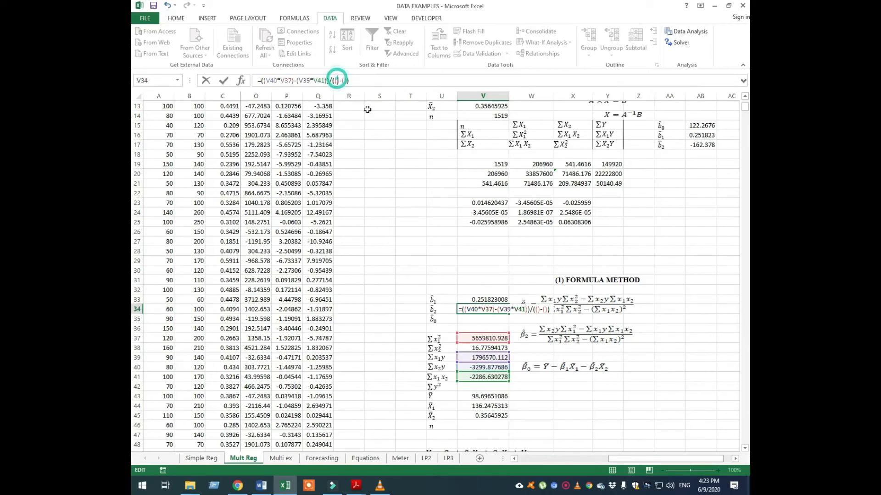
{"action": "left_click", "coordinate": [469, 338]}
{"action": "type", "text": "*"}
{"action": "left_click", "coordinate": [474, 347]}
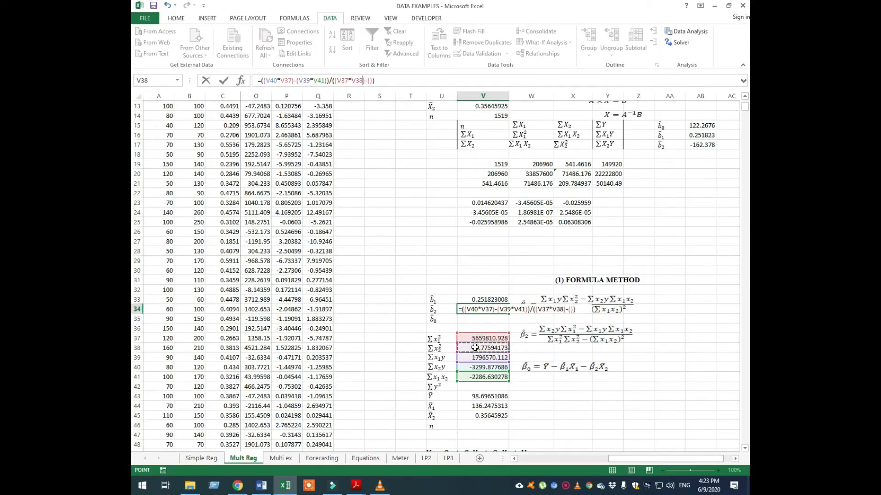
{"action": "left_click", "coordinate": [369, 80]}
{"action": "left_click", "coordinate": [476, 378]}
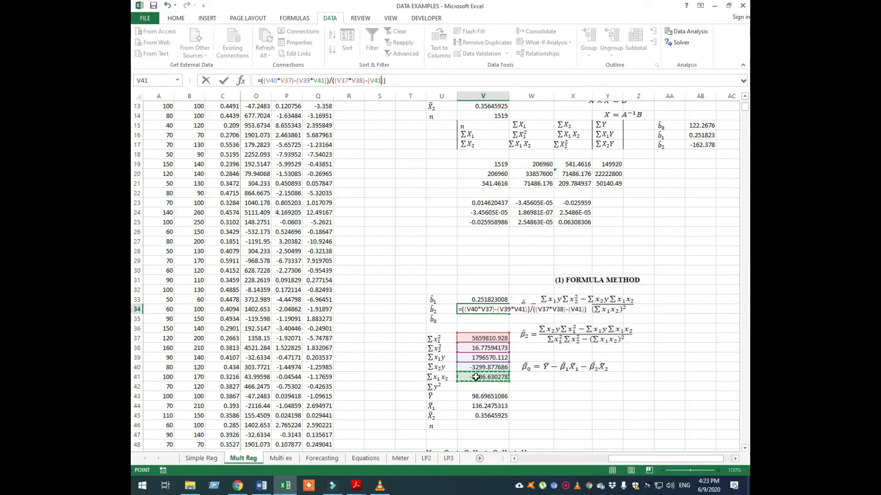
{"action": "type", "text": "^"}
{"action": "key", "text": "Return"}
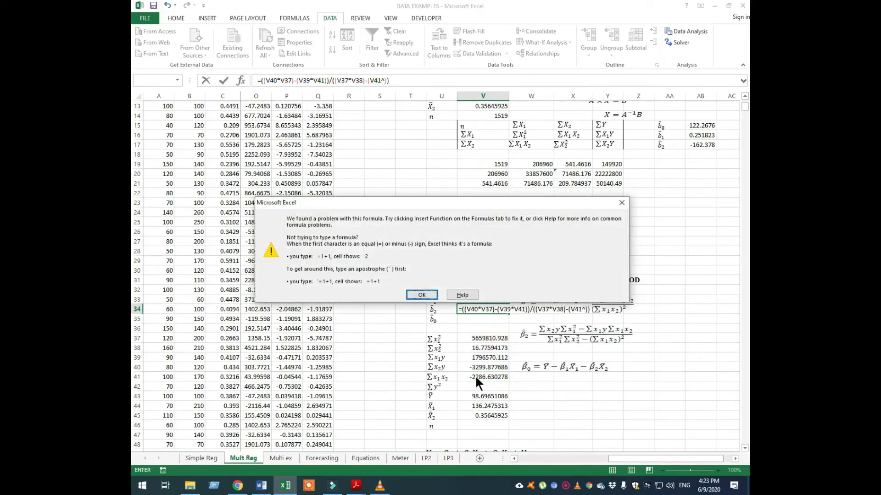
{"action": "left_click", "coordinate": [431, 295]}
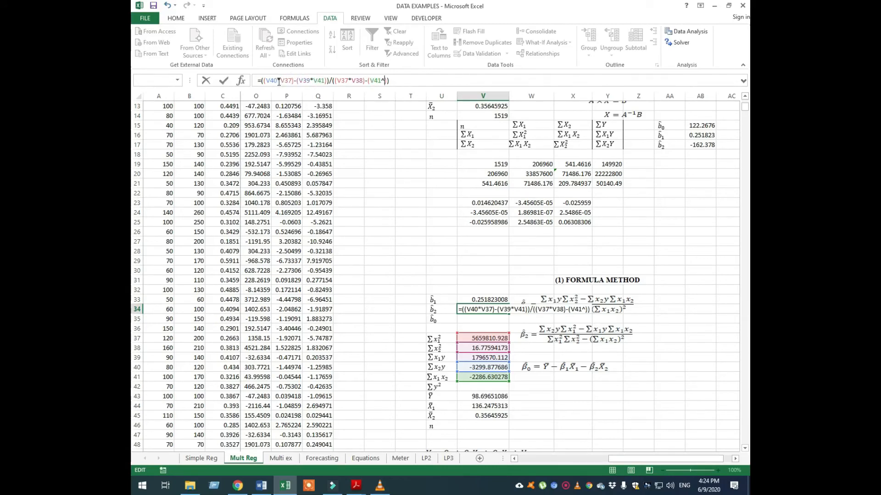
- Check the numerator and denominator references of the V34 formula one by one against the deviation sums in V37:V41
{"action": "left_click_drag", "start_coordinate": [278, 81], "coordinate": [271, 82]}
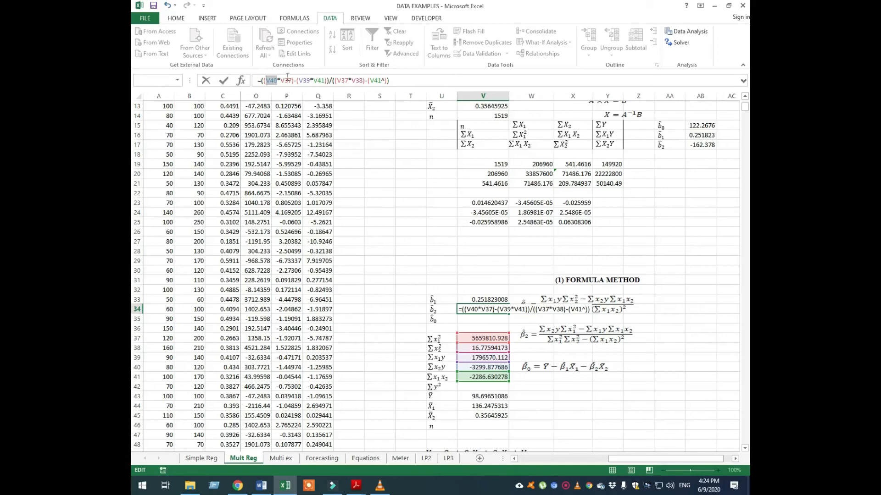
{"action": "left_click_drag", "start_coordinate": [292, 81], "coordinate": [280, 82]}
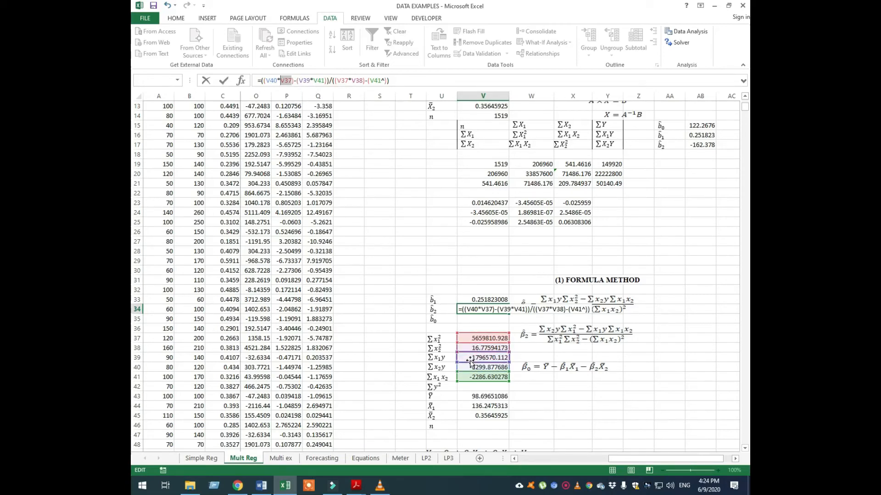
{"action": "left_click", "coordinate": [304, 80]}
{"action": "left_click_drag", "start_coordinate": [304, 80], "coordinate": [301, 82]}
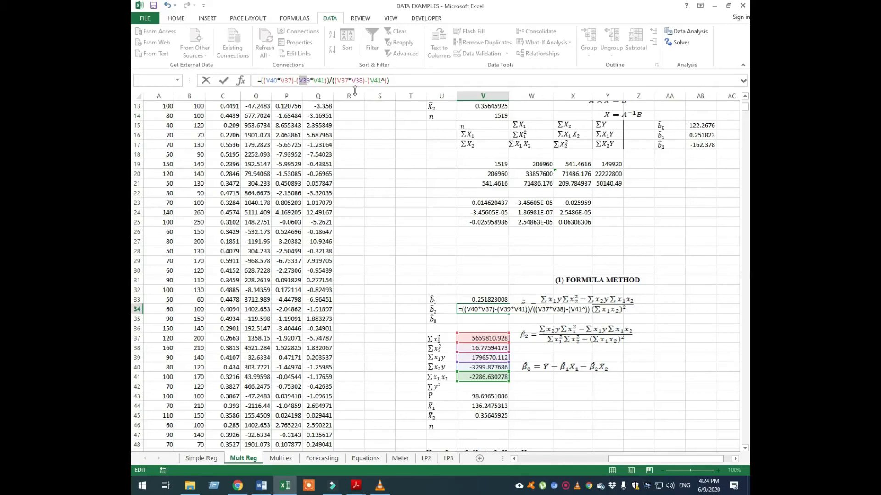
{"action": "left_click_drag", "start_coordinate": [324, 80], "coordinate": [317, 81]}
{"action": "left_click", "coordinate": [476, 377]}
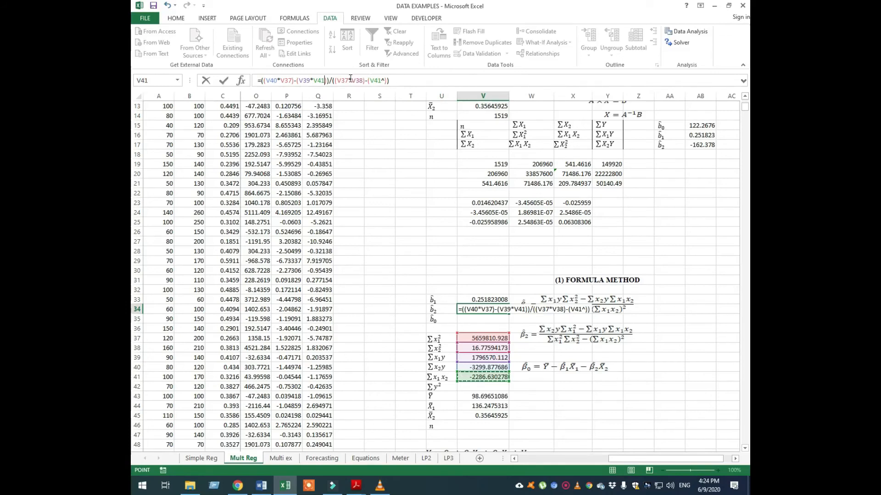
{"action": "left_click_drag", "start_coordinate": [347, 80], "coordinate": [336, 80]}
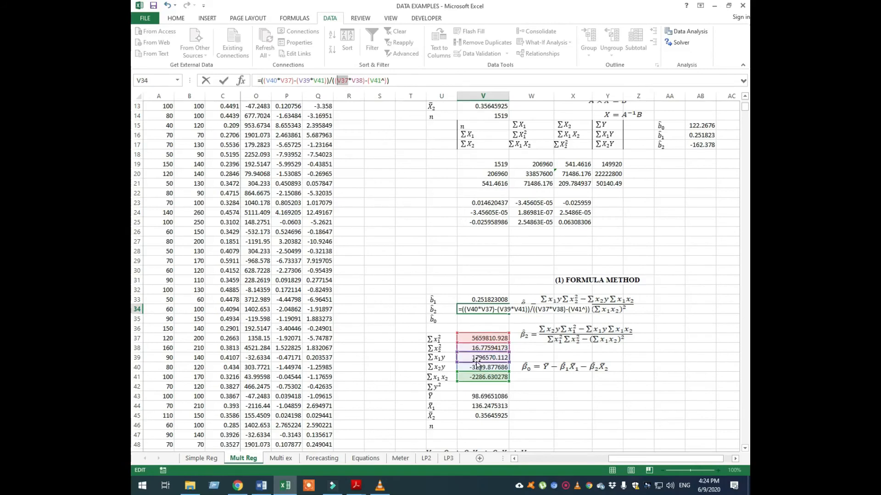
{"action": "left_click", "coordinate": [470, 338]}
{"action": "left_click_drag", "start_coordinate": [360, 80], "coordinate": [351, 81]}
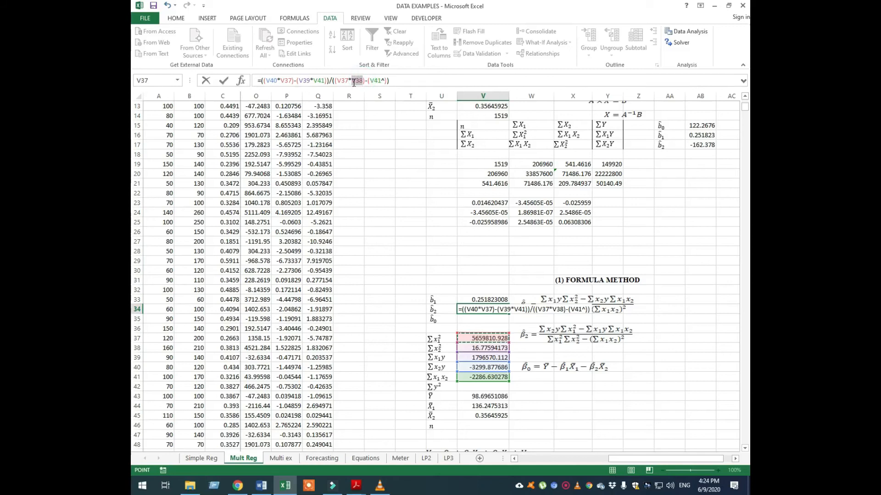
{"action": "left_click", "coordinate": [481, 348]}
- Complete the last term of the b2 denominator as V41^2, commit the formula, and compare b2 with the equation-method estimate
{"action": "left_click", "coordinate": [382, 81]}
{"action": "type", "text": "2"}
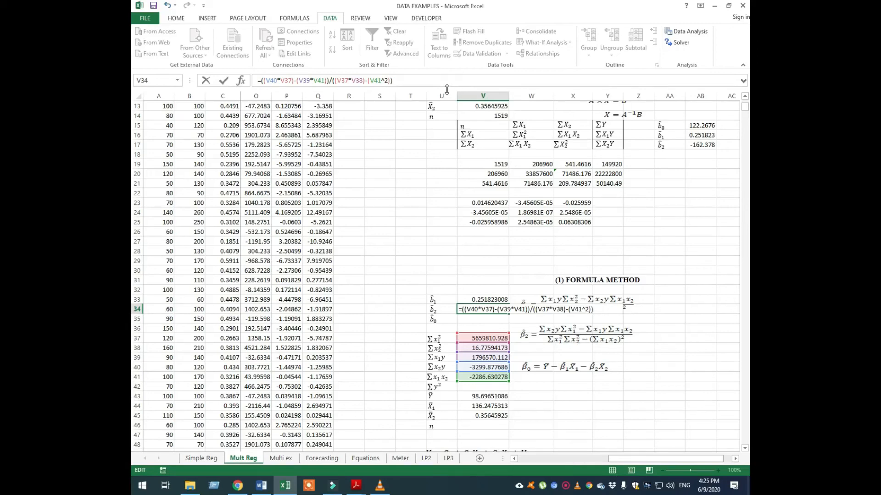
{"action": "key", "text": "Return"}
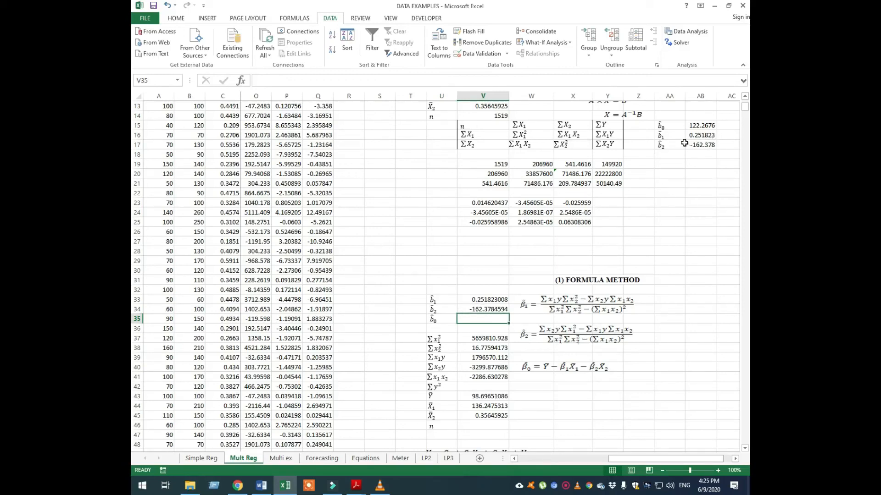
{"action": "left_click_drag", "start_coordinate": [702, 145], "coordinate": [680, 146]}
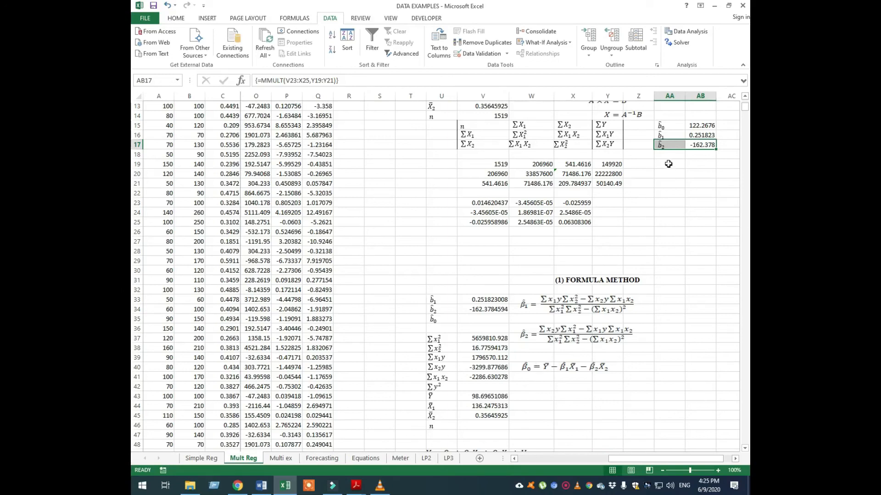
- Shift the picture of the β0 expression slightly to the right beneath the β2 expression
{"action": "left_click", "coordinate": [476, 316]}
{"action": "left_click", "coordinate": [543, 365]}
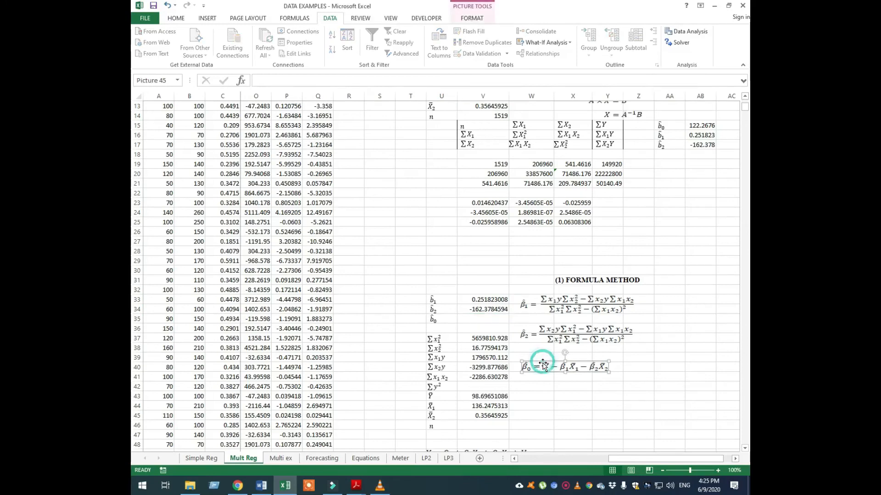
{"action": "left_click_drag", "start_coordinate": [543, 364], "coordinate": [546, 365]}
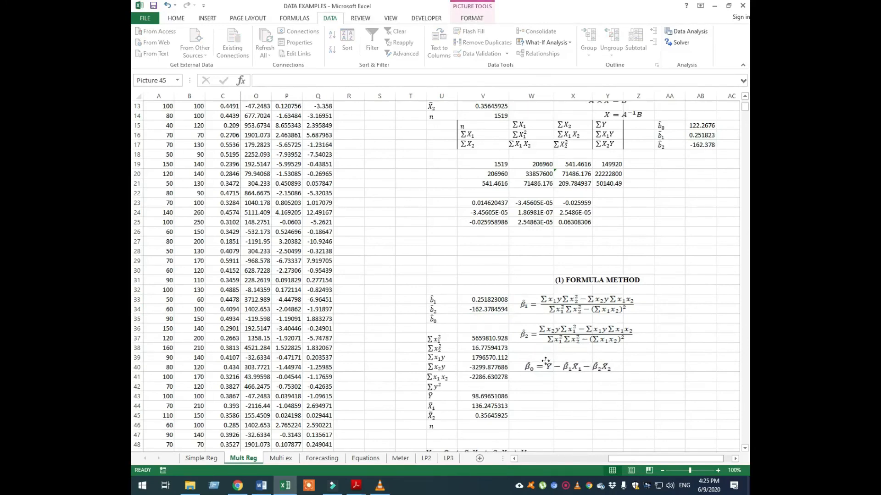
- Enter the b0 formula =V43-V33*V44-V34*V44 in V35 from the mean of Y, the two slopes and the regressor means
{"action": "left_click", "coordinate": [470, 319]}
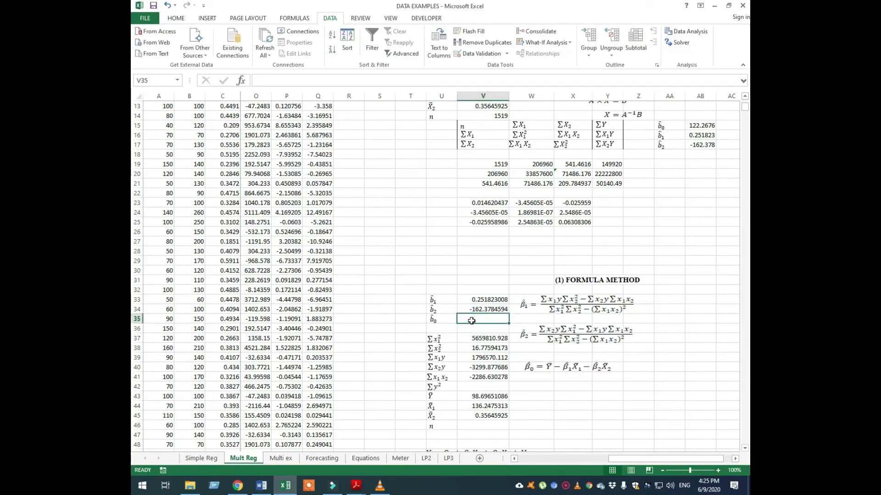
{"action": "type", "text": "="}
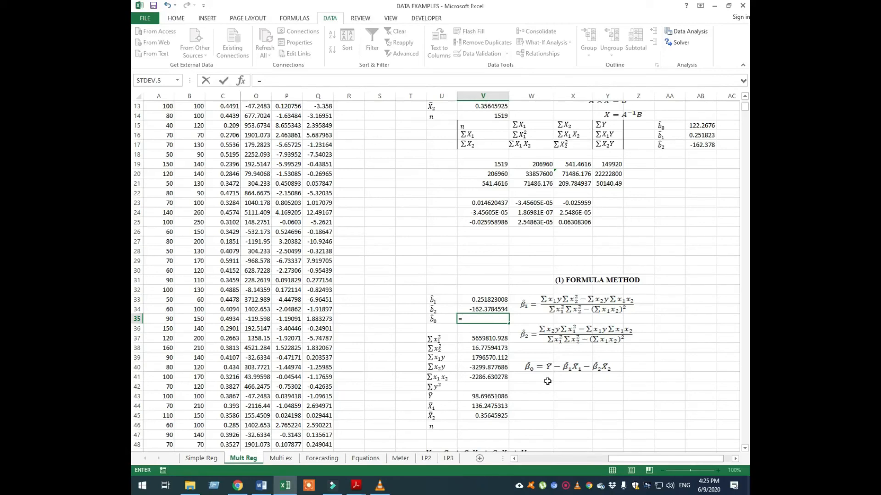
{"action": "left_click", "coordinate": [491, 397]}
{"action": "type", "text": "-"}
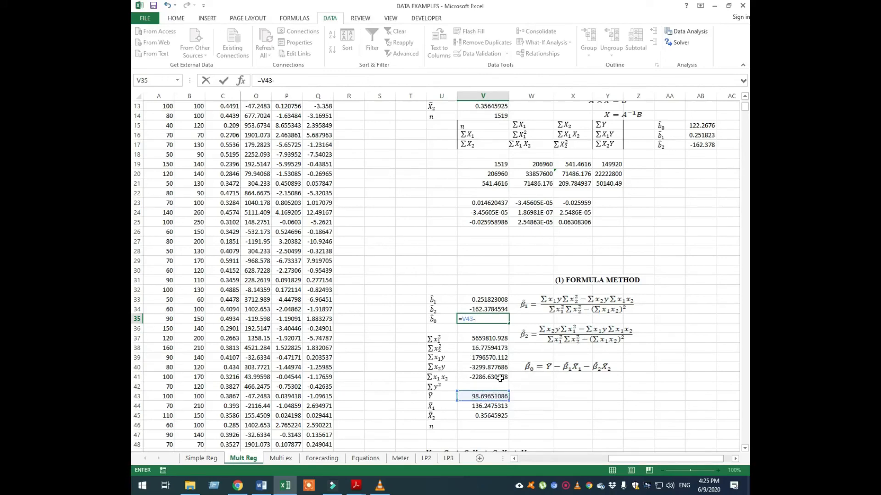
{"action": "left_click", "coordinate": [487, 301]}
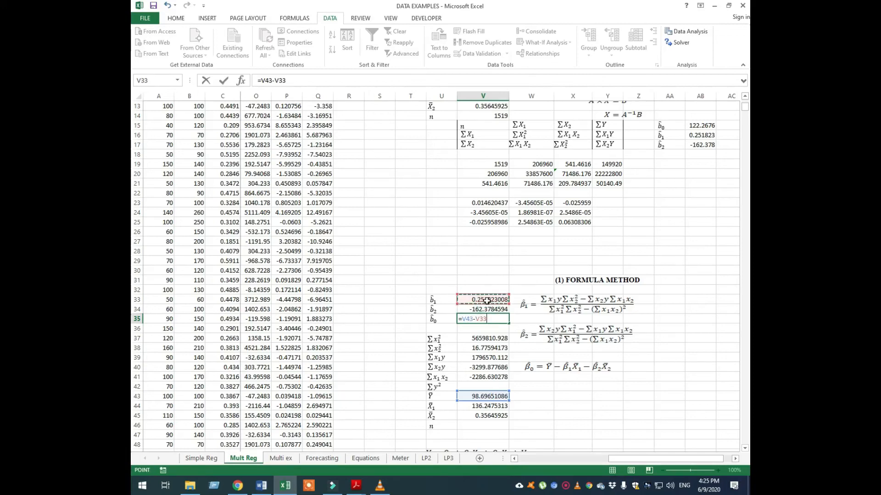
{"action": "type", "text": "*"}
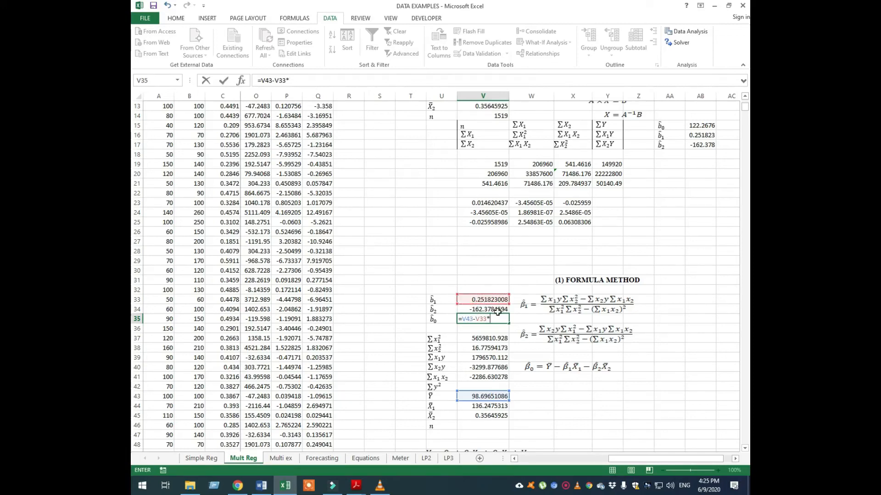
{"action": "left_click", "coordinate": [477, 407]}
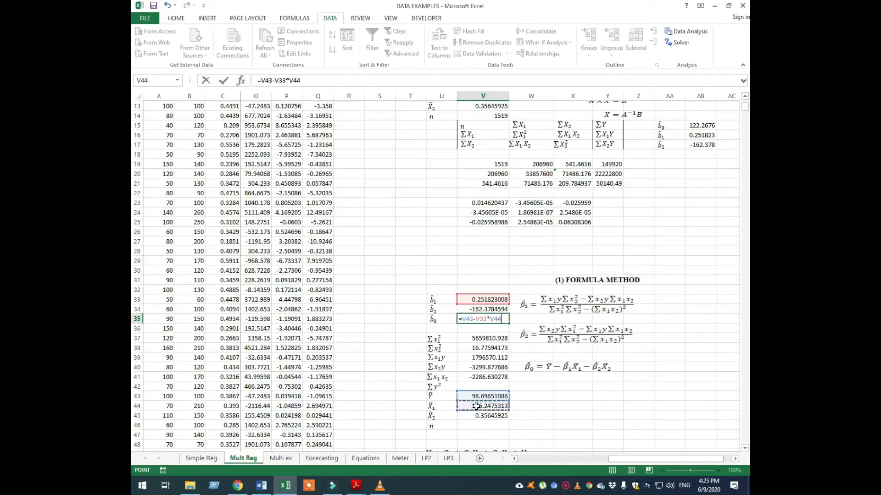
{"action": "type", "text": "-"}
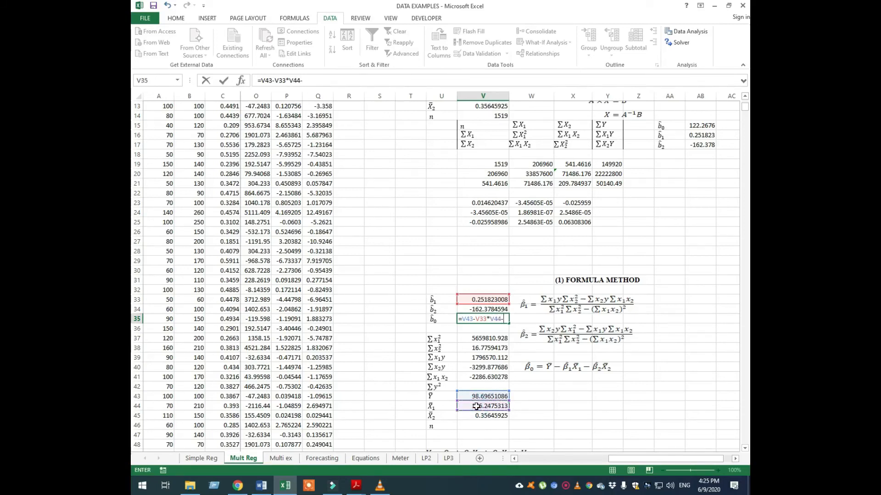
{"action": "left_click", "coordinate": [462, 308]}
{"action": "type", "text": "*"}
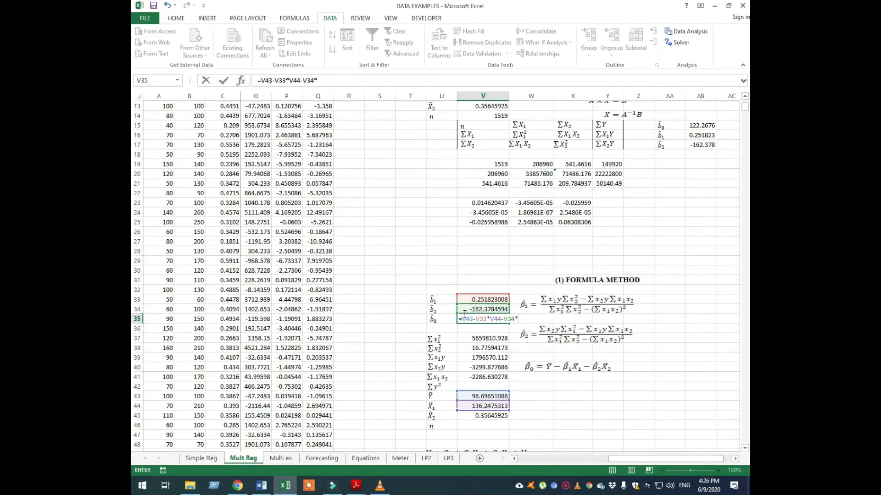
{"action": "left_click", "coordinate": [487, 406]}
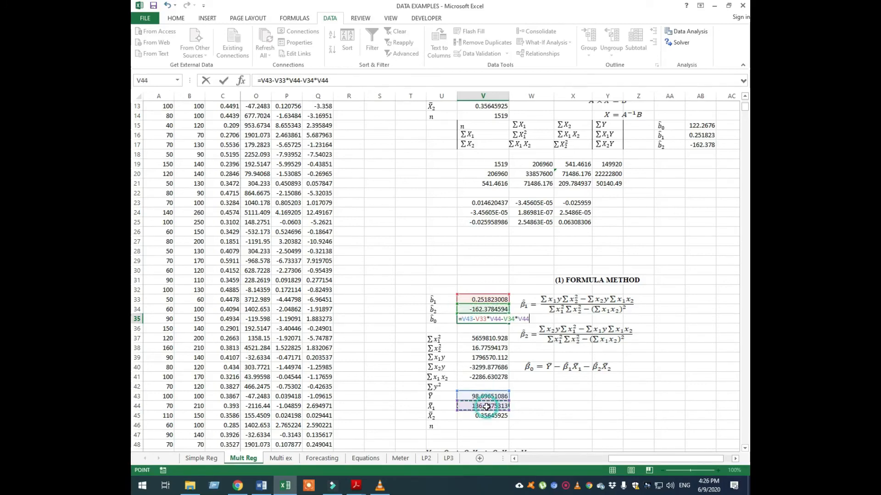
{"action": "key", "text": "Return"}
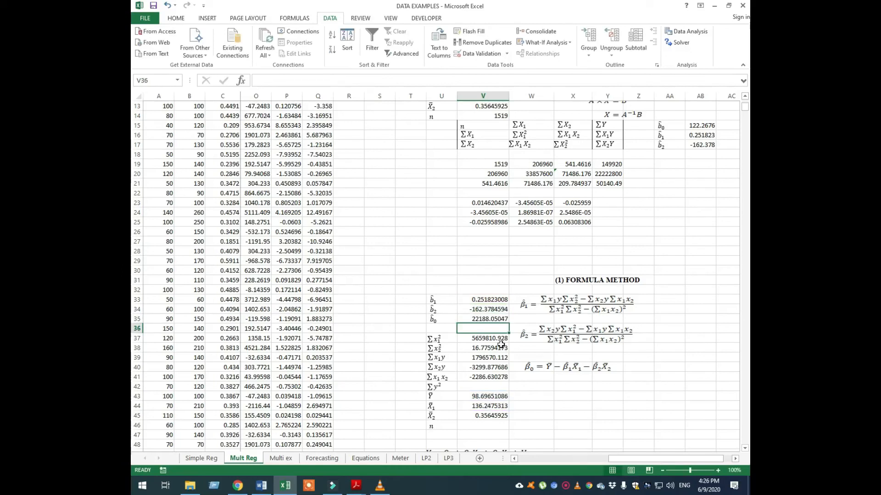
- Recheck the V43 reference in the V35 formula and enclose the product V33*V44 in parentheses
{"action": "left_click", "coordinate": [495, 319]}
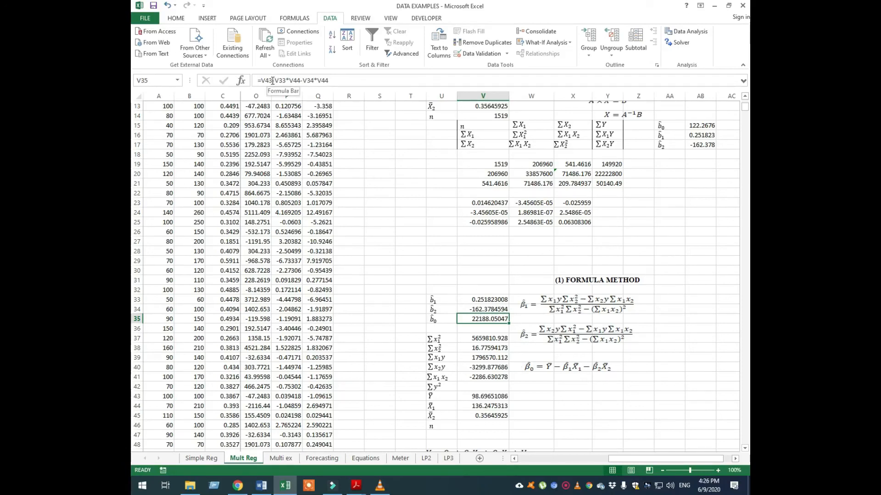
{"action": "left_click_drag", "start_coordinate": [272, 80], "coordinate": [264, 82]}
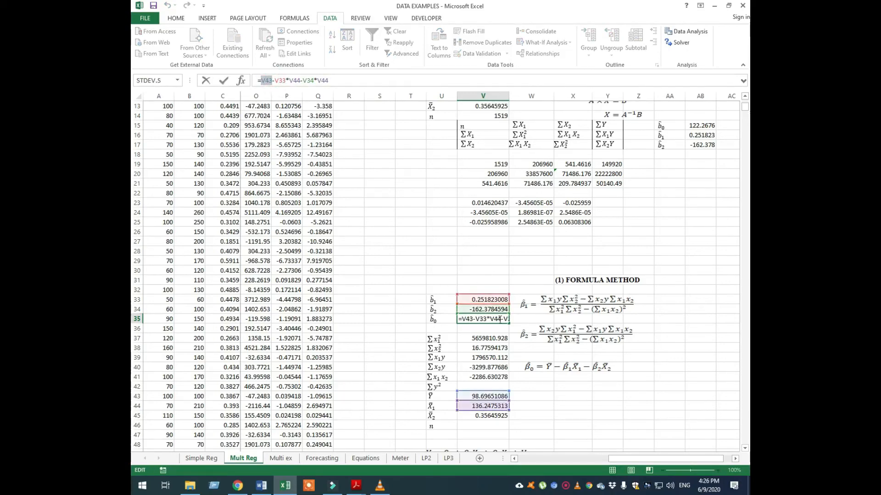
{"action": "left_click", "coordinate": [486, 396]}
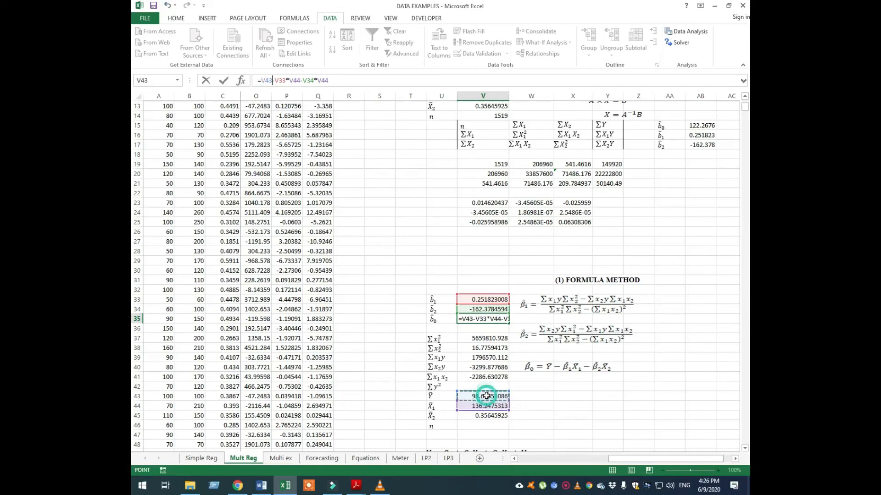
{"action": "left_click", "coordinate": [300, 80]}
{"action": "type", "text": ")"}
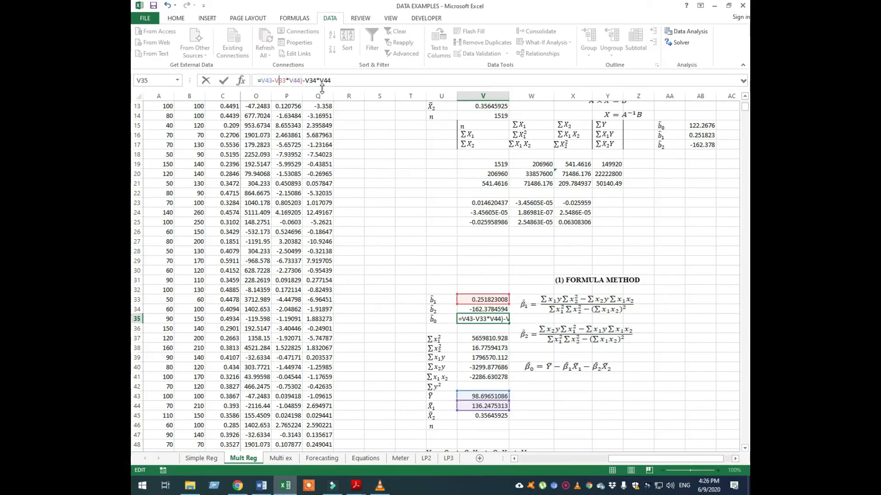
{"action": "type", "text": "("}
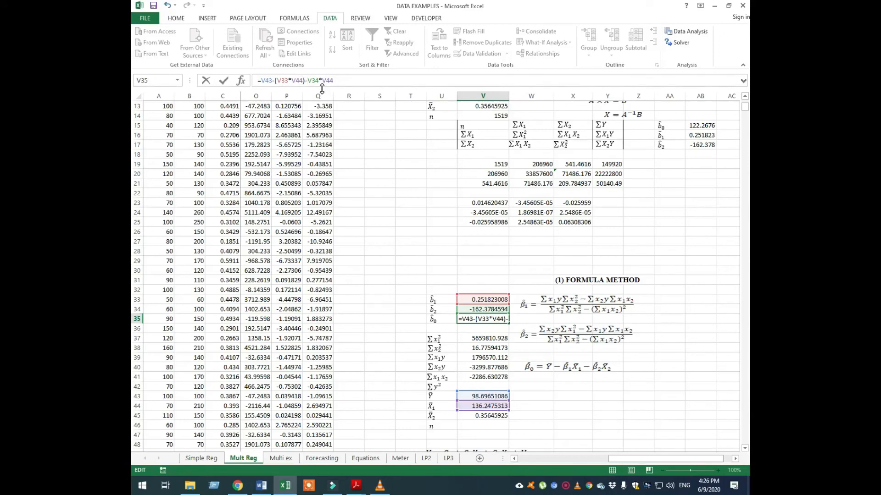
- Enclose the product V34*V44 in parentheses as well and commit the b0 formula
{"action": "type", "text": "("}
{"action": "key", "text": "Right"}
{"action": "key", "text": "Right"}
{"action": "key", "text": "Right"}
{"action": "key", "text": "Right"}
{"action": "key", "text": "Right"}
{"action": "key", "text": "Right"}
{"action": "key", "text": "Right"}
{"action": "type", "text": ")"}
{"action": "key", "text": "Return"}
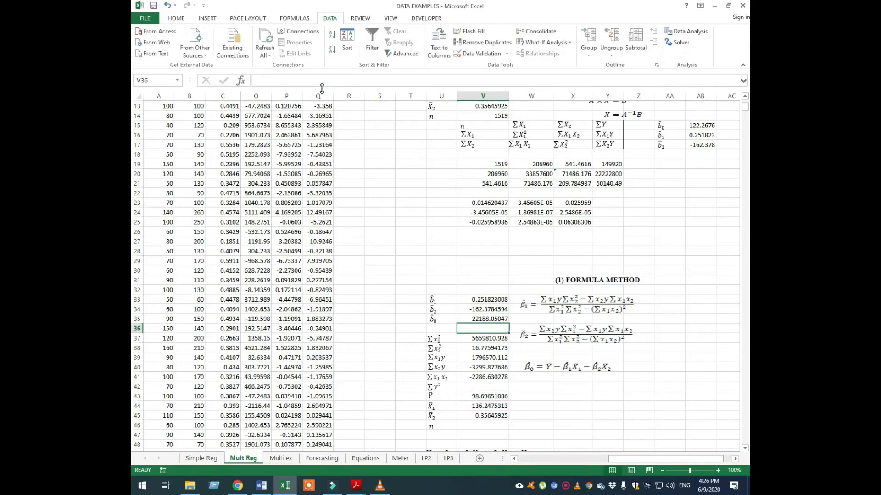
- Replace the last reference in the V35 formula with V45, the mean of X2, giving =V43-(V33*V44)-(V34*V45)
{"action": "left_click", "coordinate": [484, 319]}
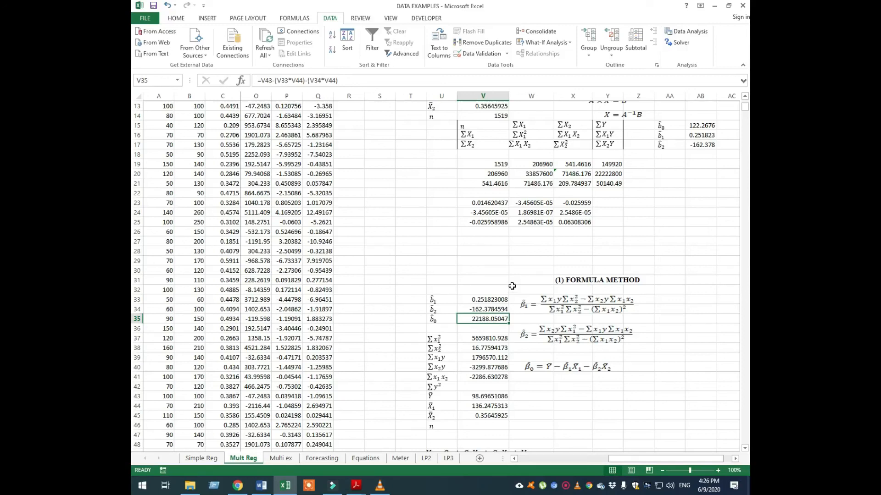
{"action": "key", "text": "alt"}
{"action": "double_click", "coordinate": [336, 80]}
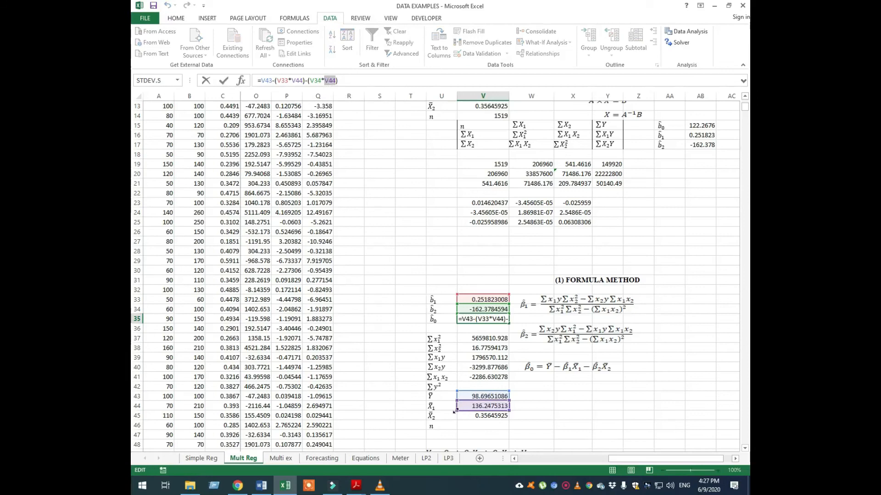
{"action": "left_click", "coordinate": [471, 417]}
{"action": "key", "text": "Return"}
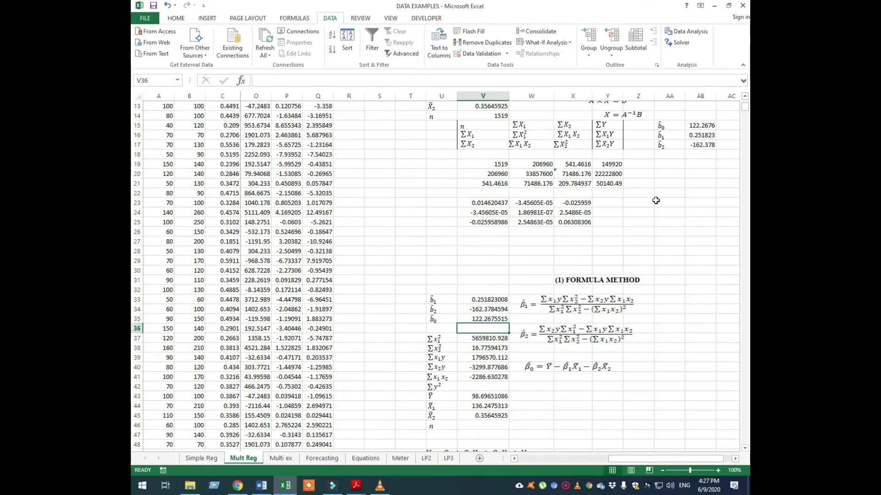
- Compare the equation-method estimates in AA15:AB17 with the formula-method estimates in U33:V35, and review the sheet's data columns
{"action": "left_click_drag", "start_coordinate": [678, 125], "coordinate": [700, 147]}
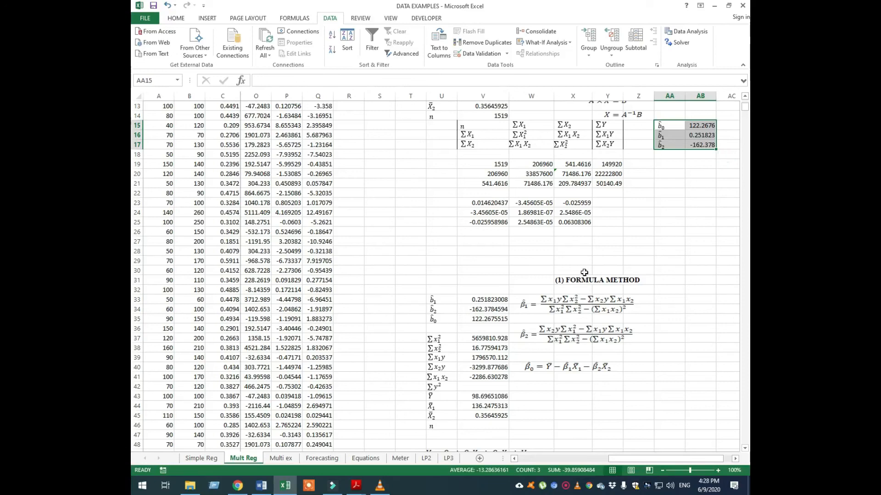
{"action": "left_click_drag", "start_coordinate": [451, 299], "coordinate": [479, 317]}
{"action": "scroll", "coordinate": [610, 301], "scroll_direction": "up", "scroll_amount": 3}
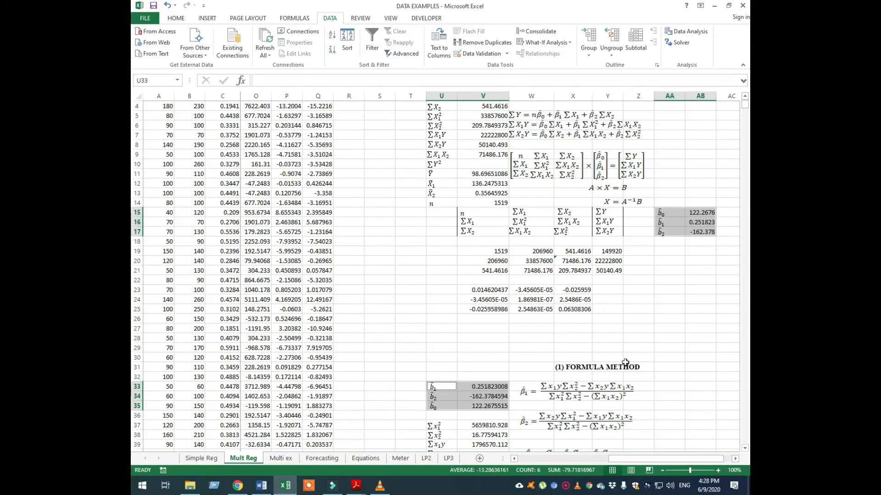
{"action": "scroll", "coordinate": [371, 321], "scroll_direction": "up", "scroll_amount": 1}
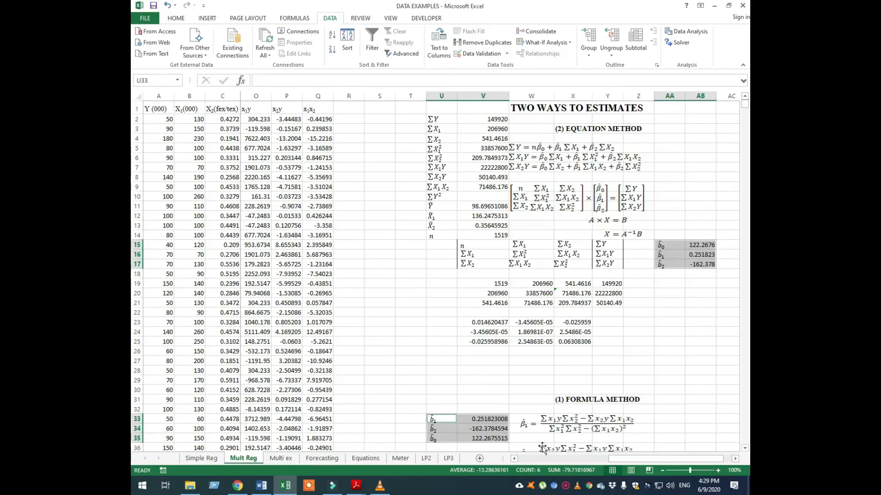
{"action": "left_click_drag", "start_coordinate": [617, 460], "coordinate": [523, 460]}
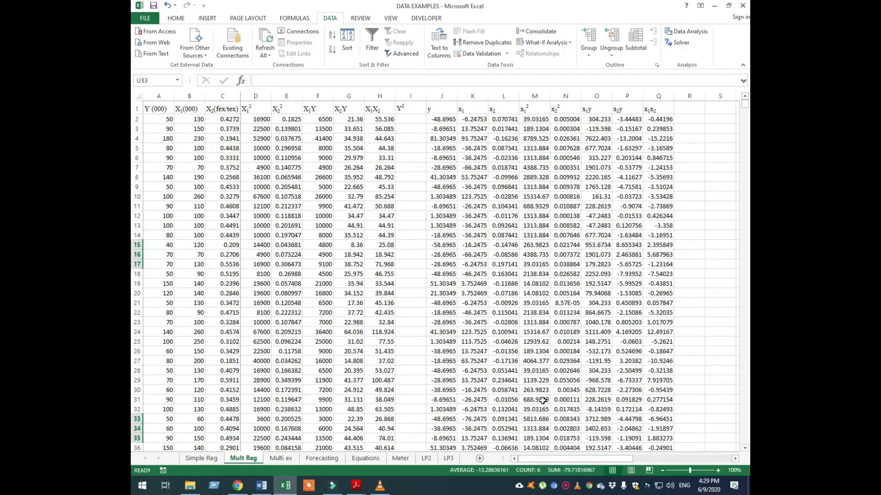